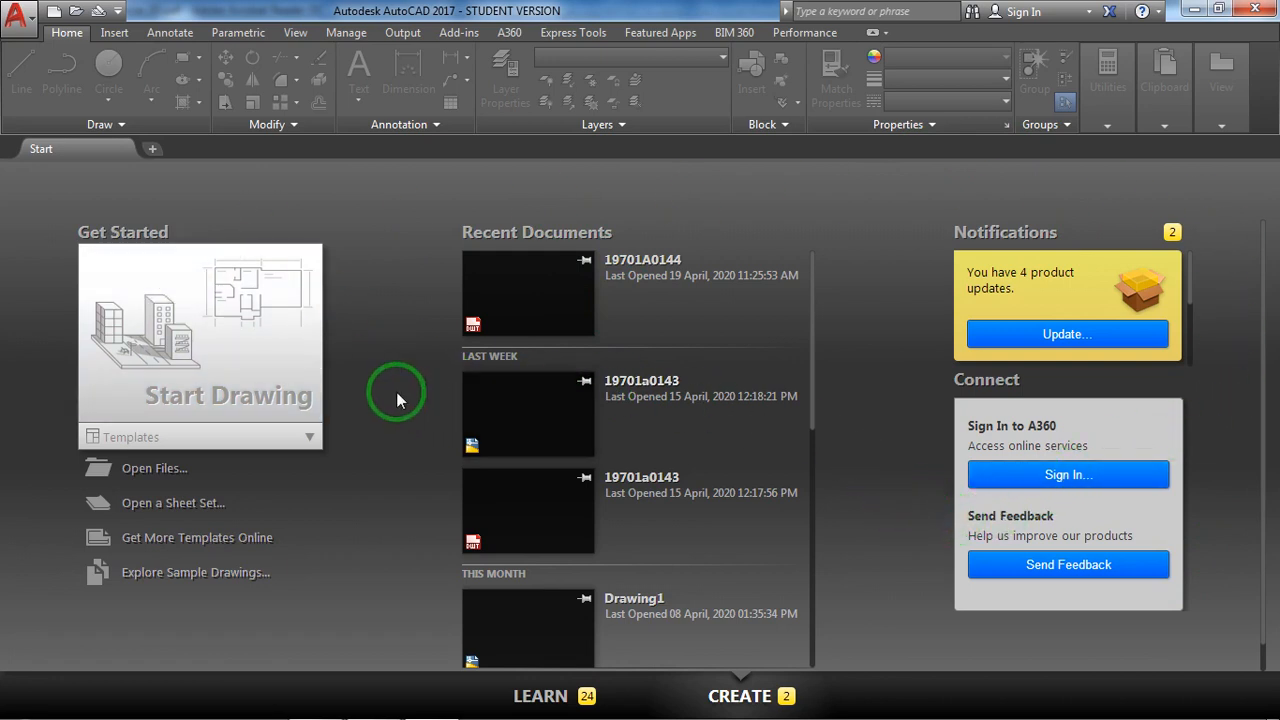
Step: Start a new drawing and check the opening instructions of Exercise 01 in the Acrobat Reader PDF before returning to AutoCAD
click(237, 363)
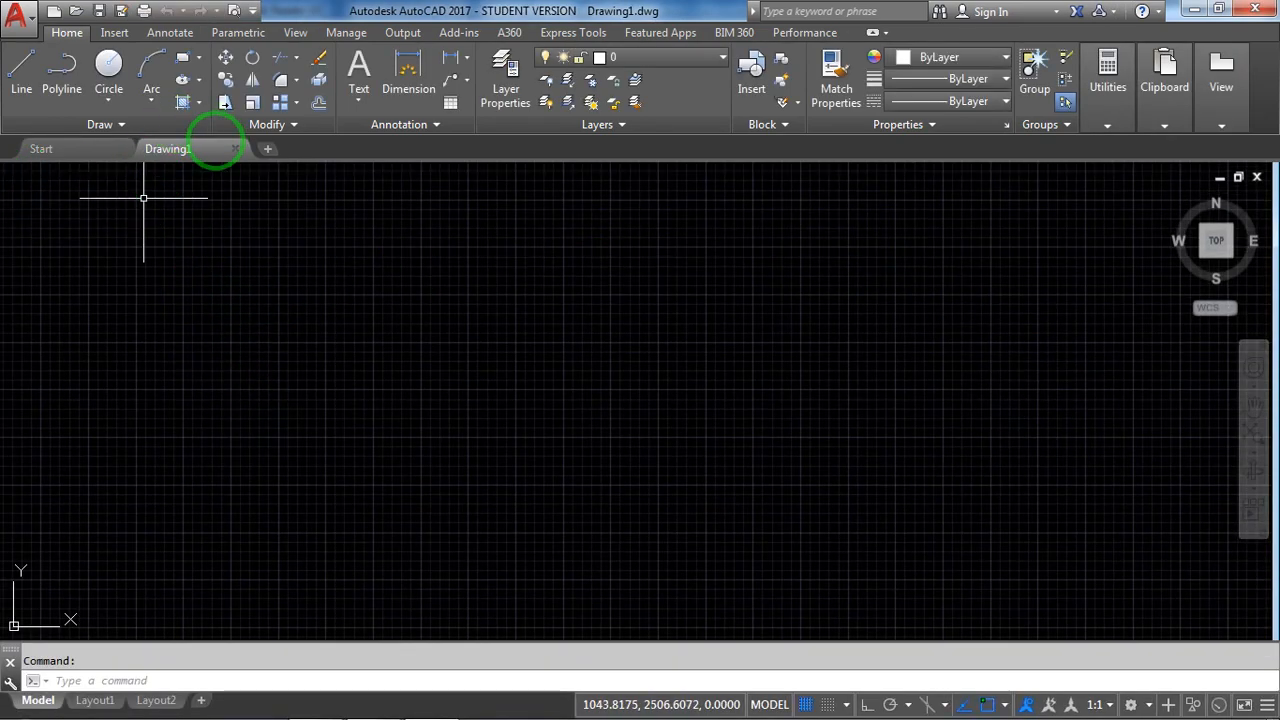
mouse_move(187, 152)
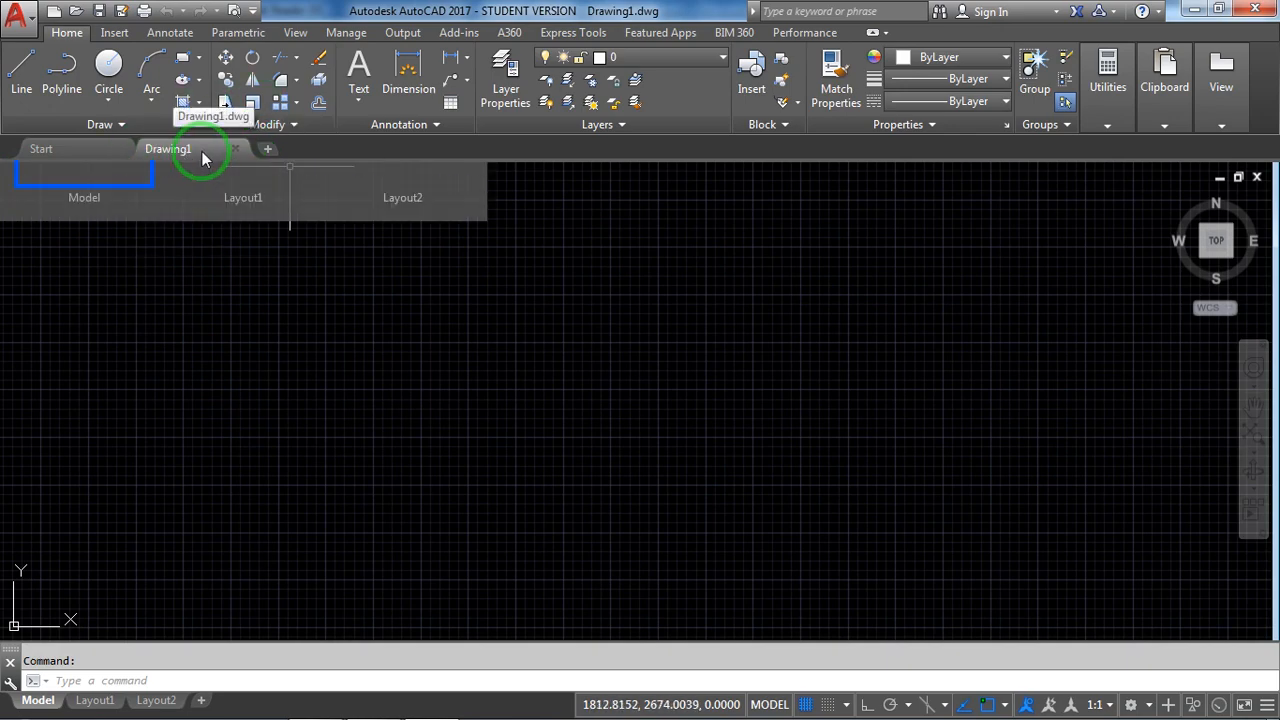
key(alt+Tab)
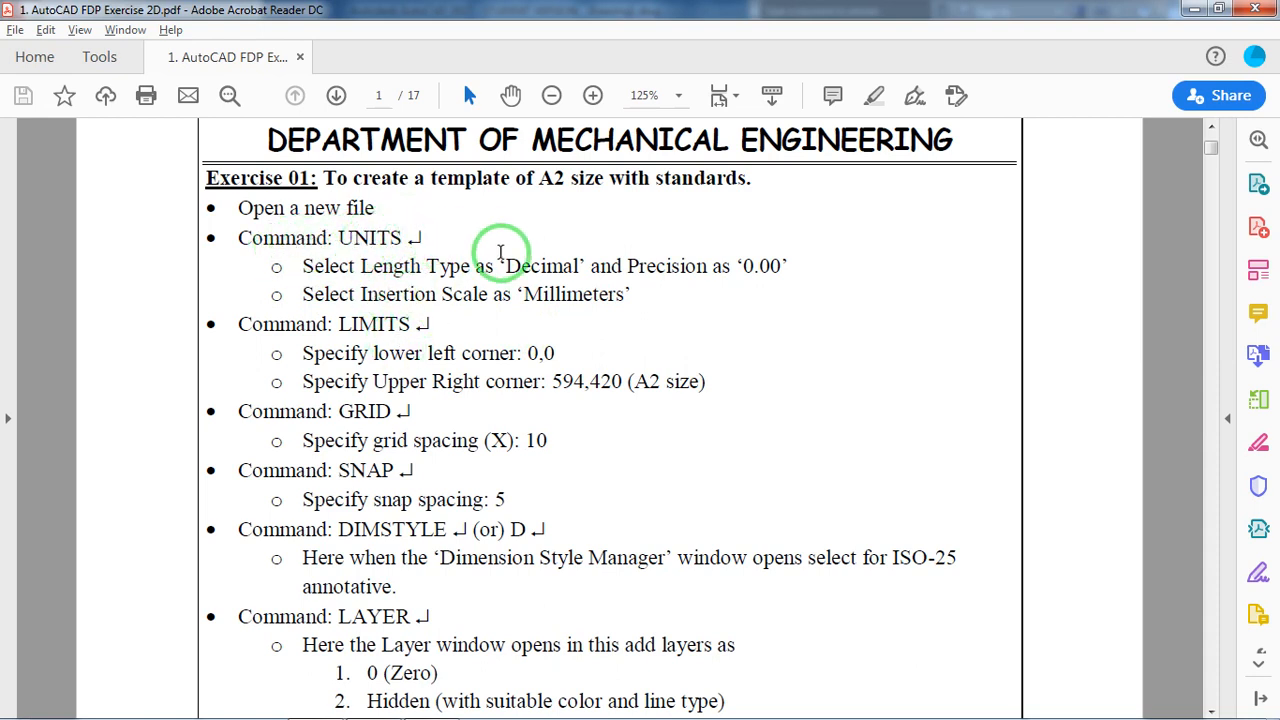
key(alt+Tab)
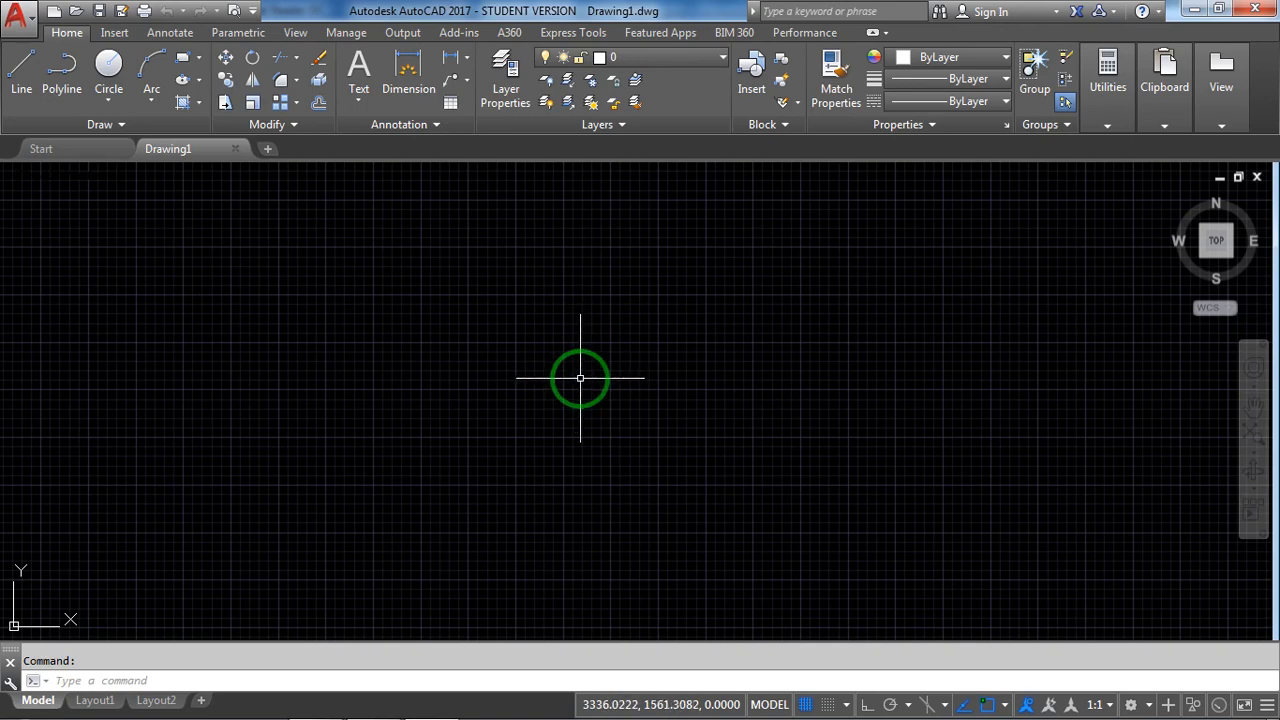
Step: Run UNITS, consult the exercise PDF in Acrobat Reader, and set the length precision to 0.00 in AutoCAD
text(unit)
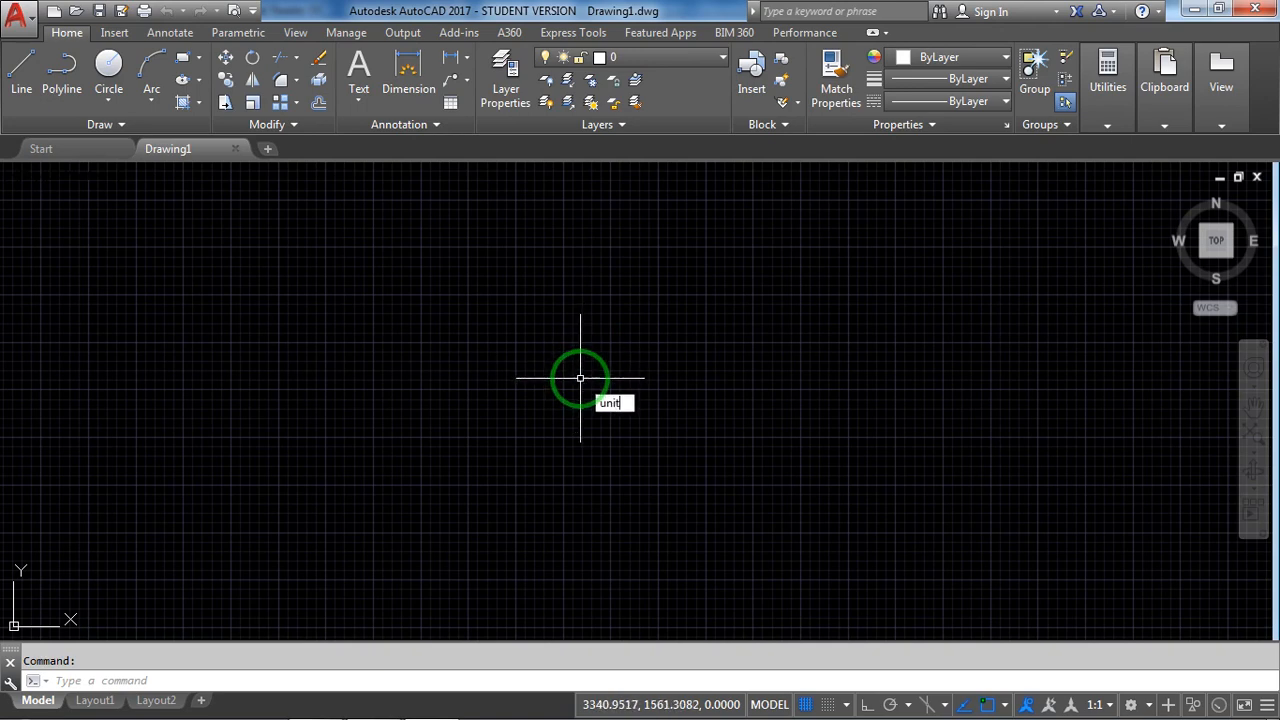
text(s)
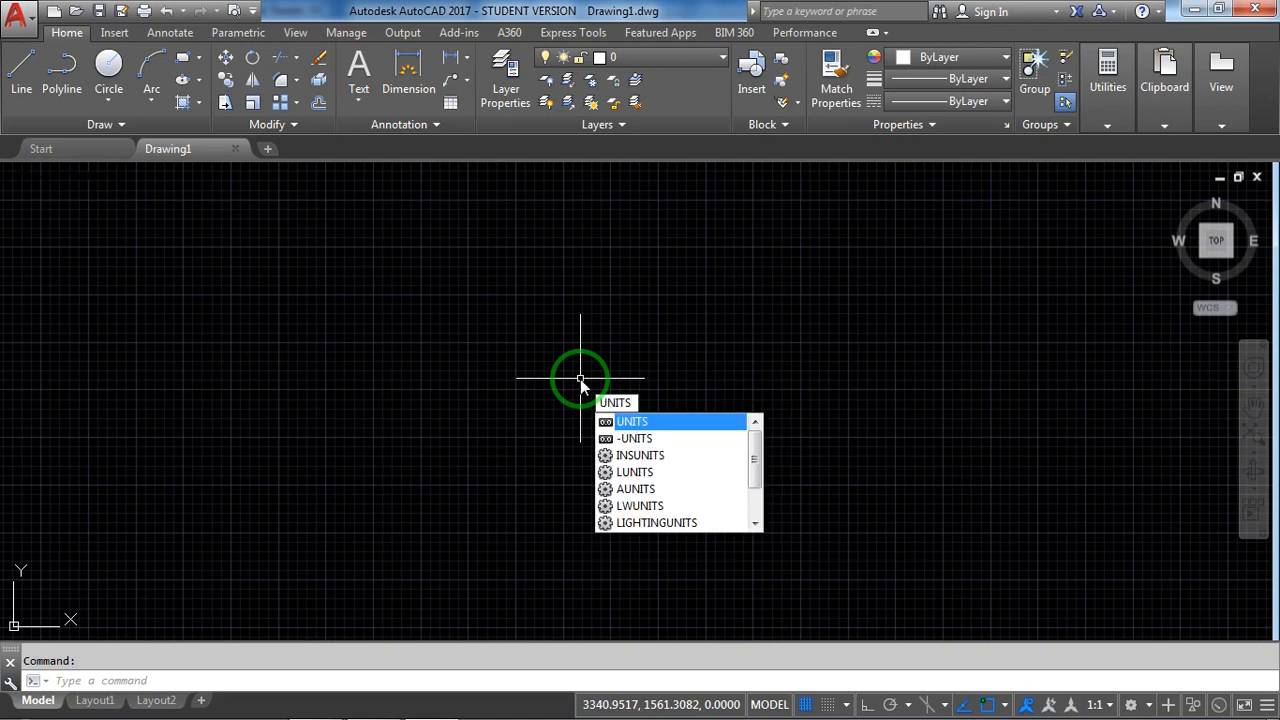
key(Return)
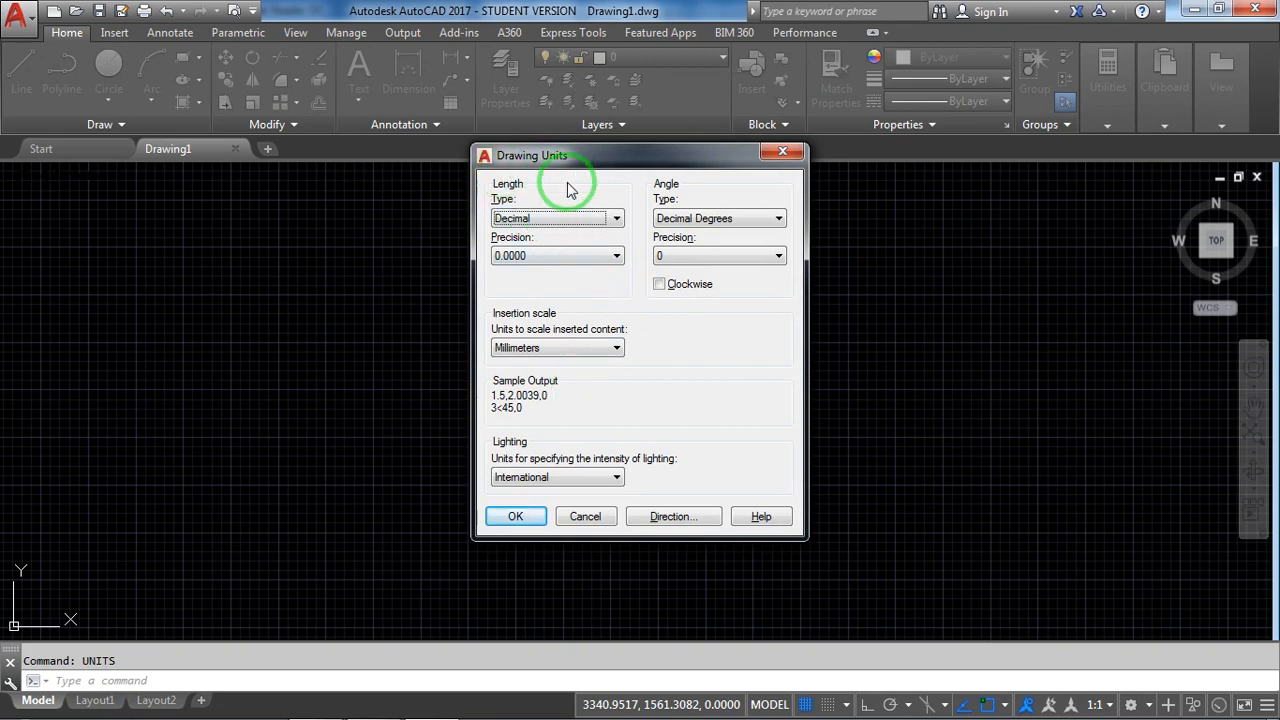
key(alt+Tab)
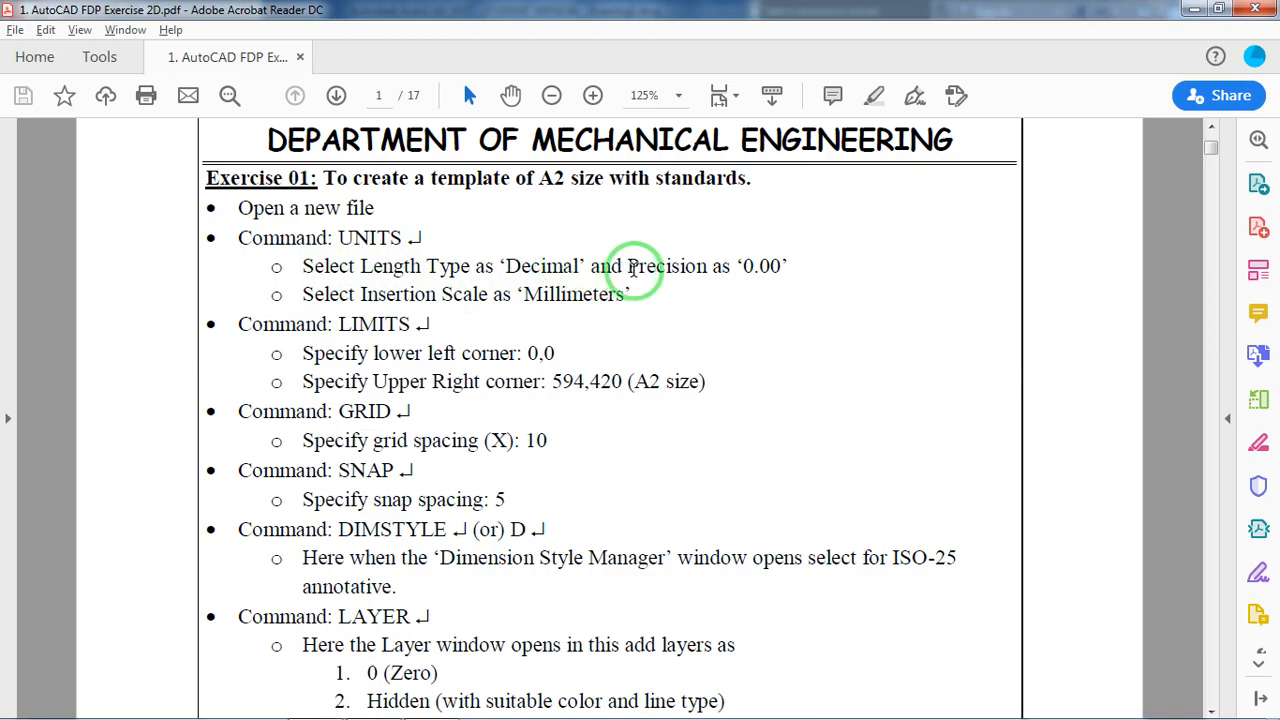
key(alt+Tab)
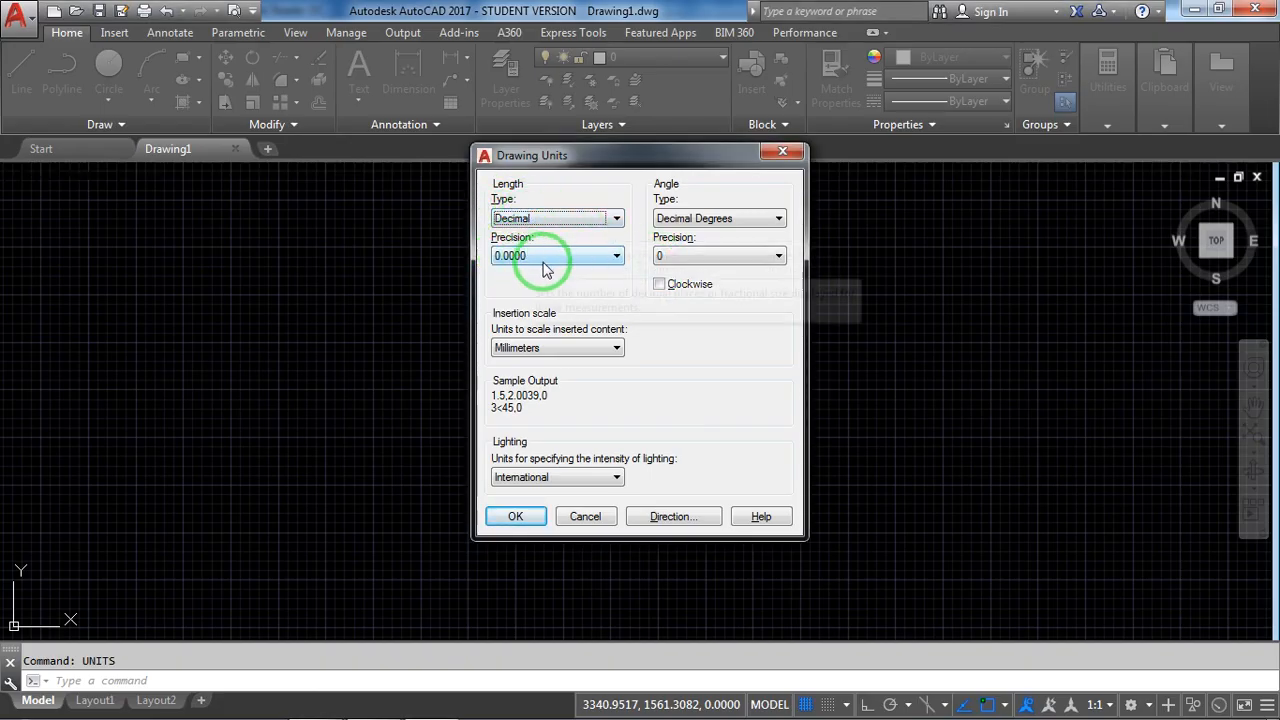
key(alt+Tab)
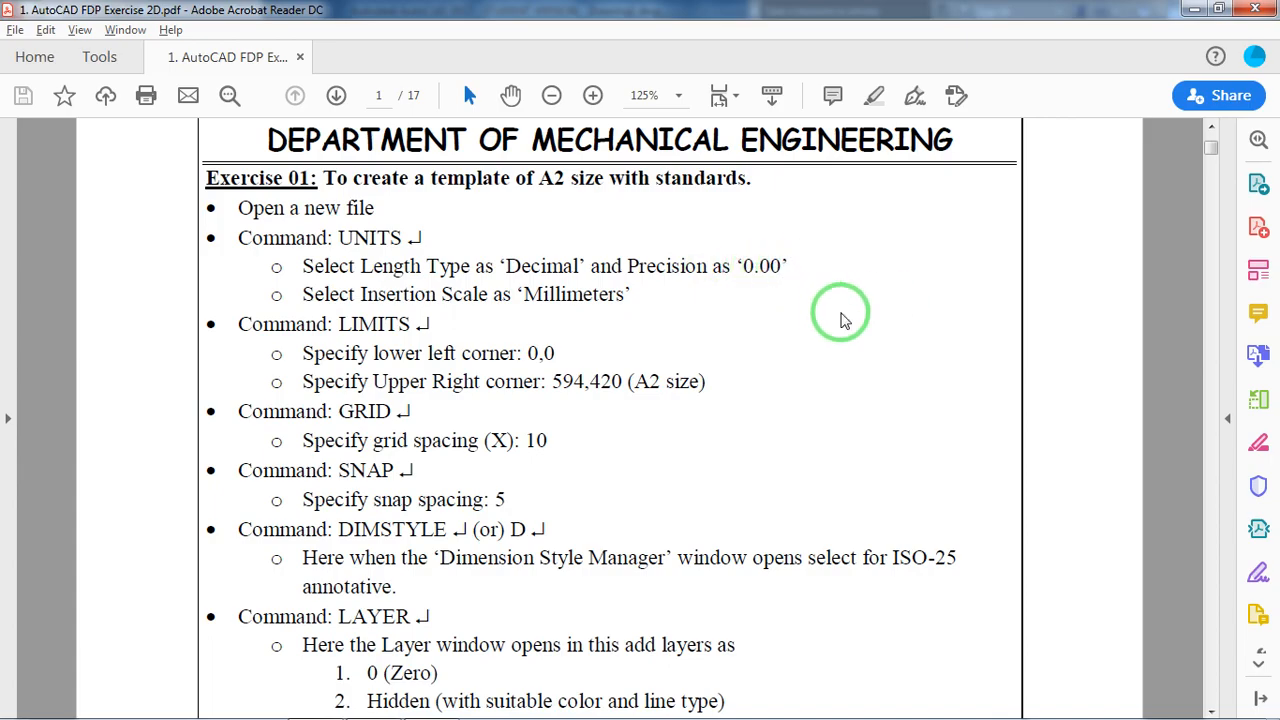
key(alt+Tab)
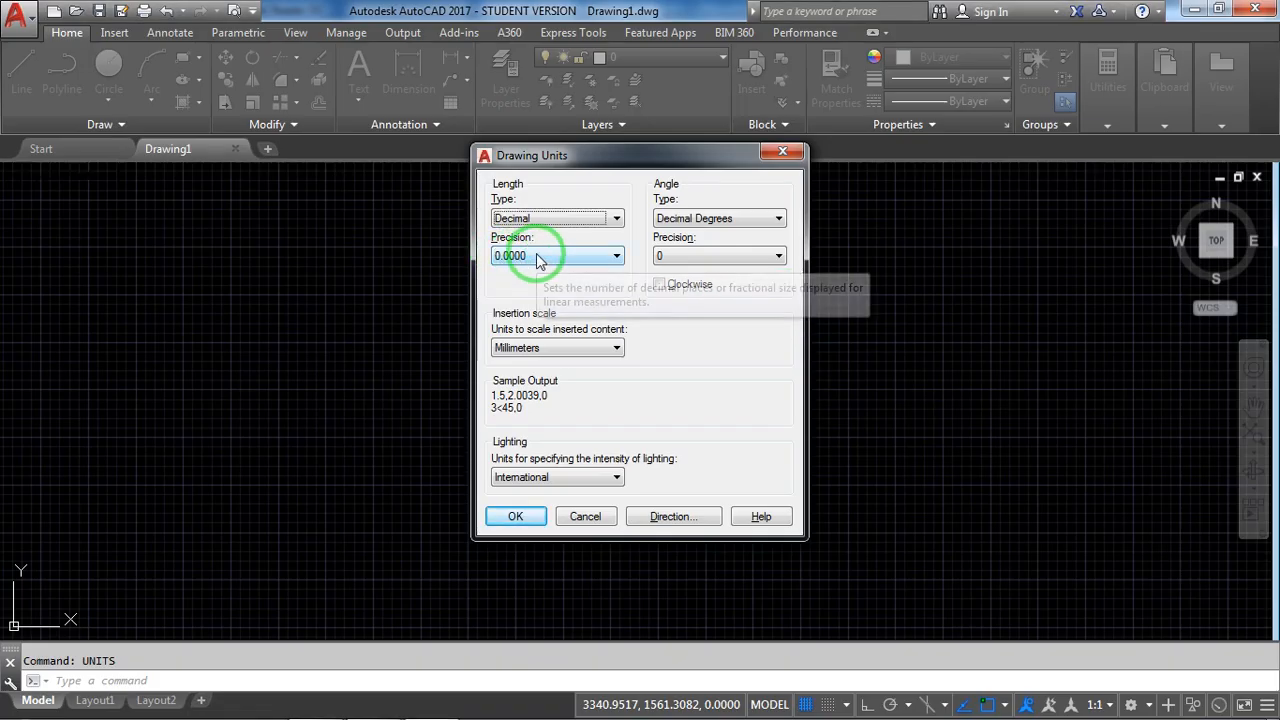
click(537, 257)
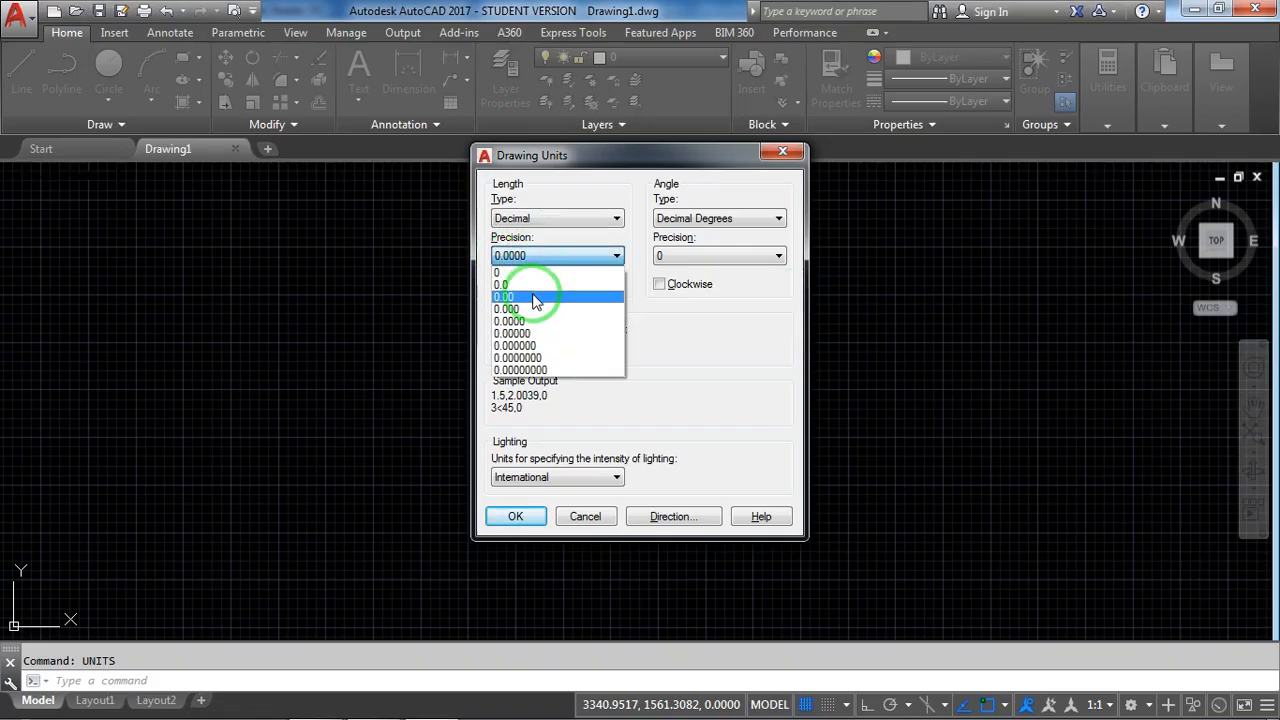
click(535, 298)
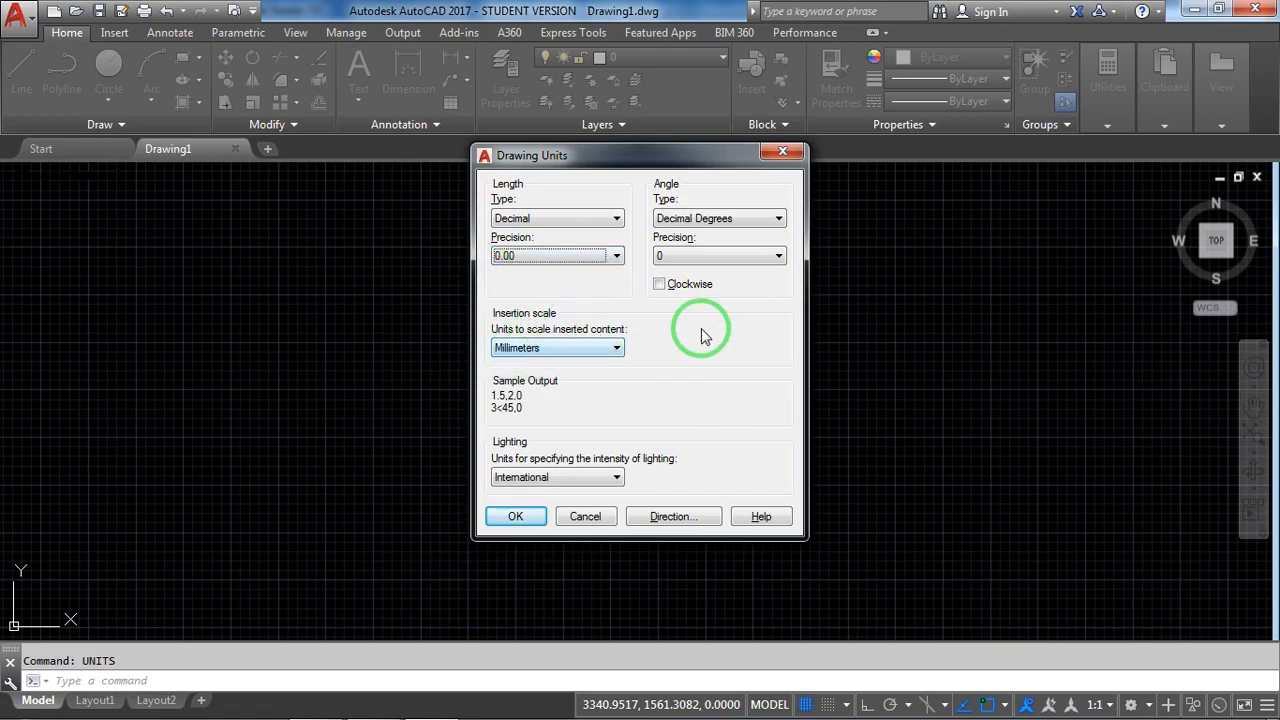
Step: Check the insertion scale in the exercise PDF, select Millimeters for inserted content, and accept the drawing units
key(alt+Tab)
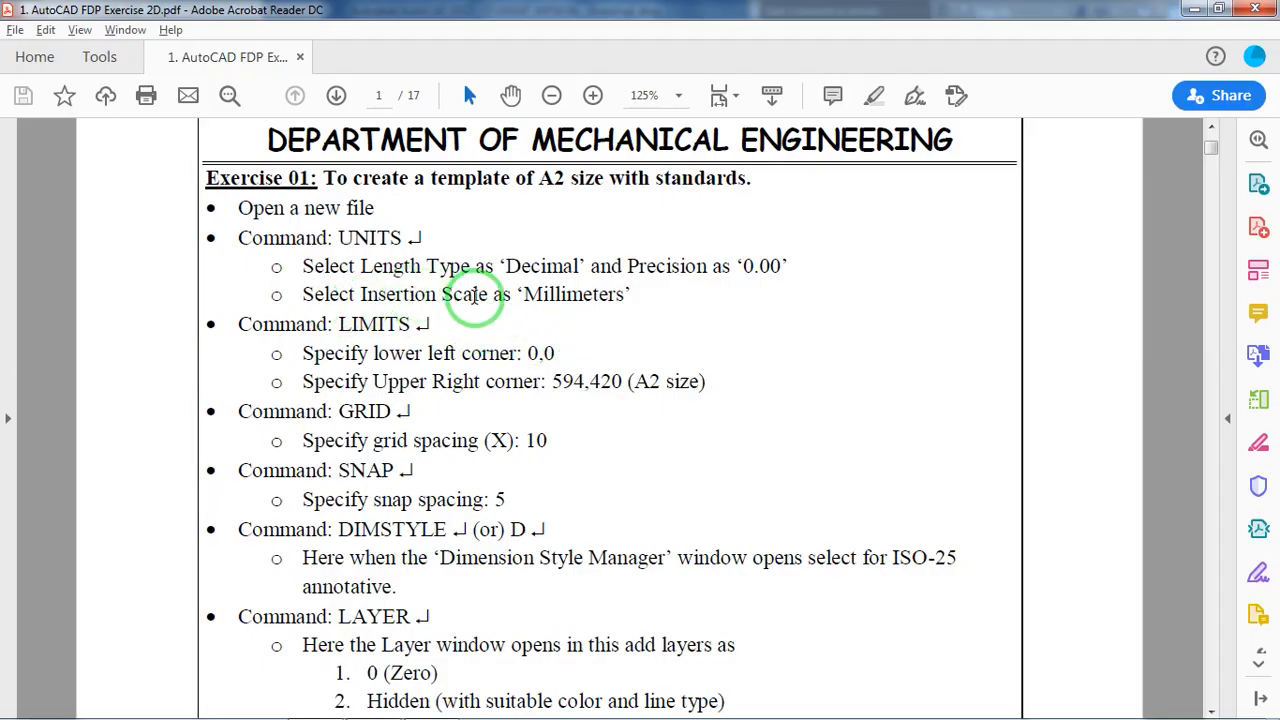
key(alt+Tab)
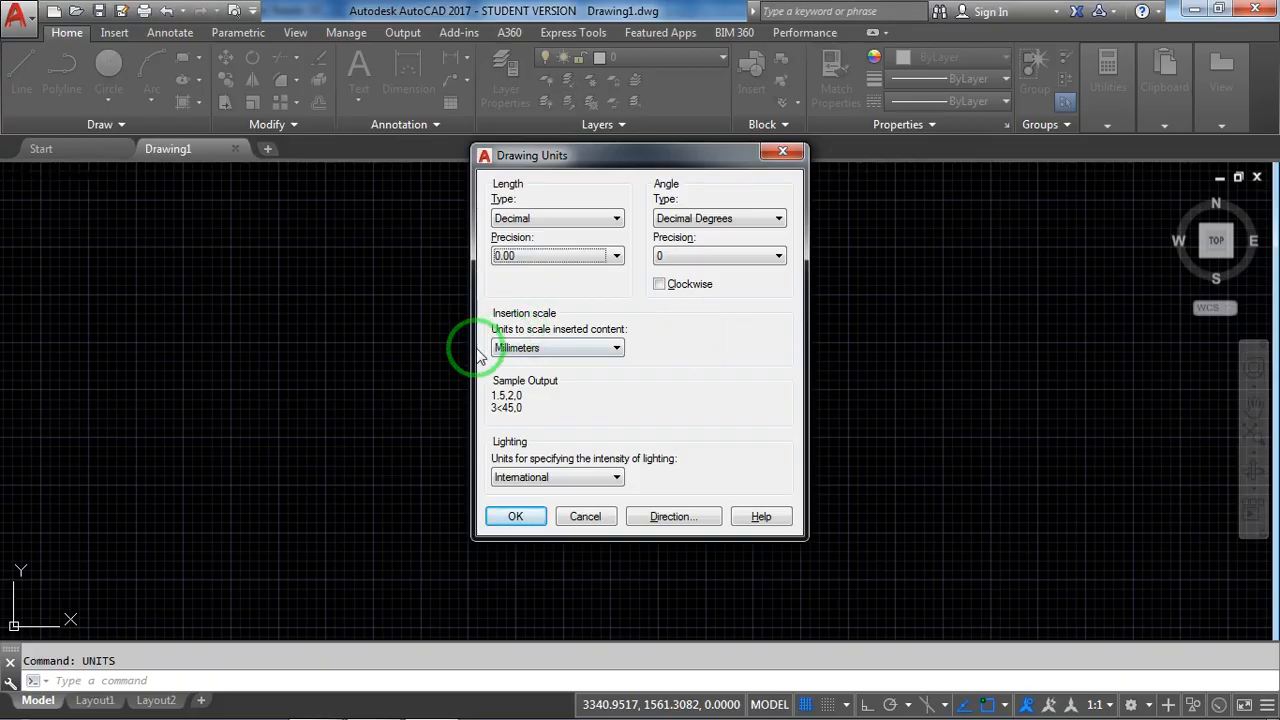
click(571, 350)
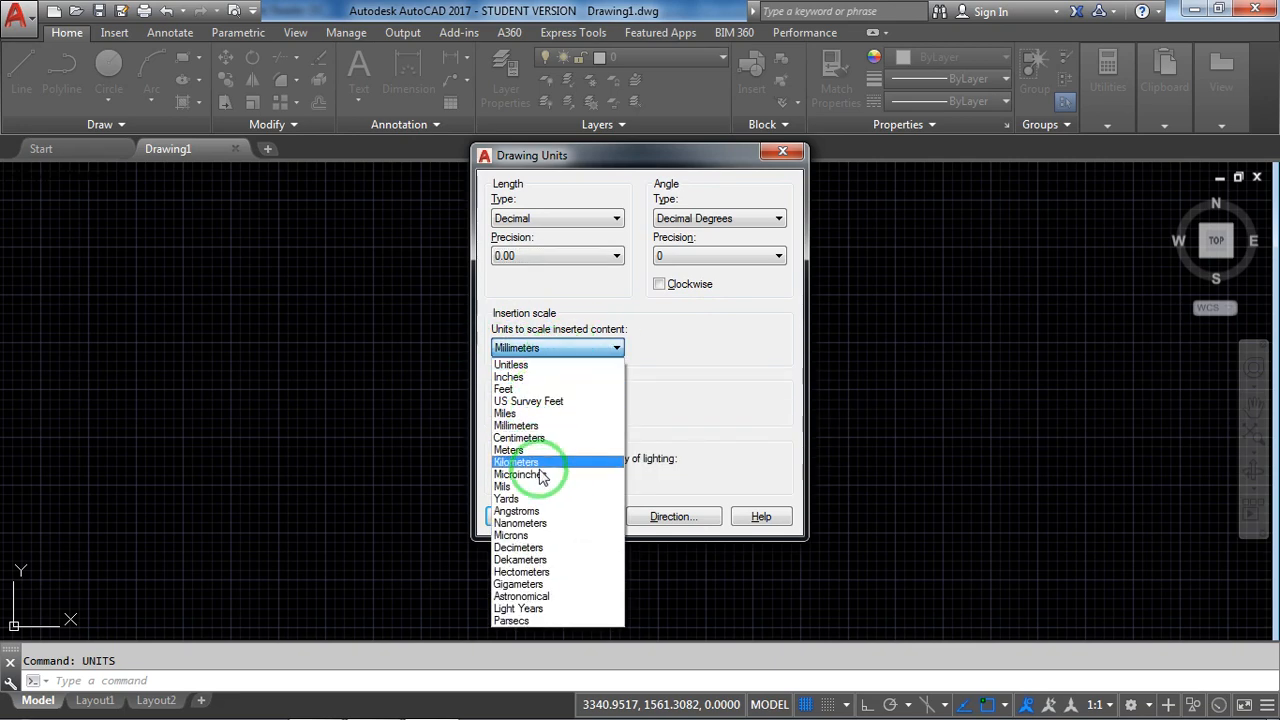
click(530, 426)
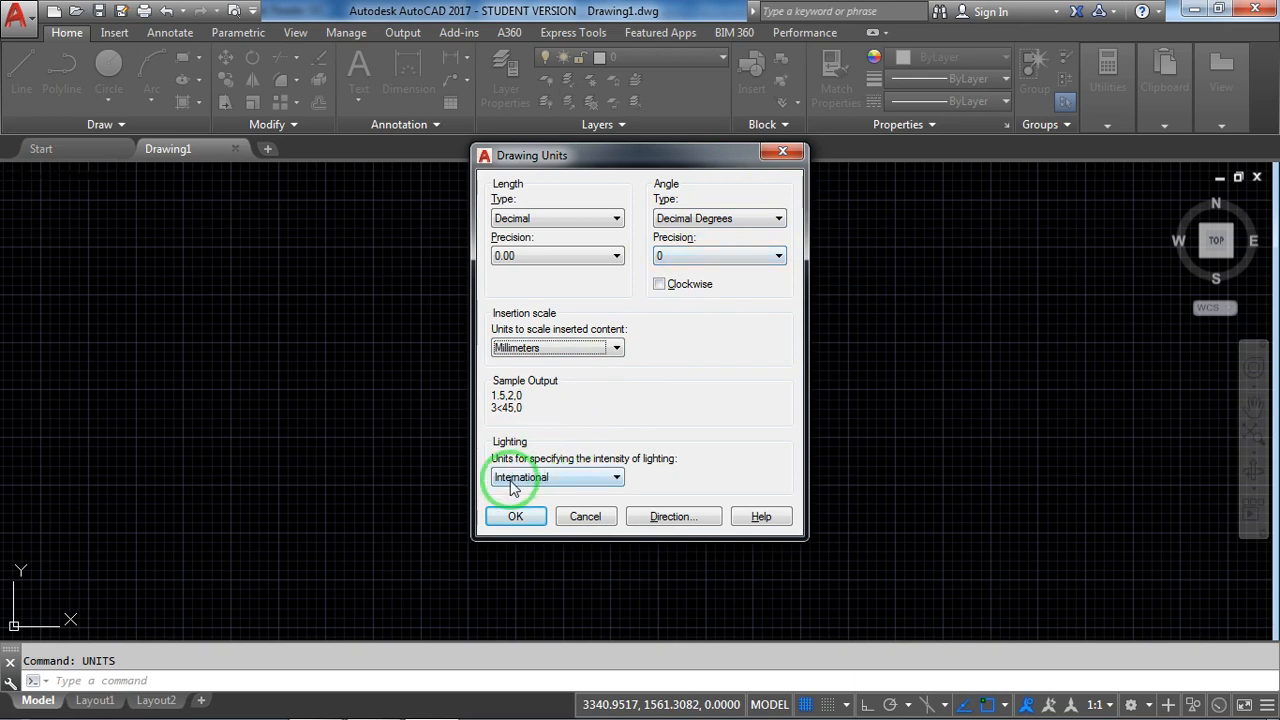
click(527, 518)
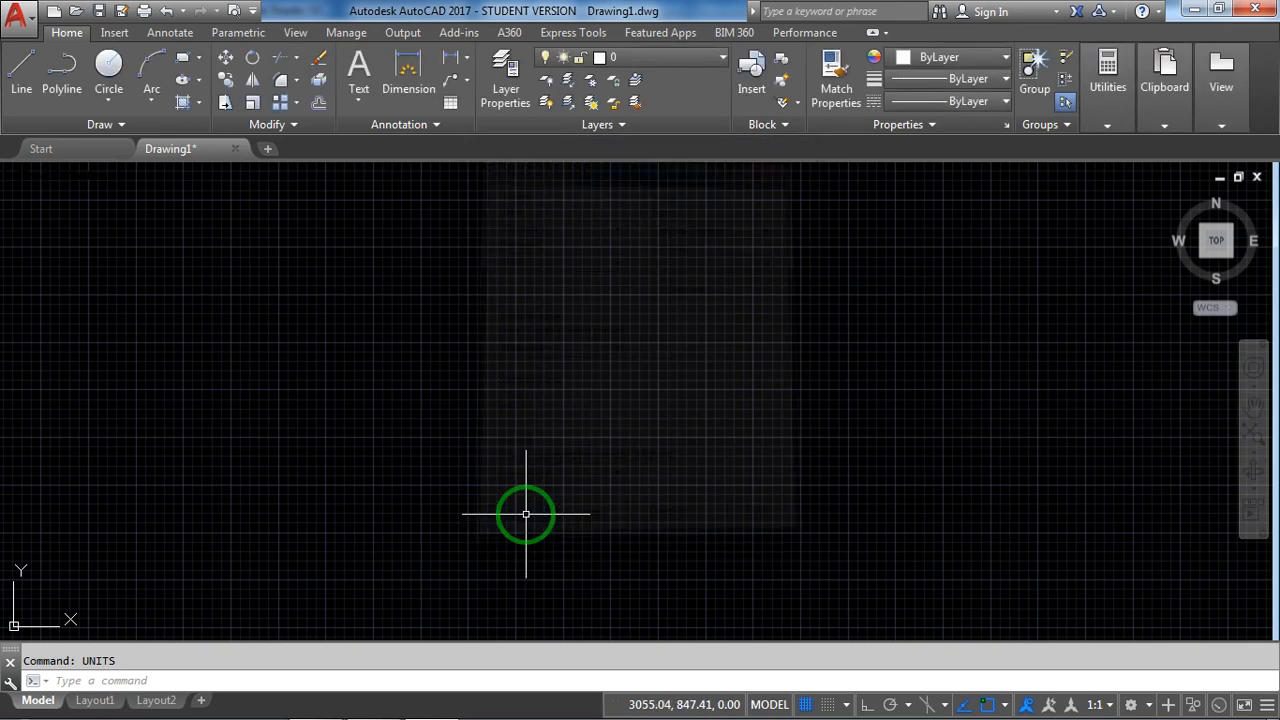
Step: Check the LIMITS instruction in the exercise PDF, then run LIMITS in AutoCAD with the lower left corner at 0,0
key(alt+Tab)
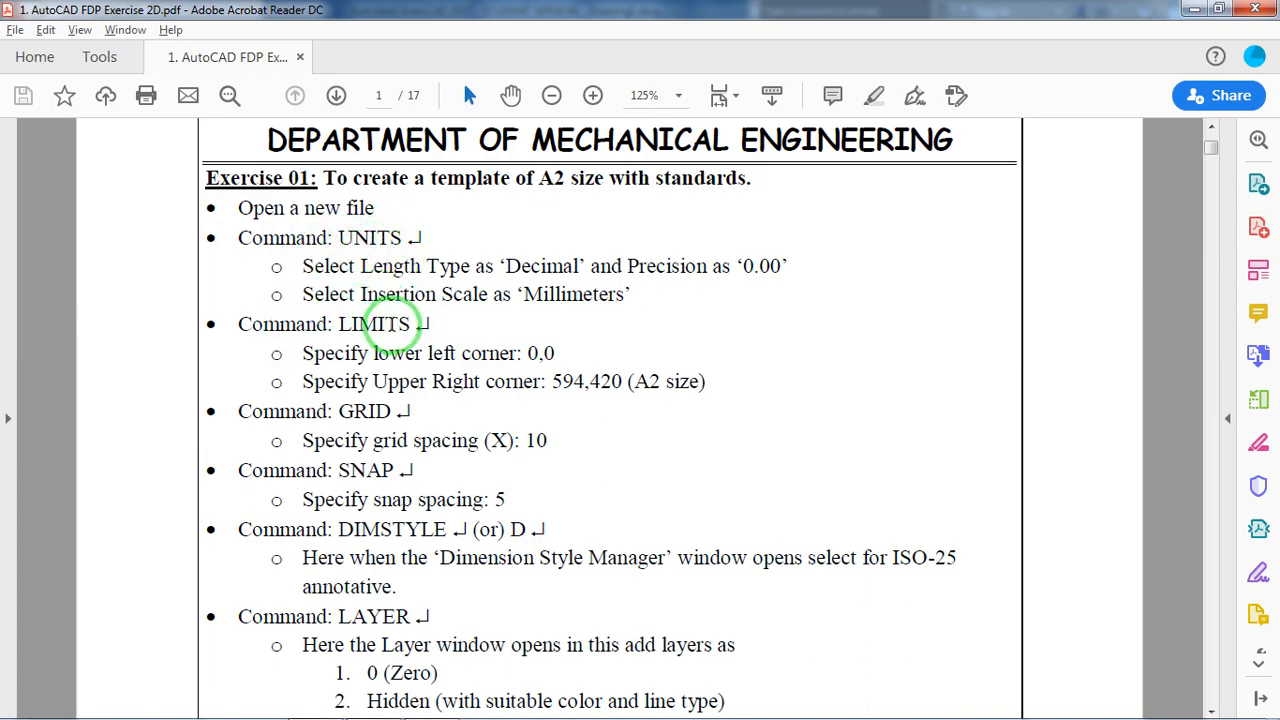
key(alt+Tab)
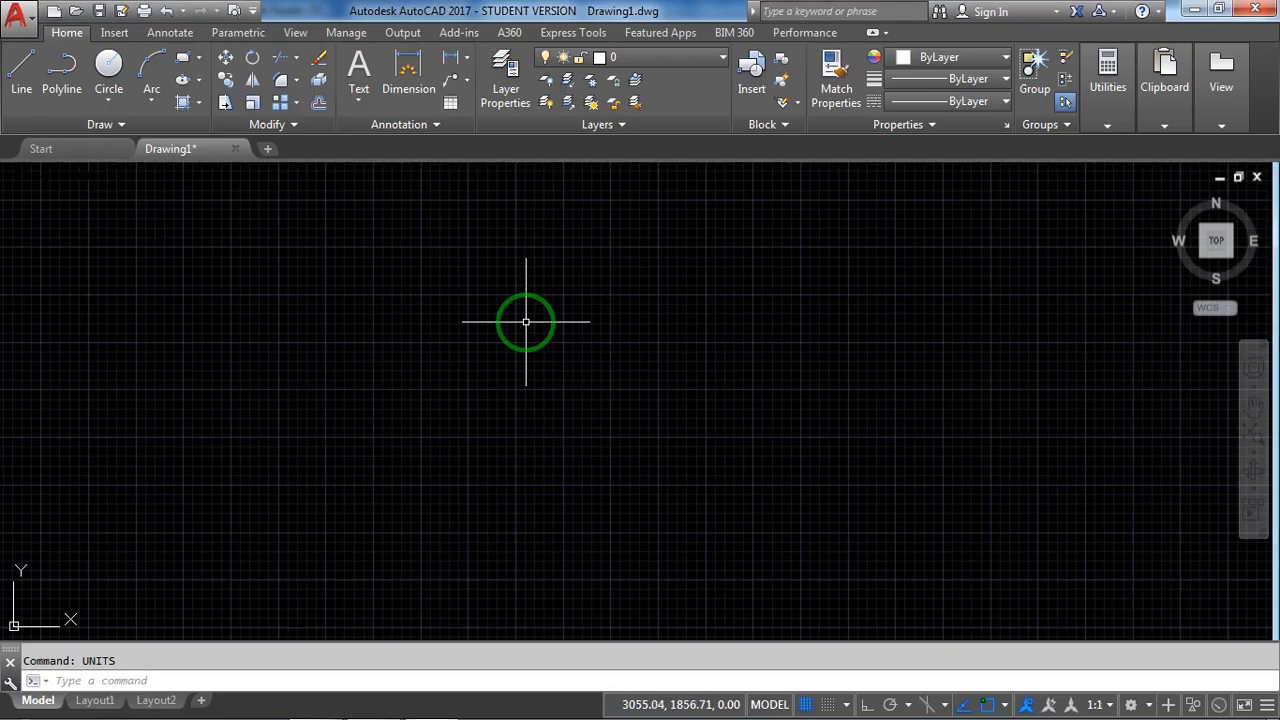
text(limits)
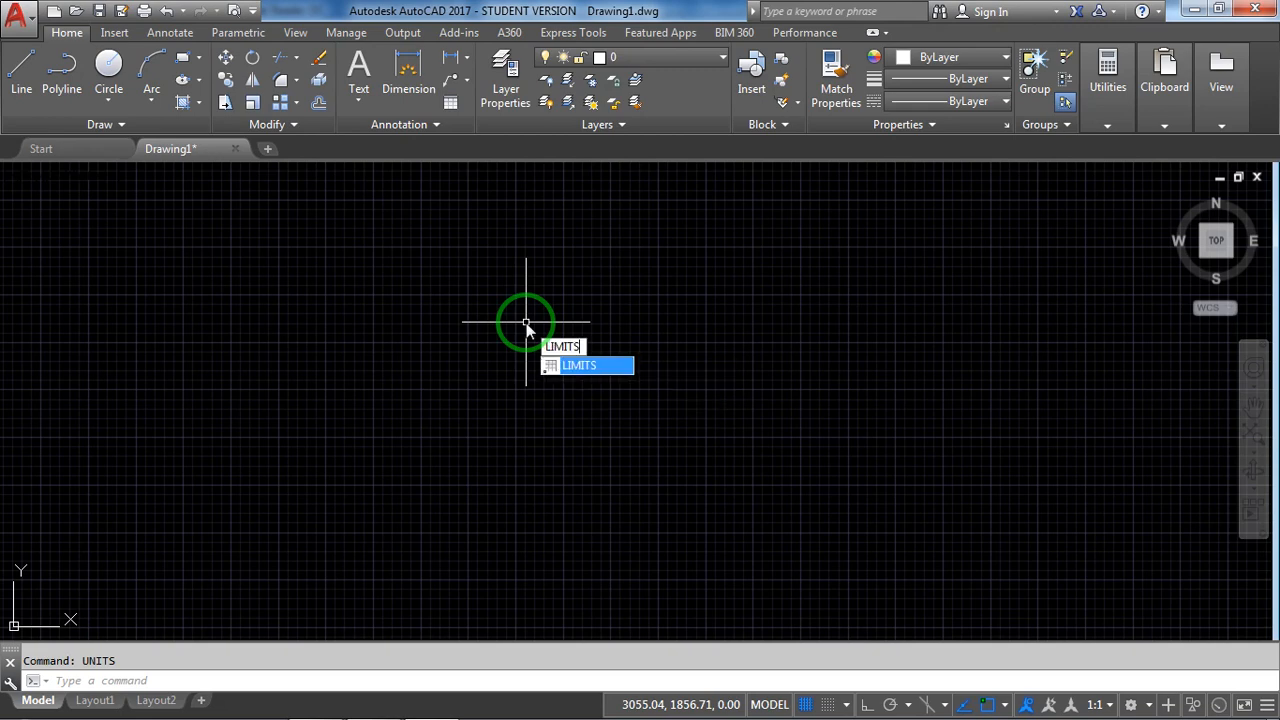
key(Return)
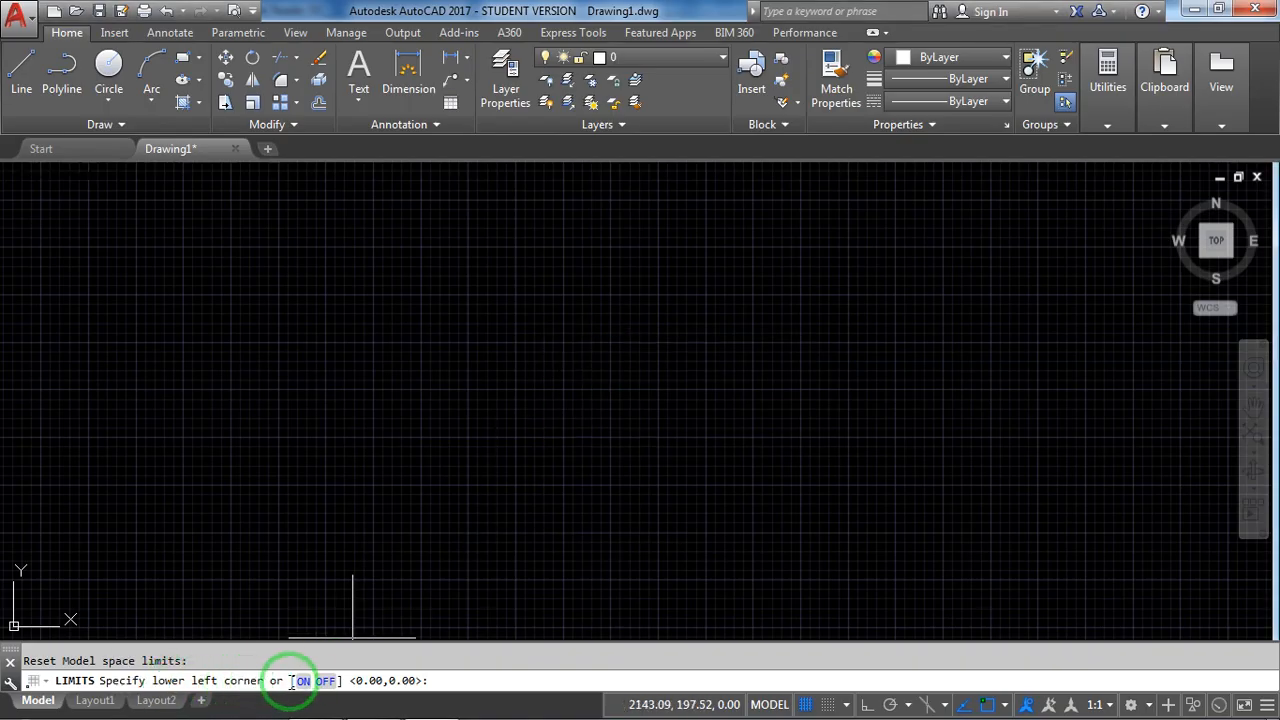
text(0)
key(Tab)
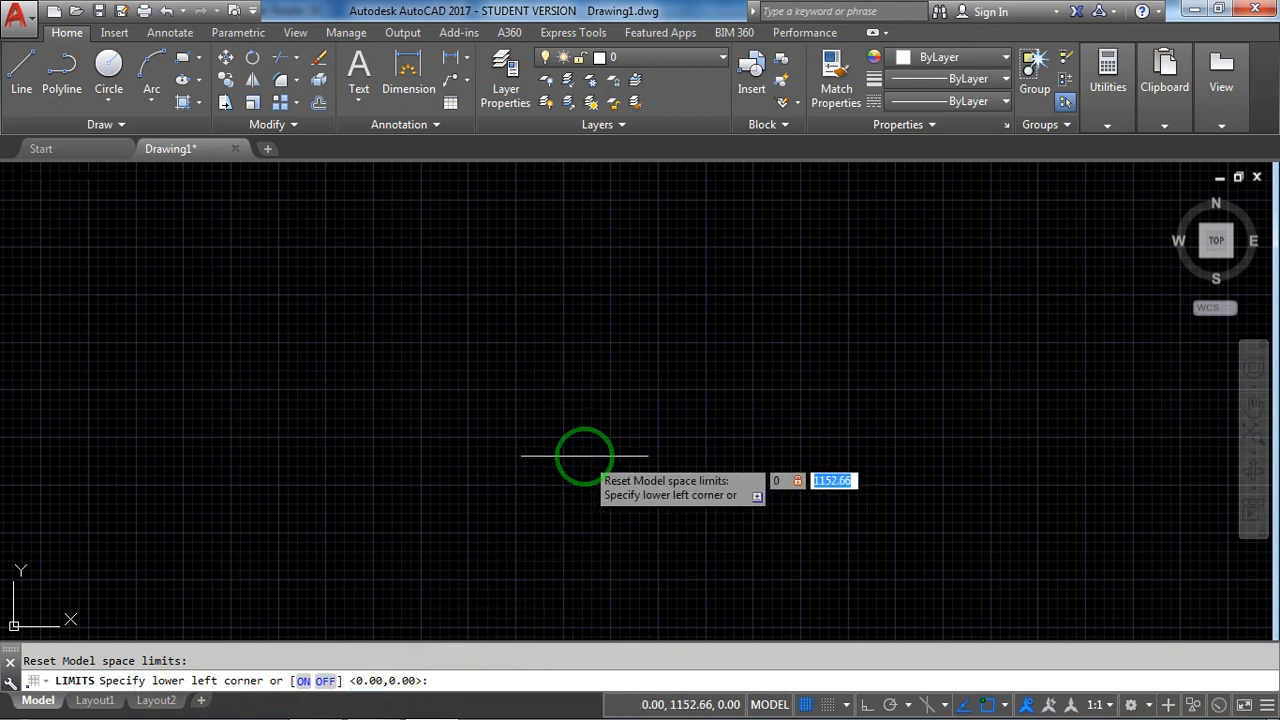
text(0)
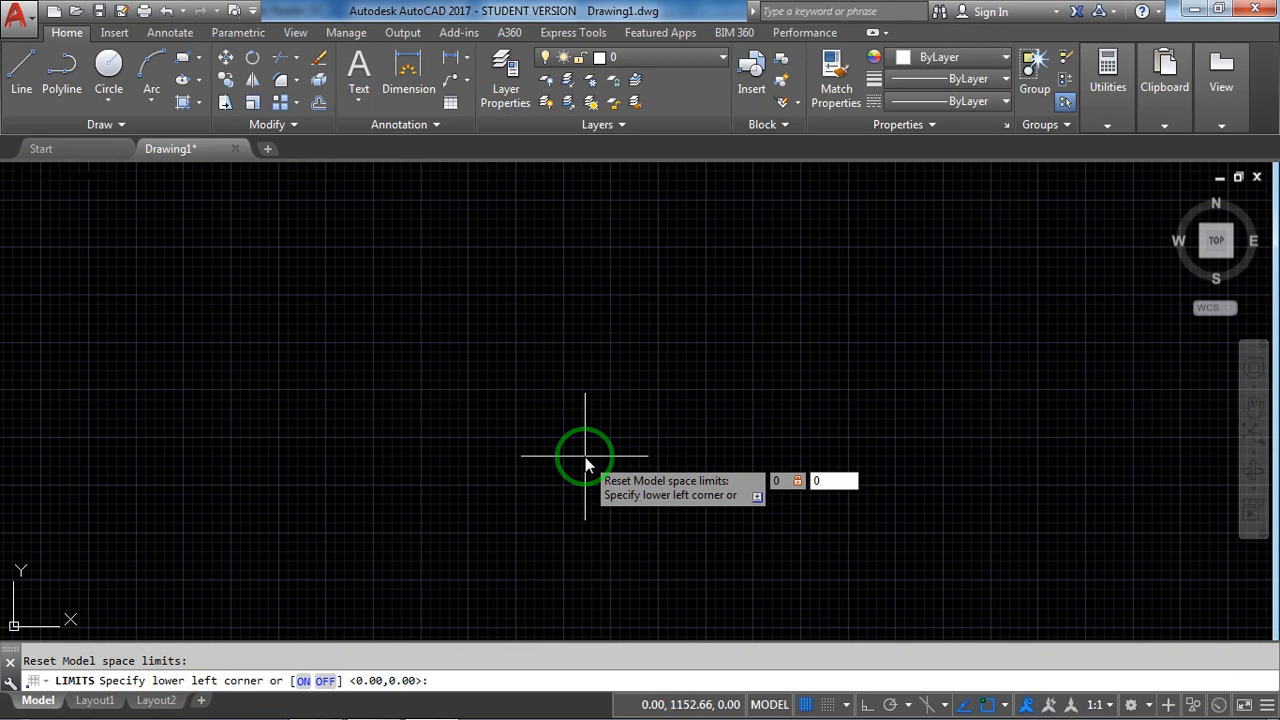
key(Return)
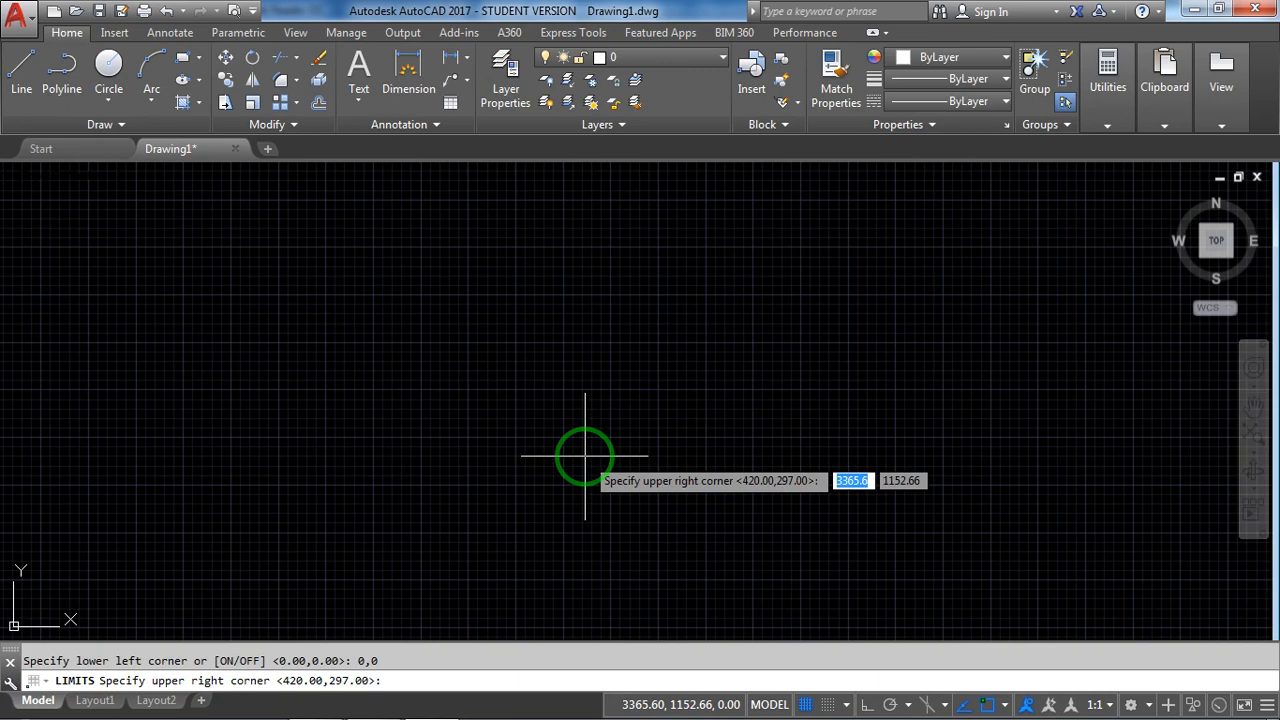
Step: Look up the A2 size in the exercise PDF and set the upper right corner of the limits to 594,420
key(alt+Tab)
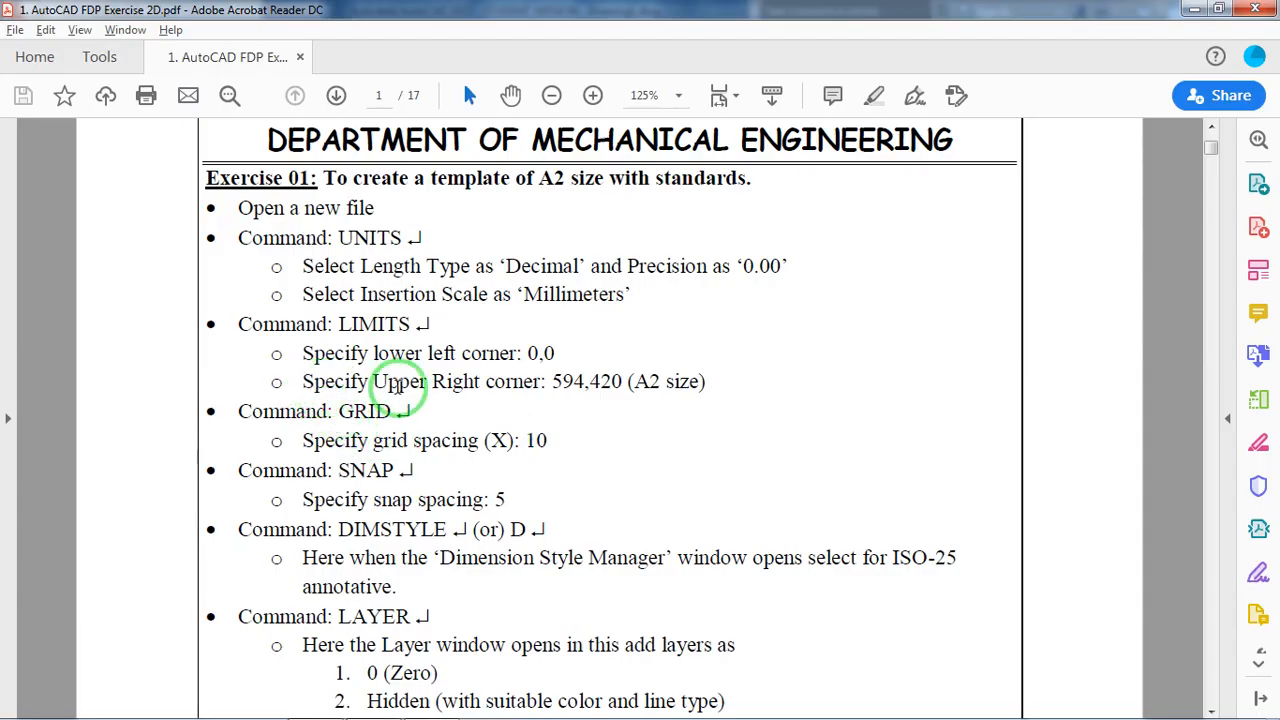
key(alt+Tab)
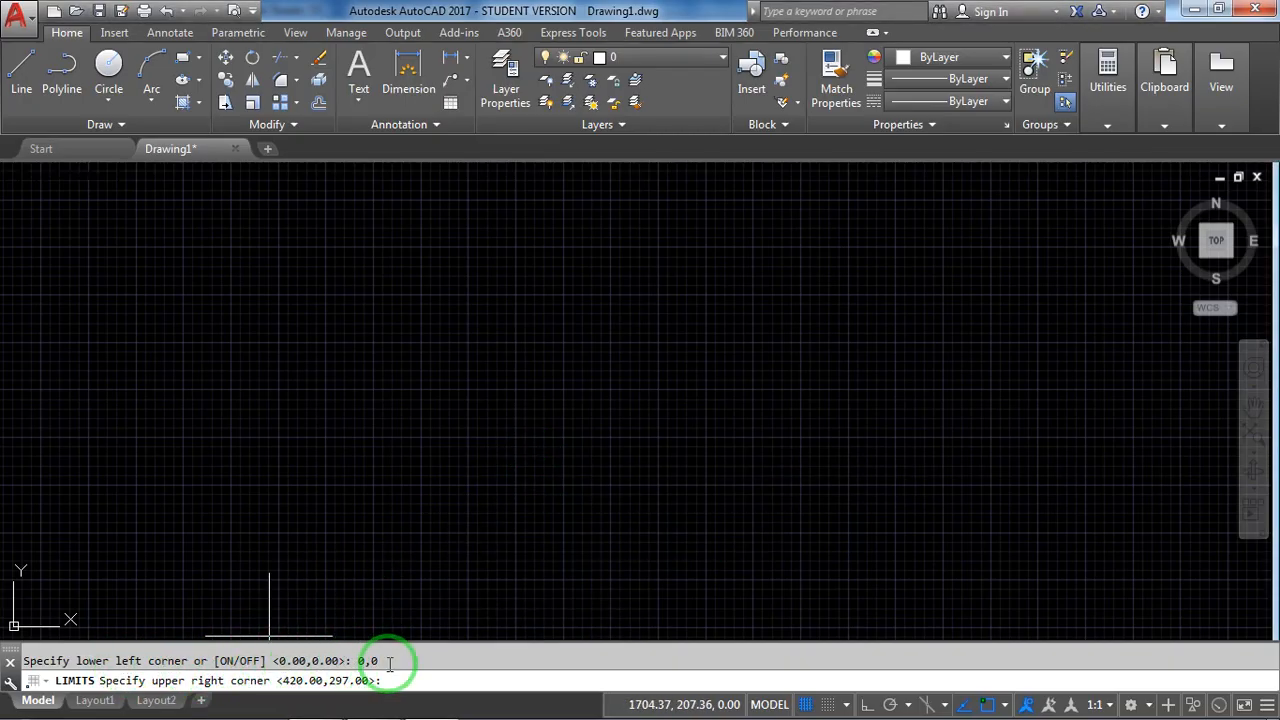
key(alt+Tab)
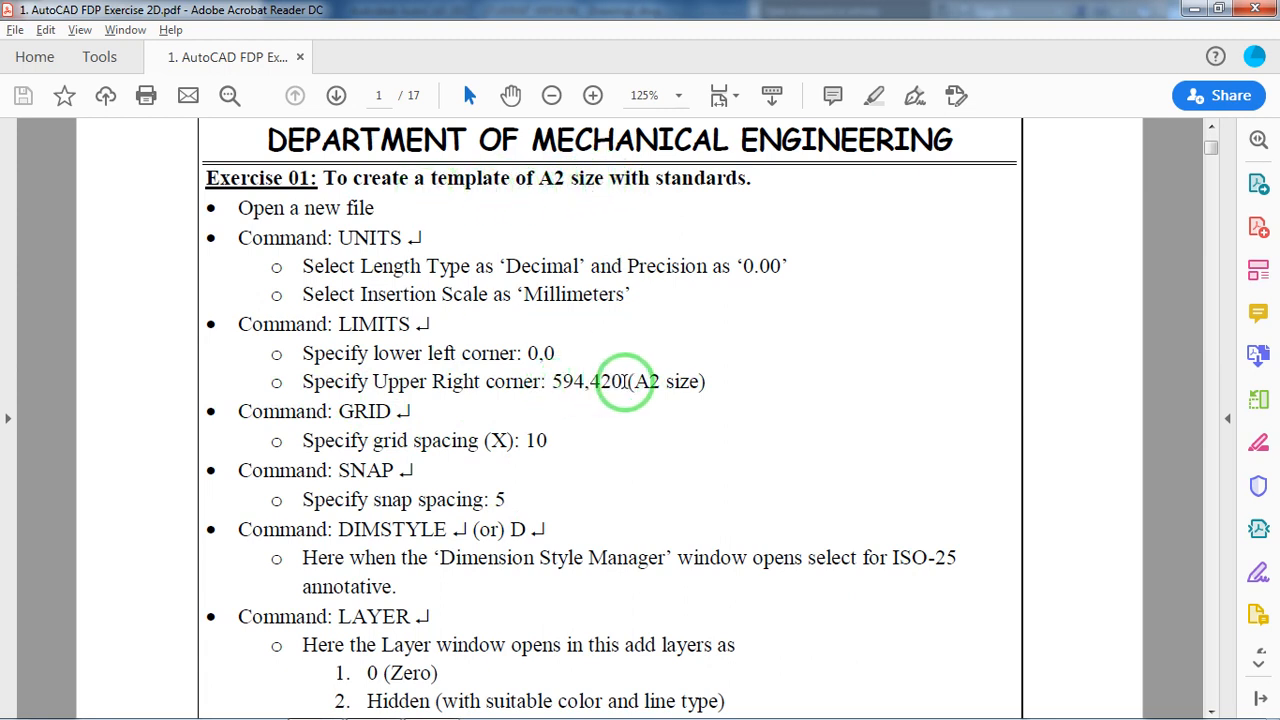
key(alt+Tab)
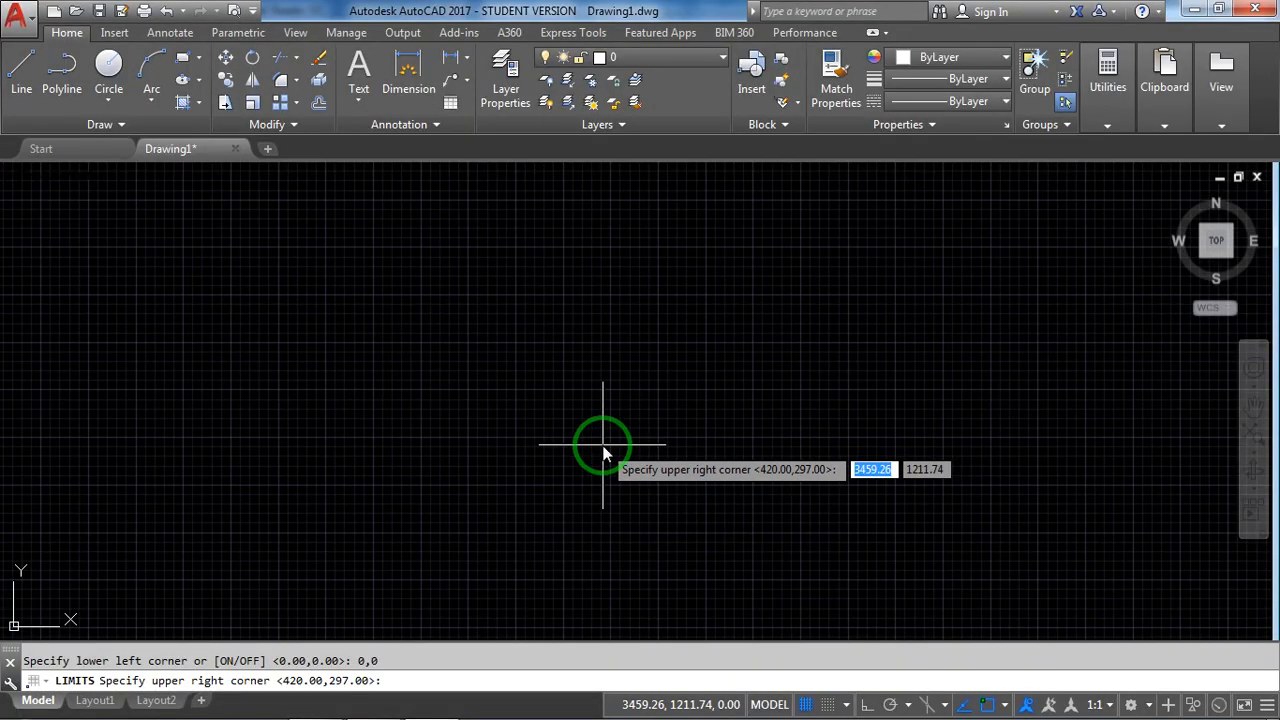
text(594)
key(Tab)
text(4)
key(Return)
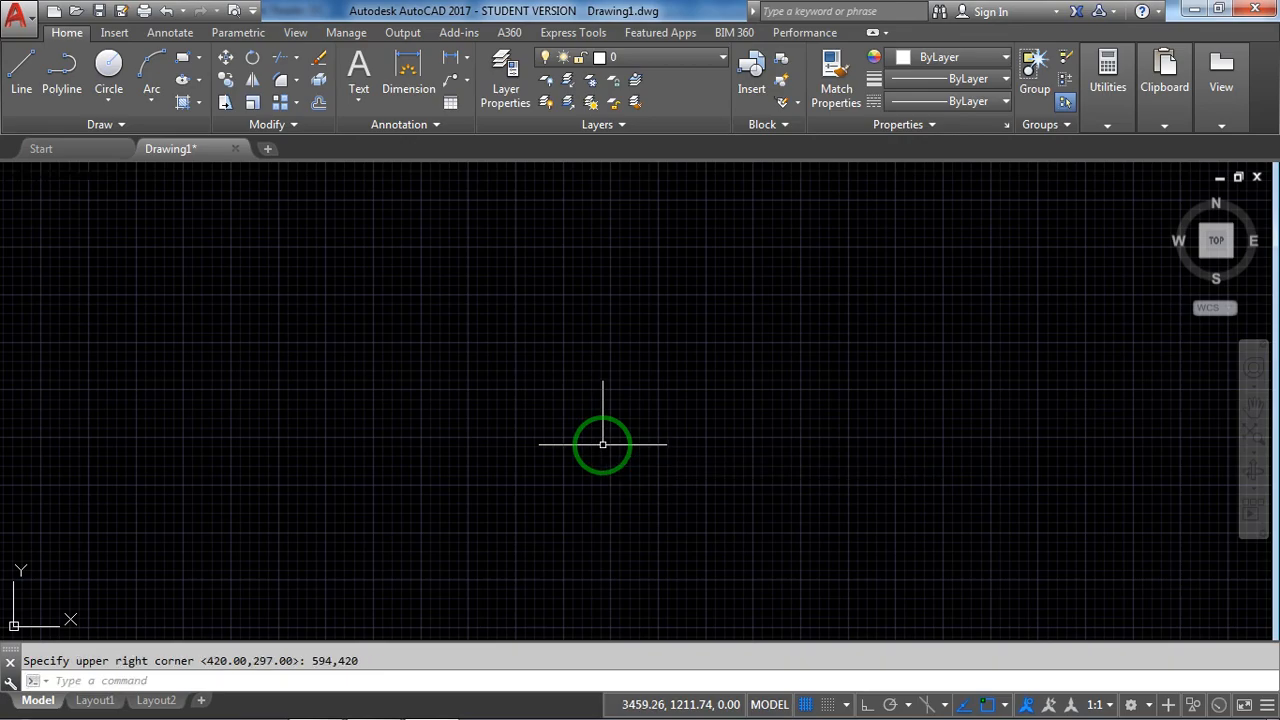
Step: Check the GRID instruction in the exercise PDF, then run GRID in AutoCAD with a spacing of 10
key(alt+Tab)
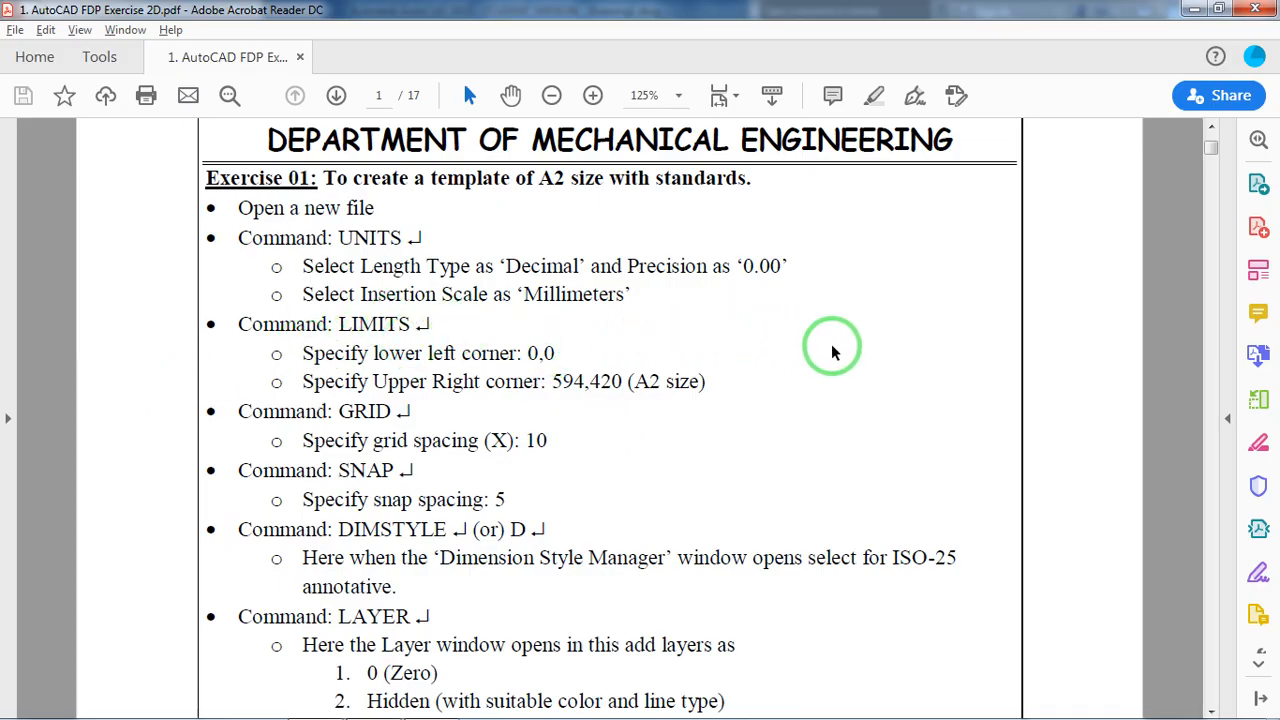
key(alt+Tab)
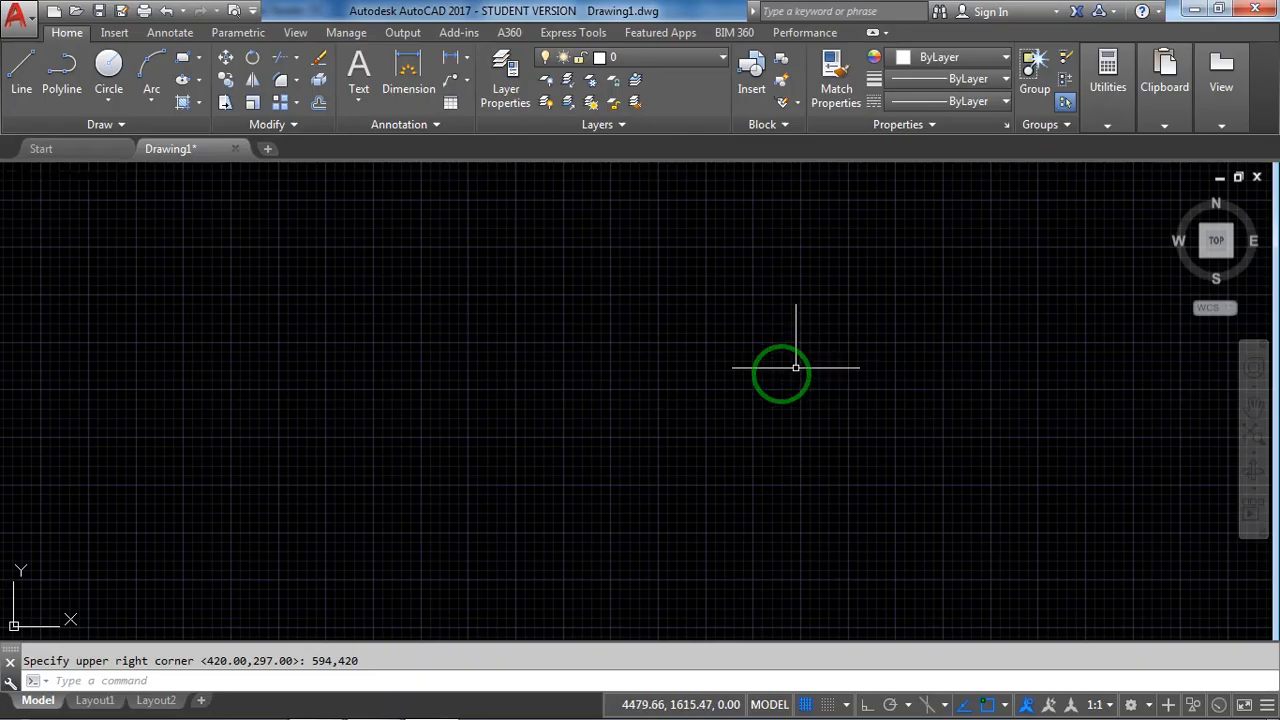
text(GRID)
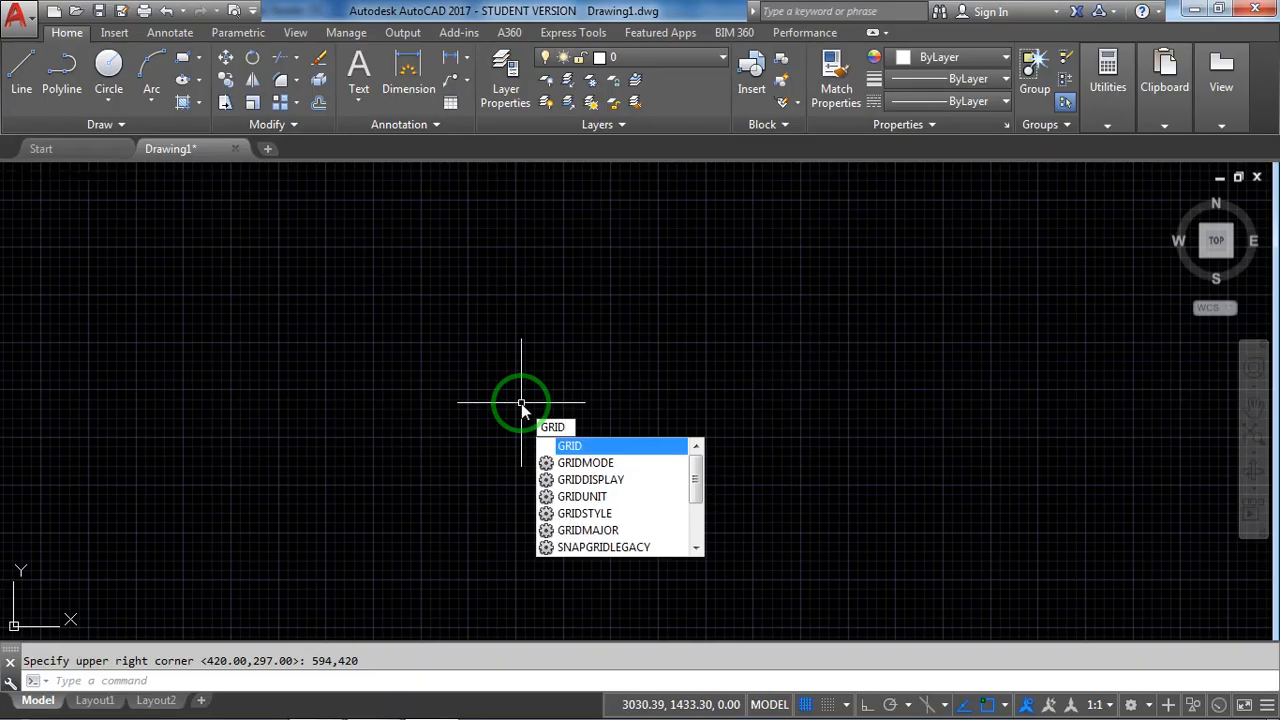
key(Return)
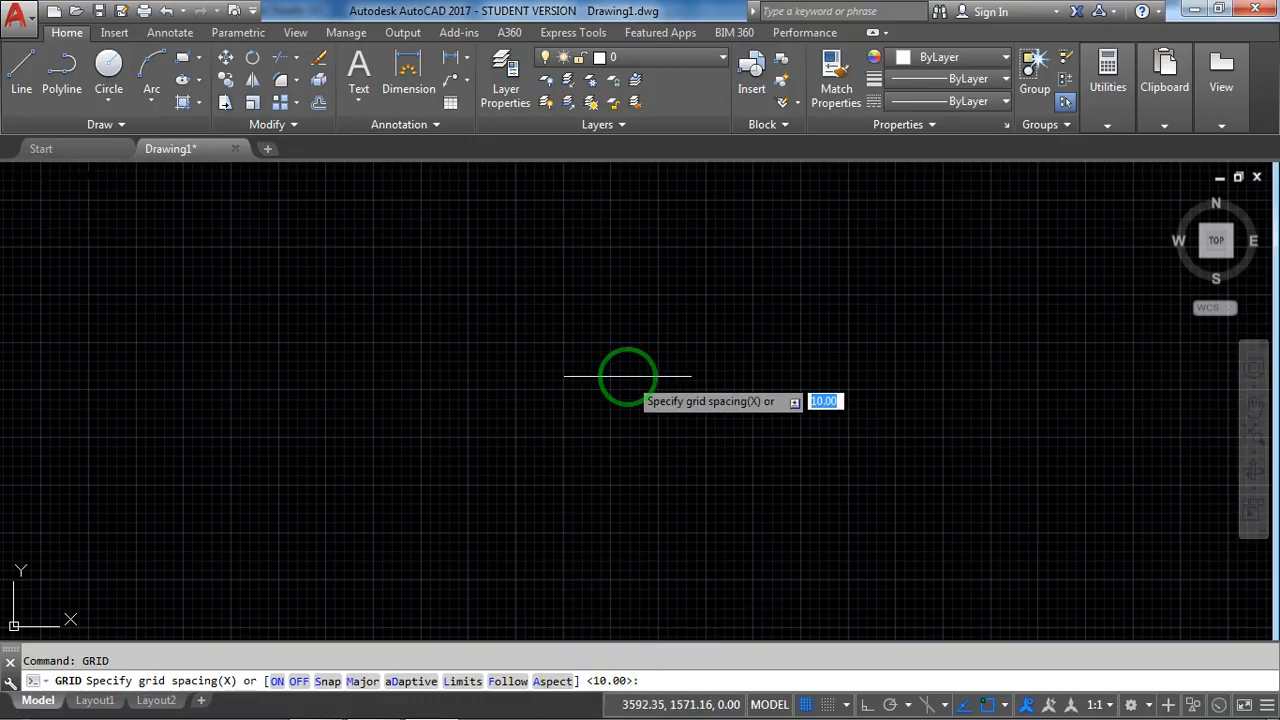
key(alt+Tab)
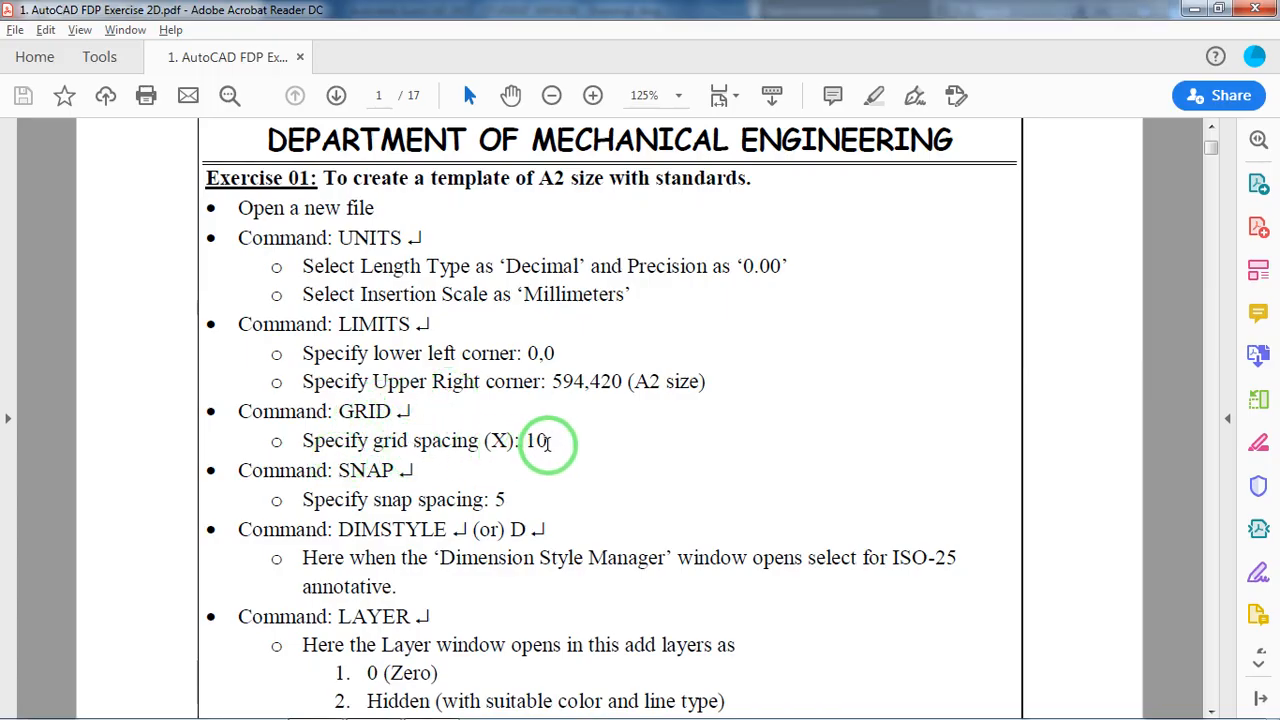
key(alt+Tab)
text(10)
key(Return)
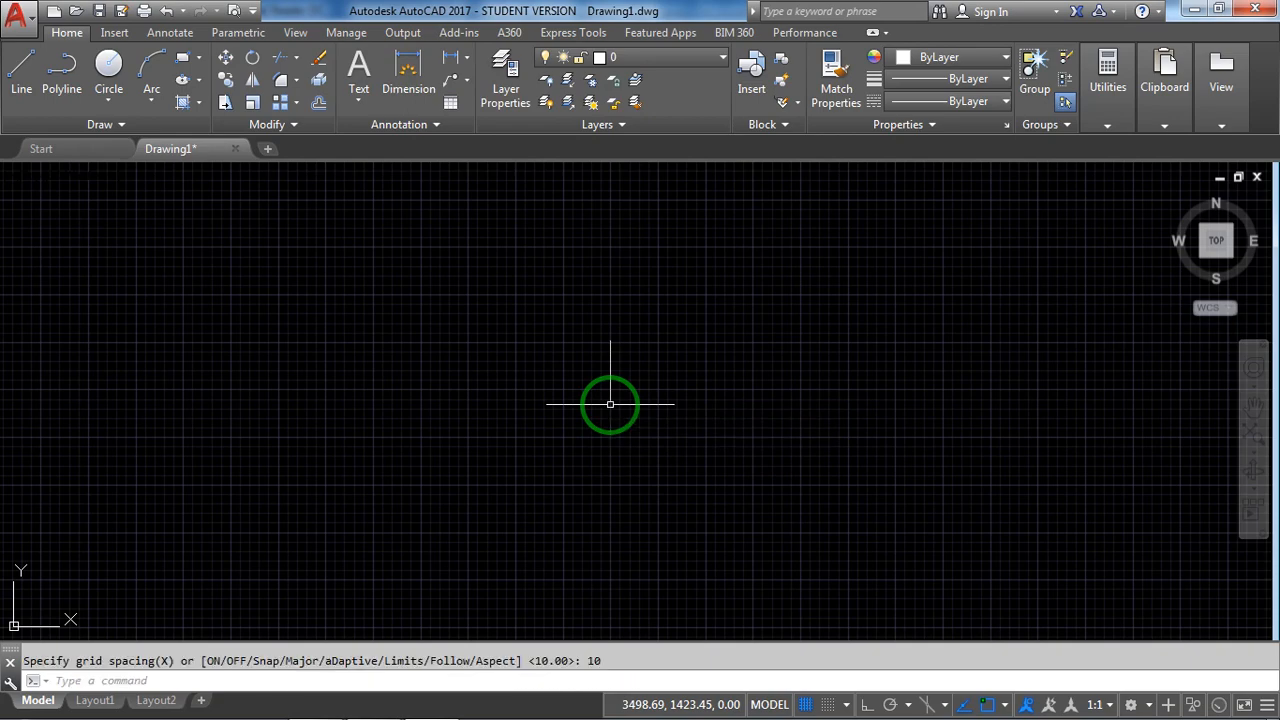
Step: Look up the SNAP instruction in the exercise PDF and set the snap spacing to 5 in AutoCAD
key(alt+Tab)
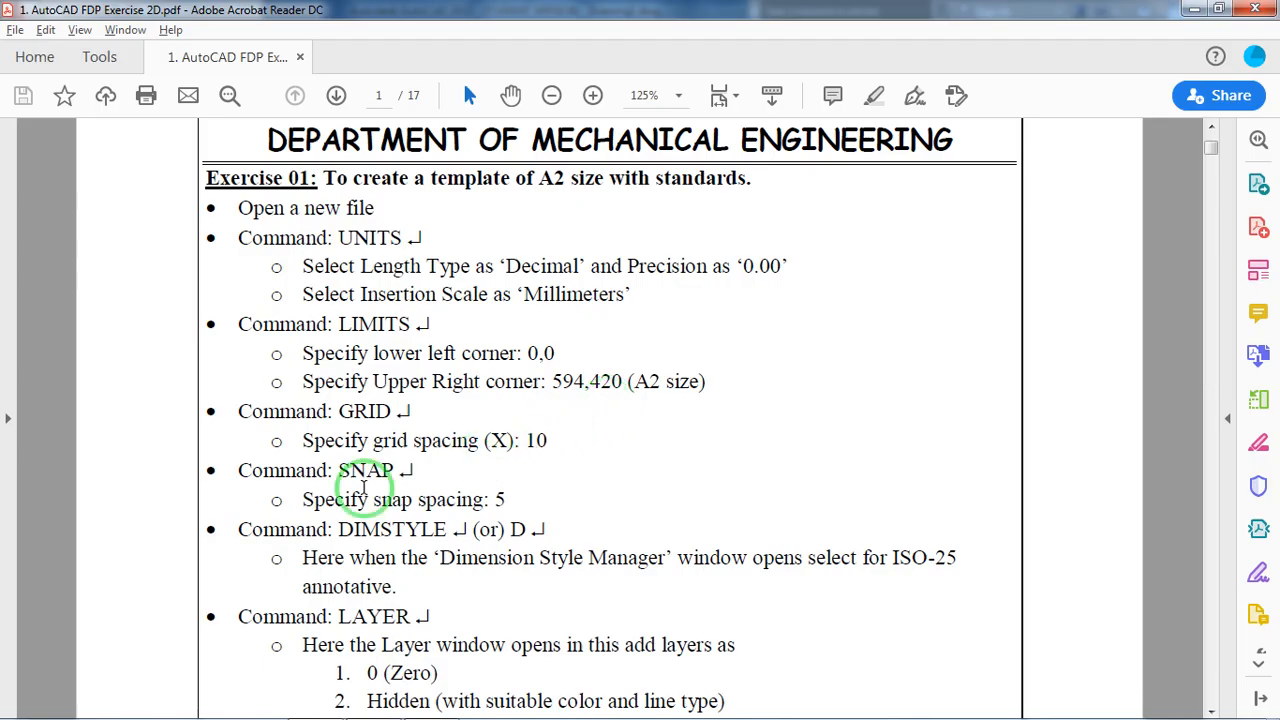
key(alt+Tab)
text(snap)
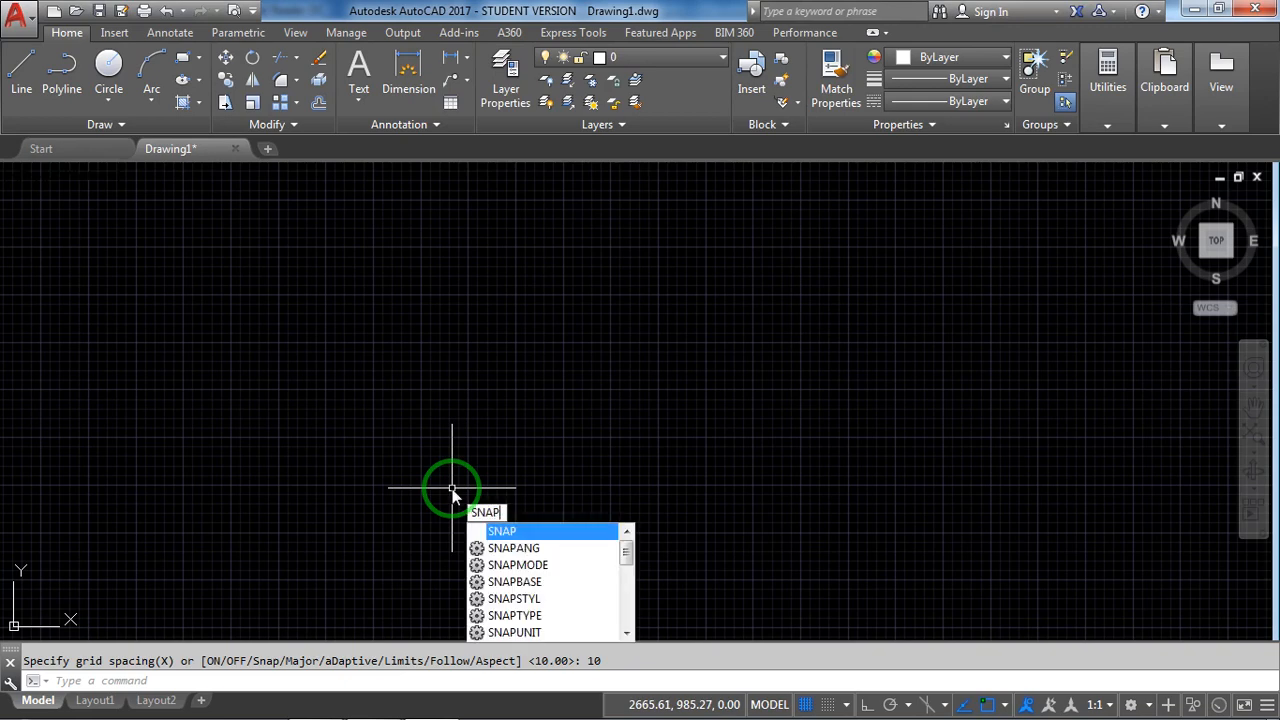
key(Return)
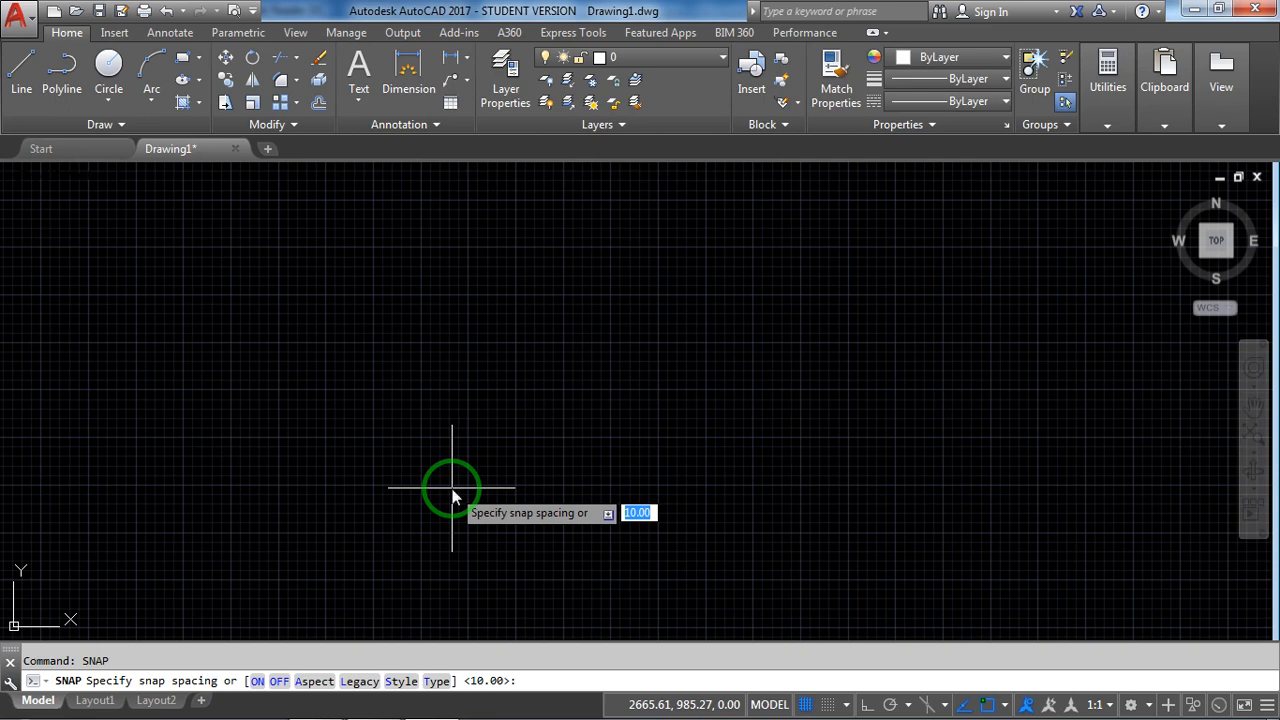
key(Return)
text(5)
key(Return)
Step: Read the DIMSTYLE instruction in the exercise PDF, then compare the Standard and ISO-25 previews in AutoCAD's Dimension Style Manager
key(alt+Tab)
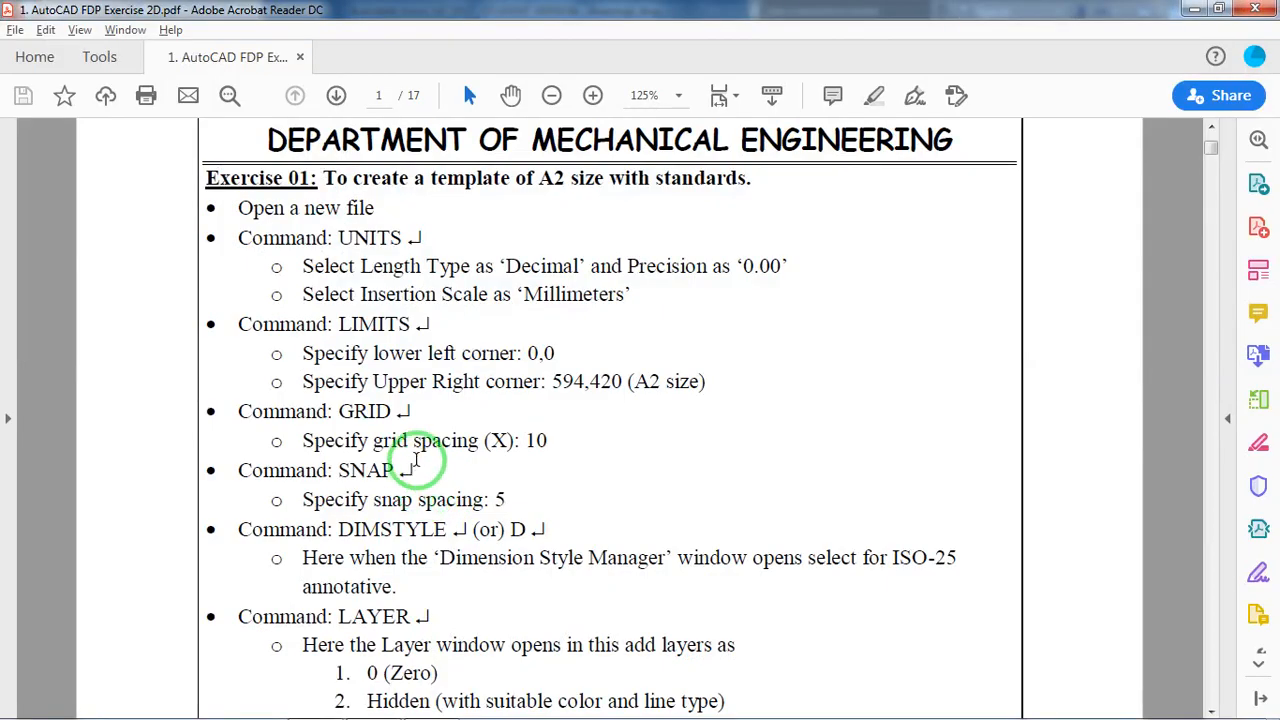
scroll(422, 476, down, 1)
scroll(422, 476, down, 3)
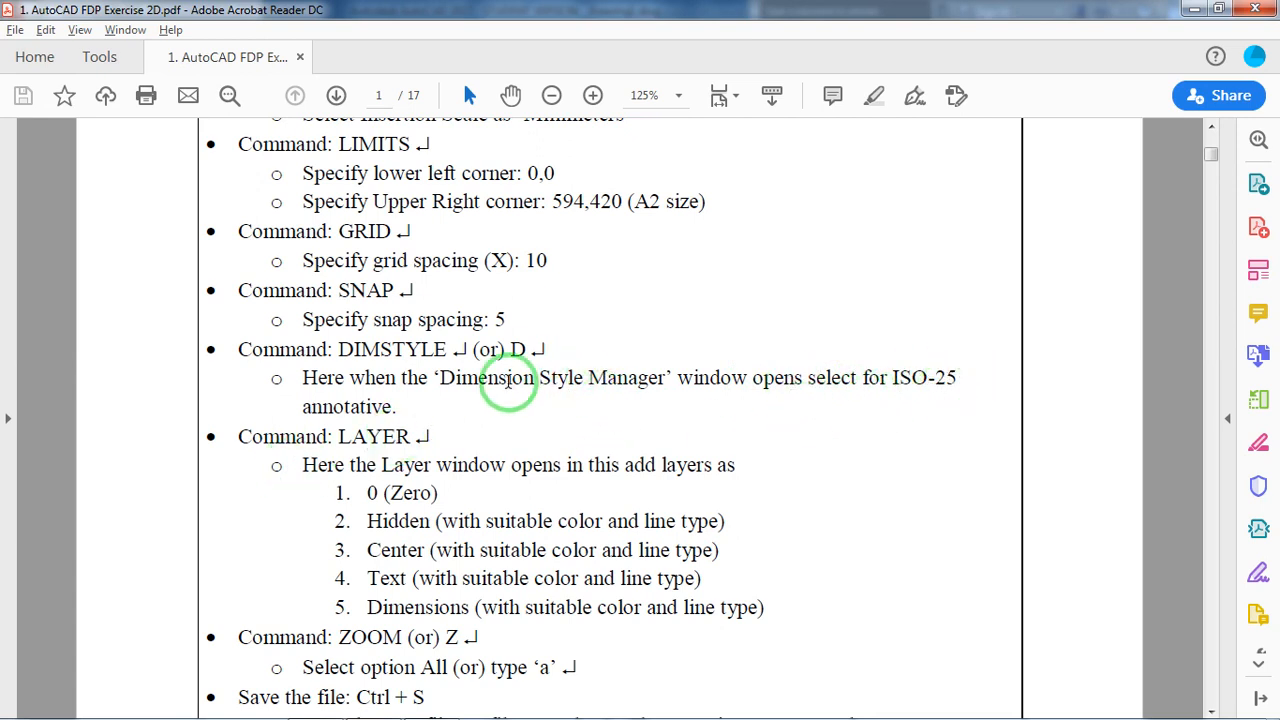
key(alt+Tab)
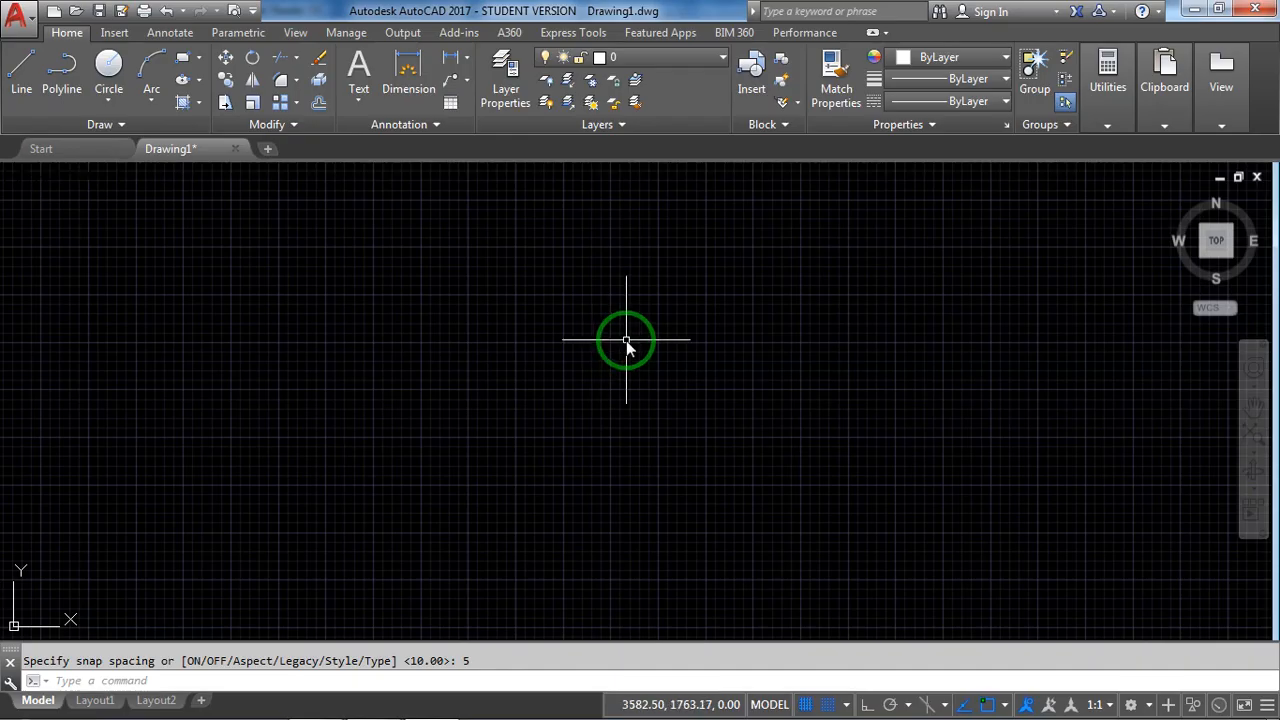
text(D)
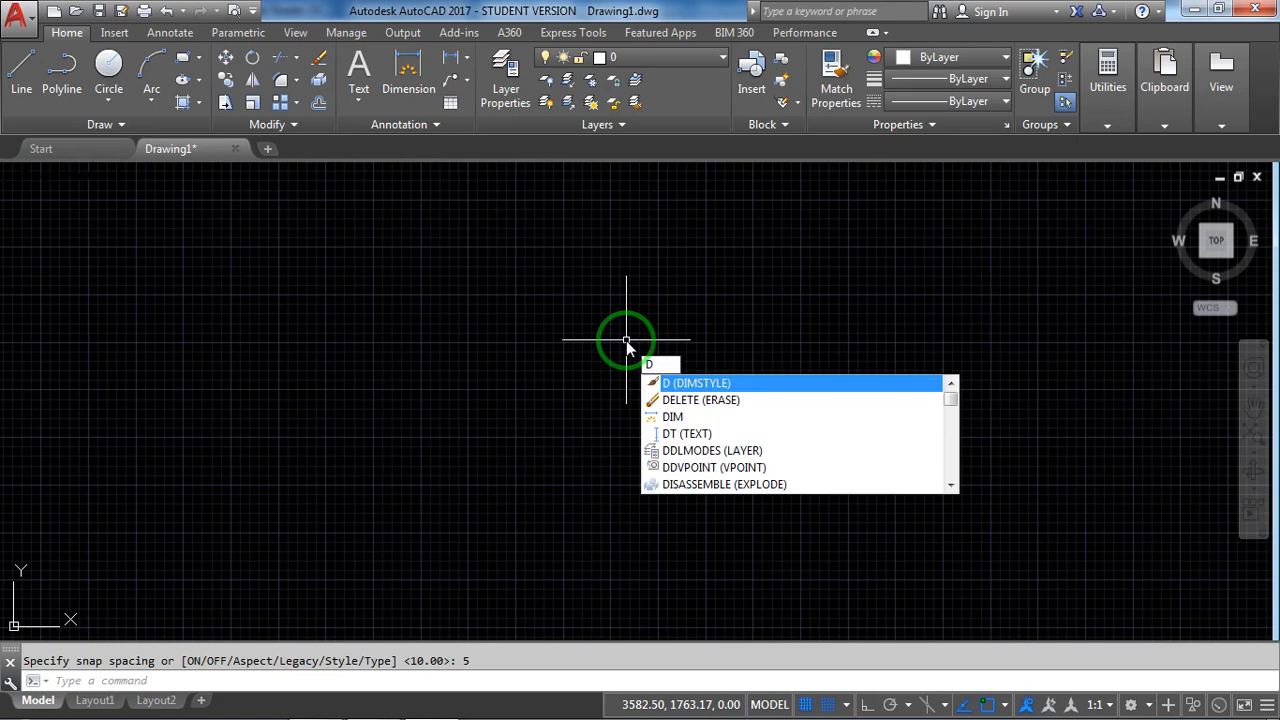
key(Return)
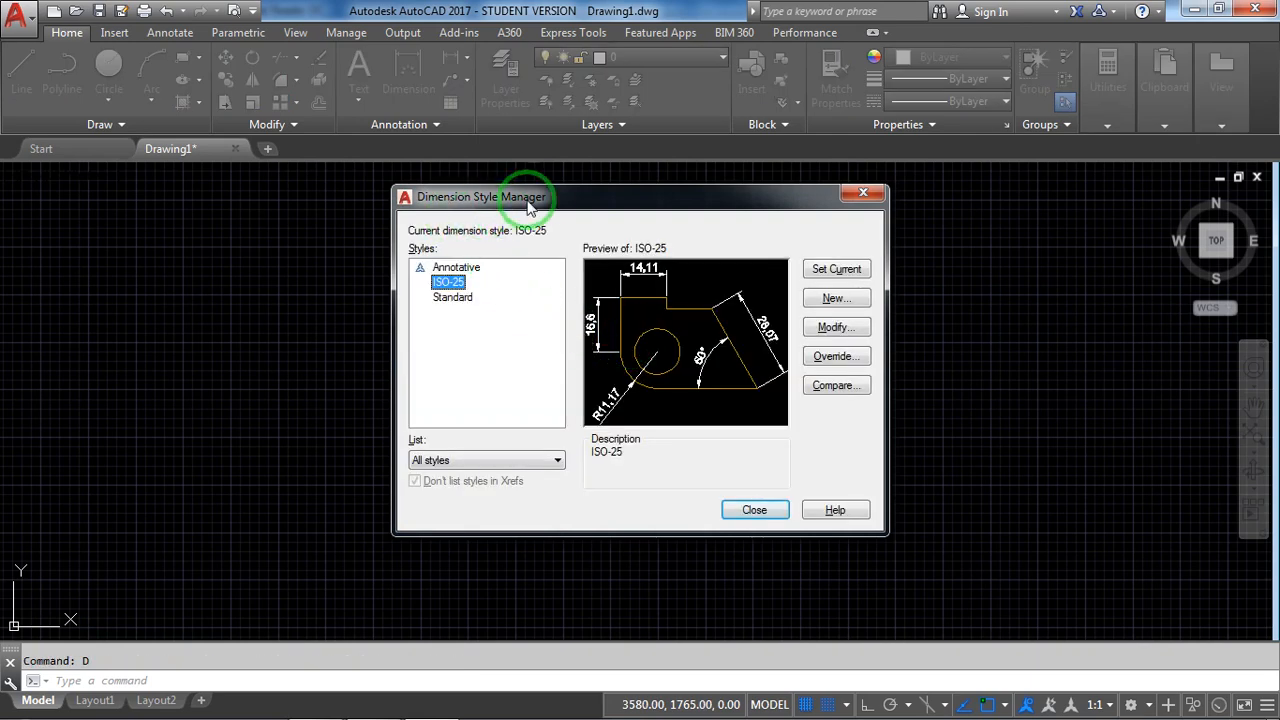
click(452, 297)
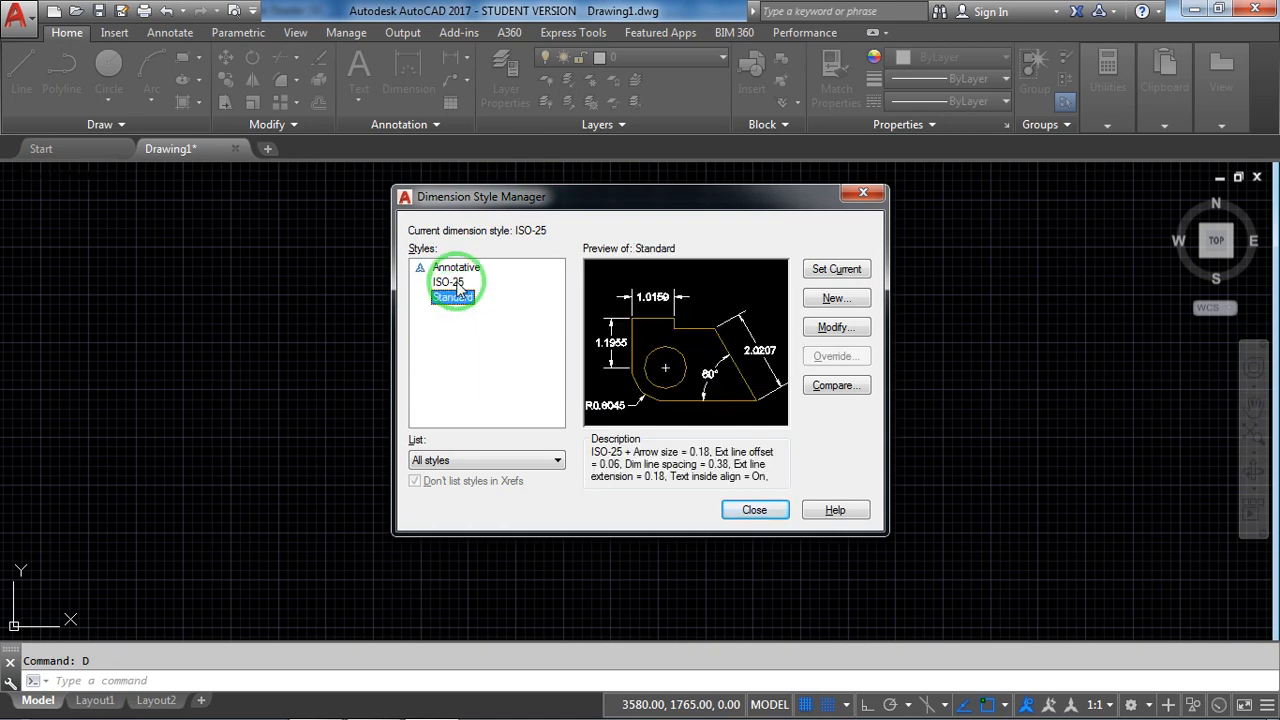
click(449, 283)
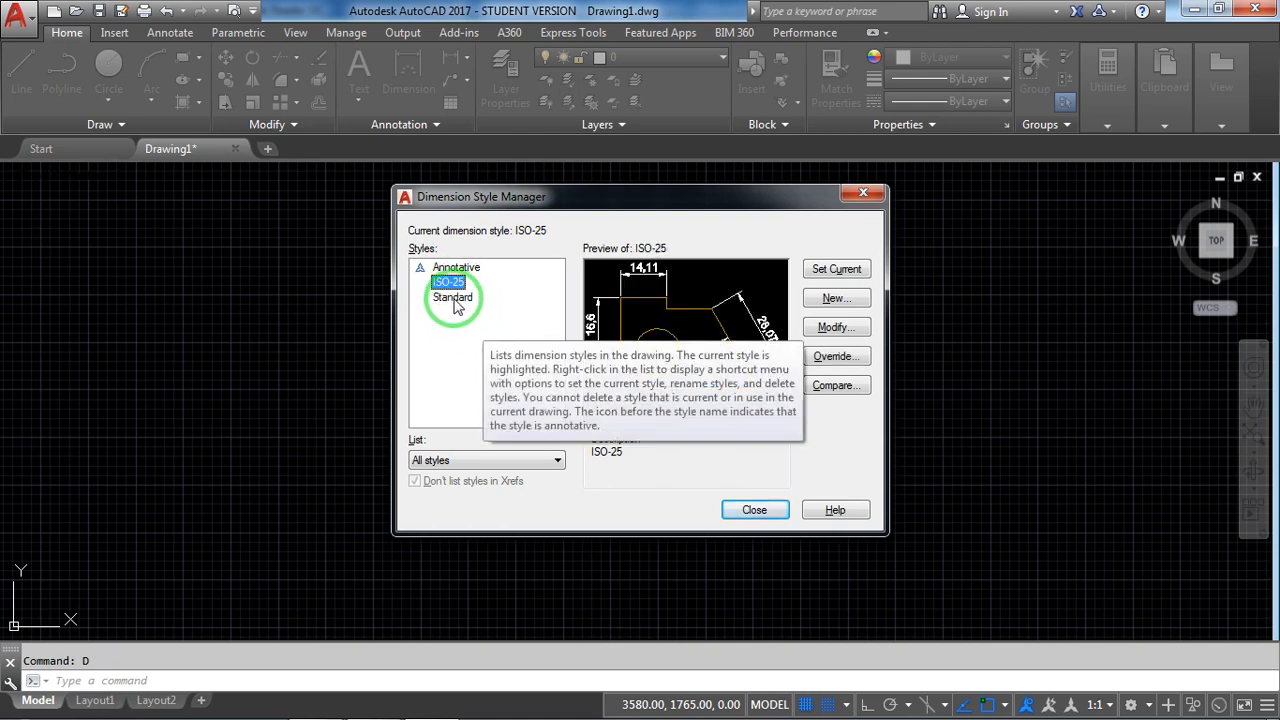
click(453, 298)
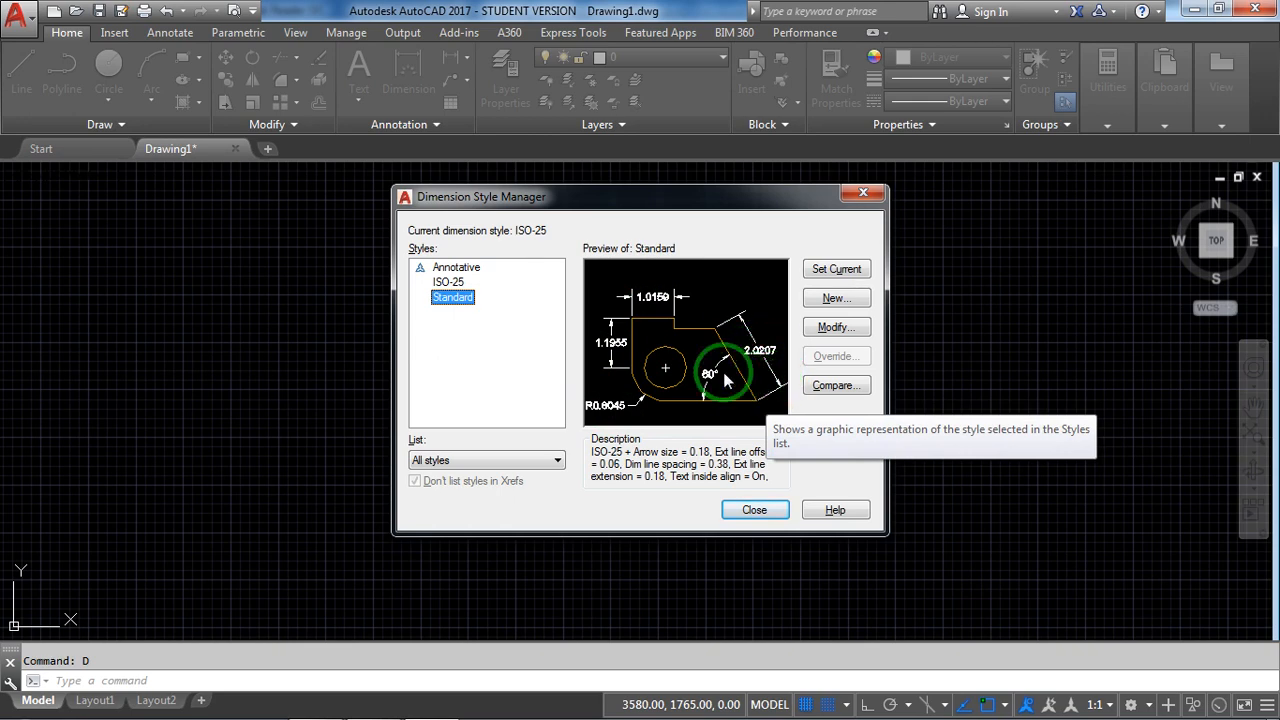
click(455, 284)
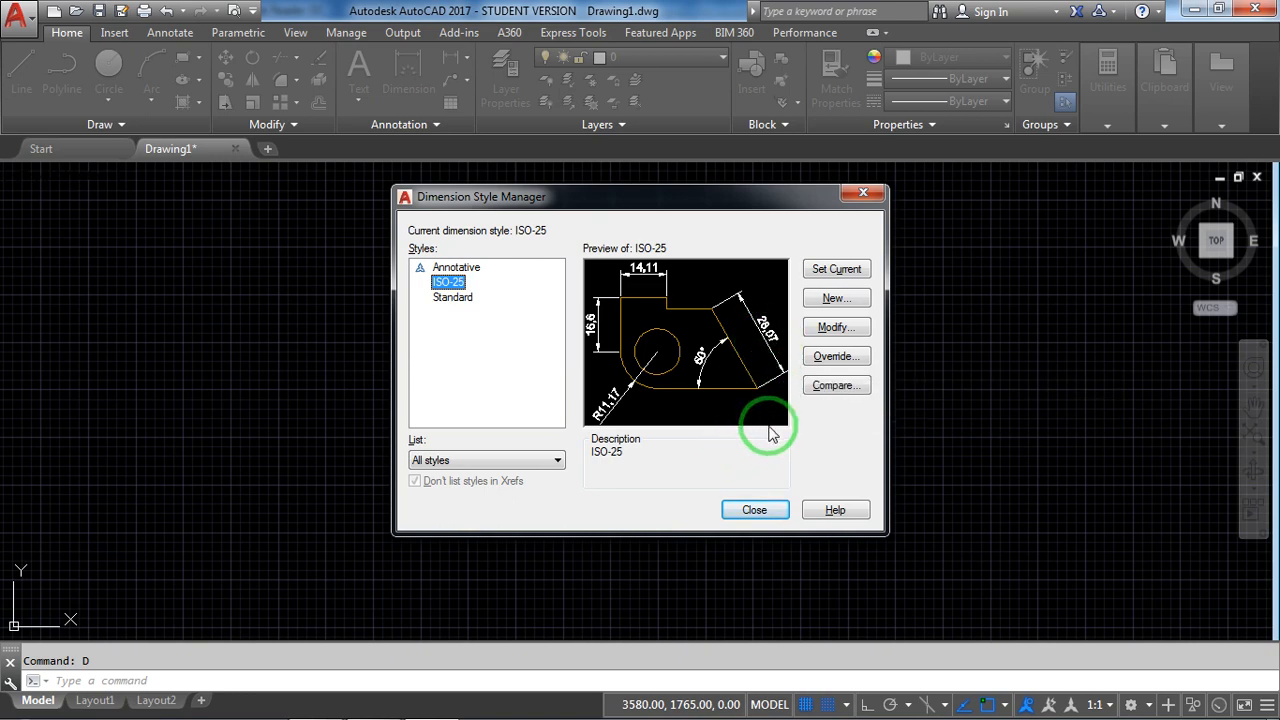
Step: Modify the ISO-25 dimension style to use a text height of 5
click(841, 334)
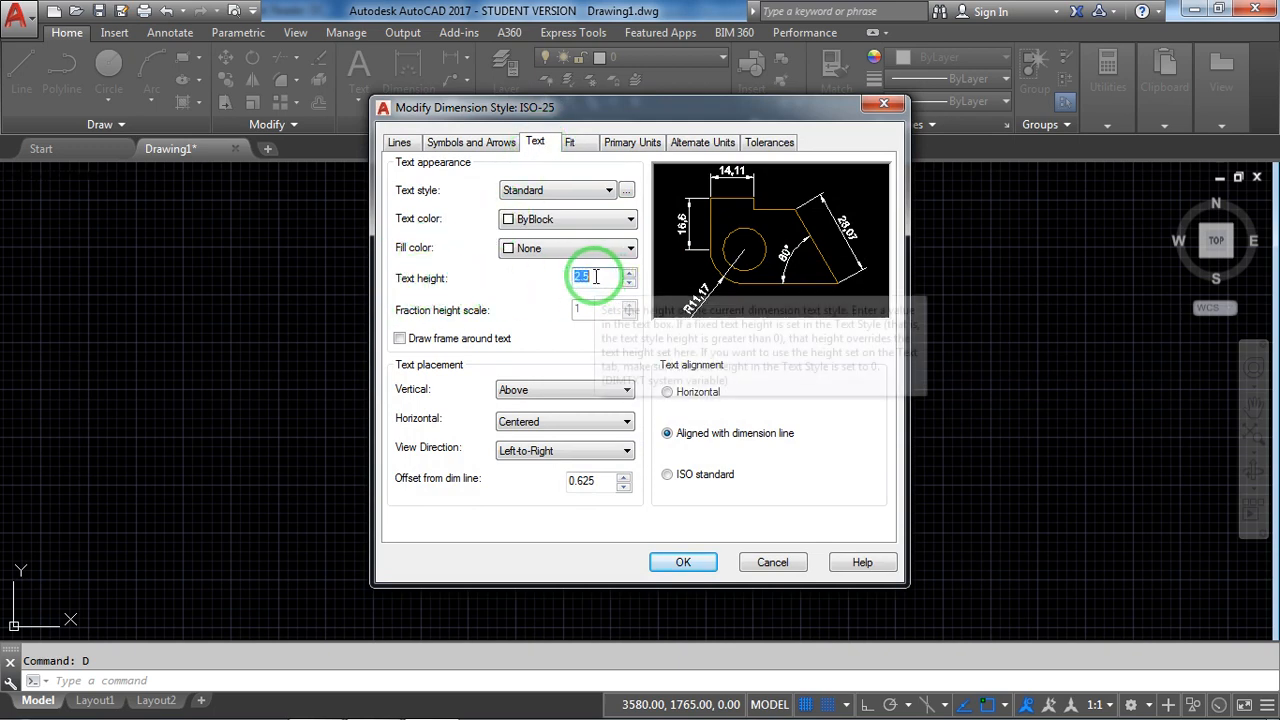
click(627, 274)
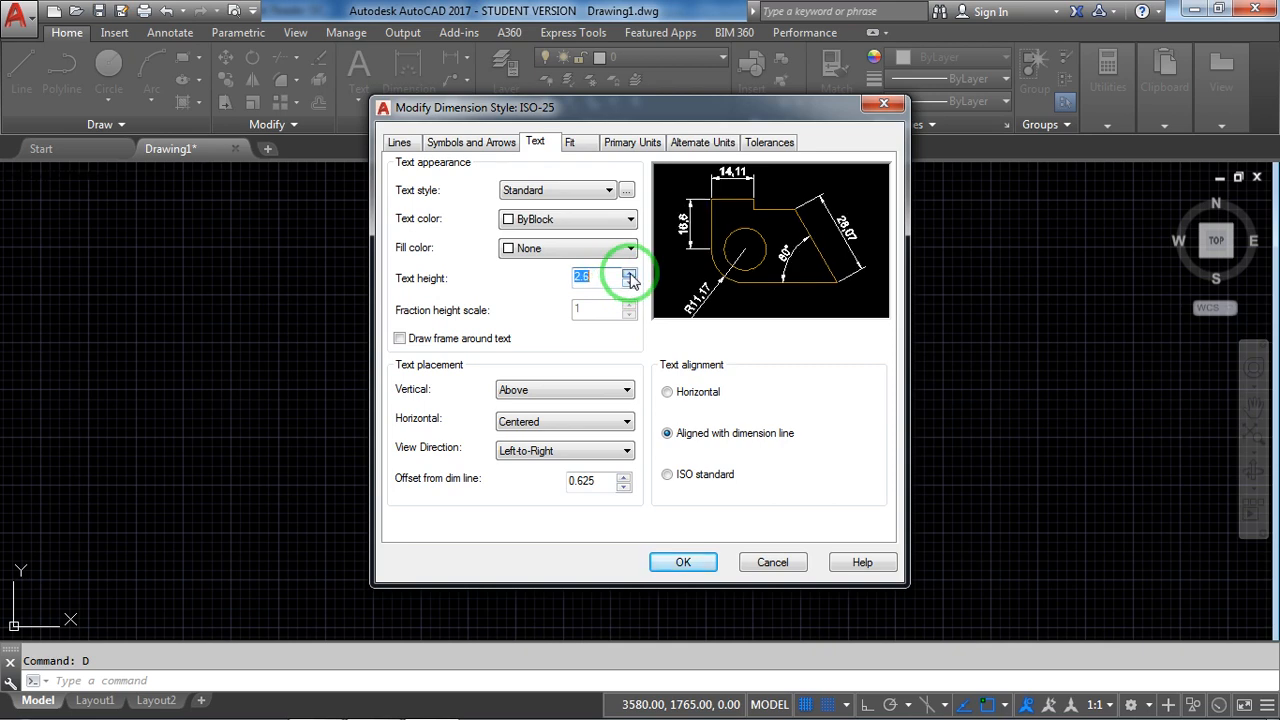
click(627, 274)
click(627, 274)
click(627, 274)
click(627, 274)
click(628, 274)
click(628, 274)
click(628, 274)
click(628, 274)
click(628, 274)
click(628, 274)
click(628, 274)
click(596, 279)
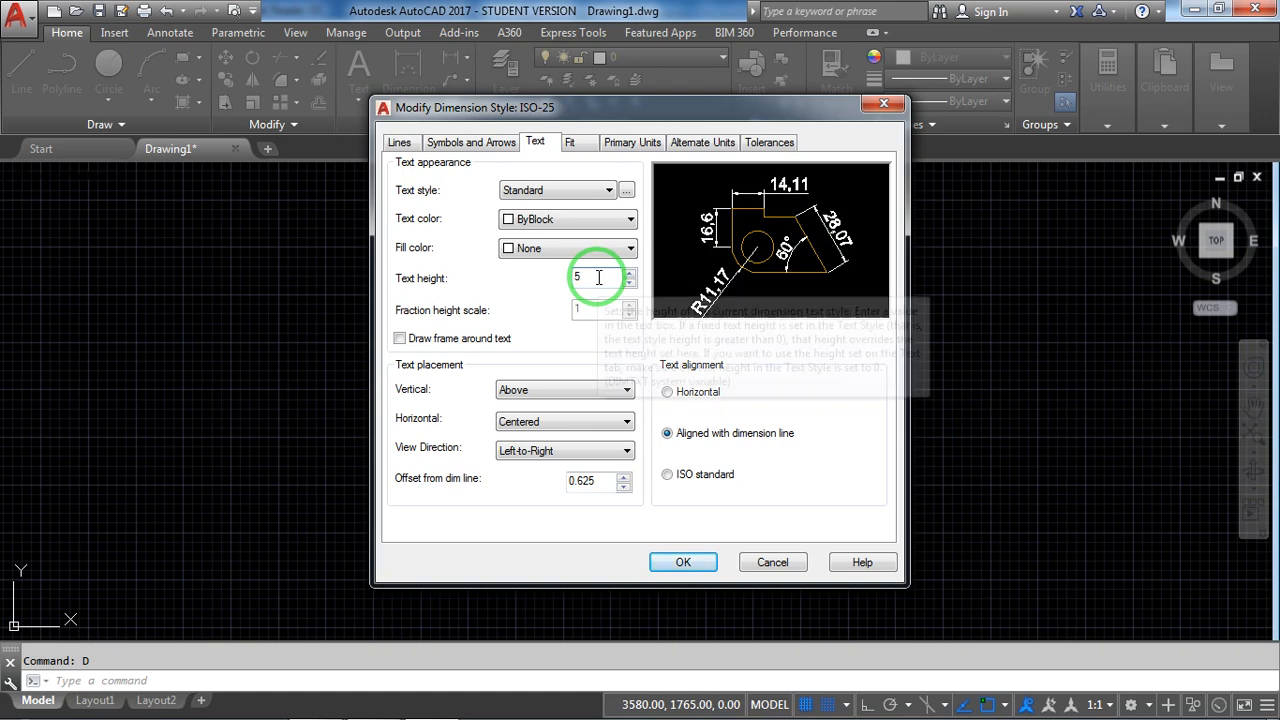
Step: Change the ISO-25 style's decimal separator for linear dimensions to Period and accept the style changes
click(632, 145)
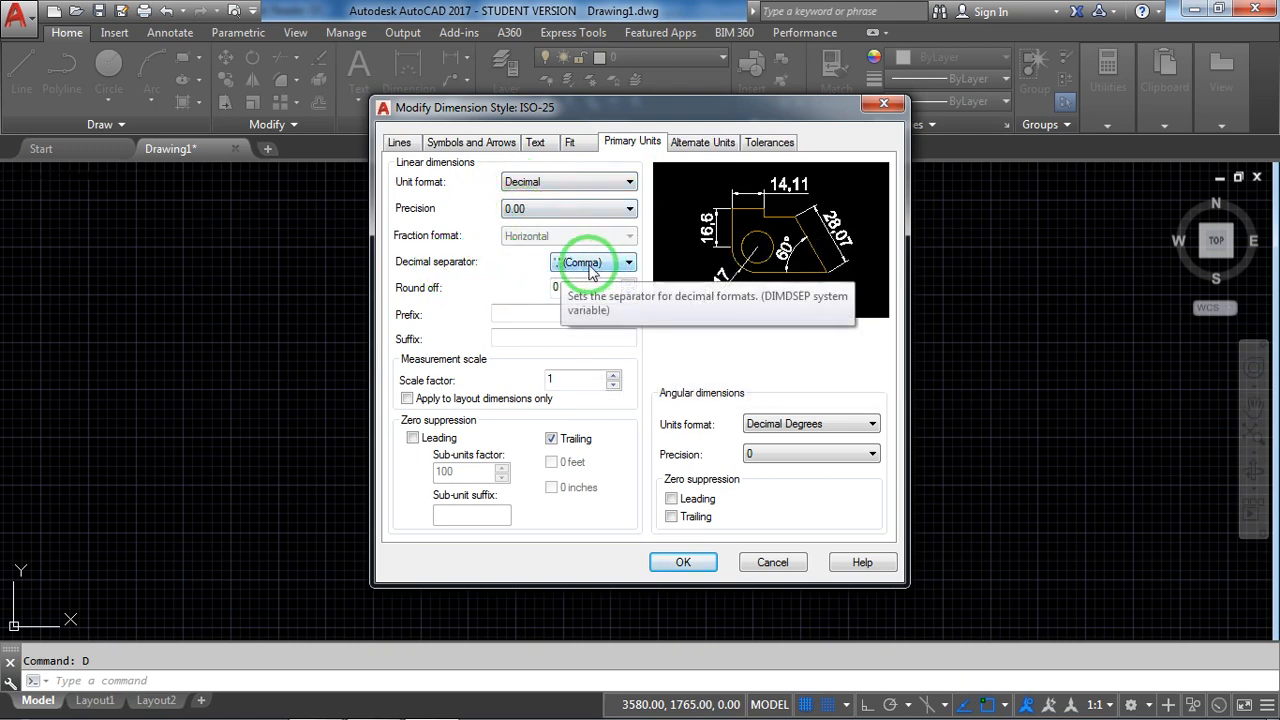
click(630, 264)
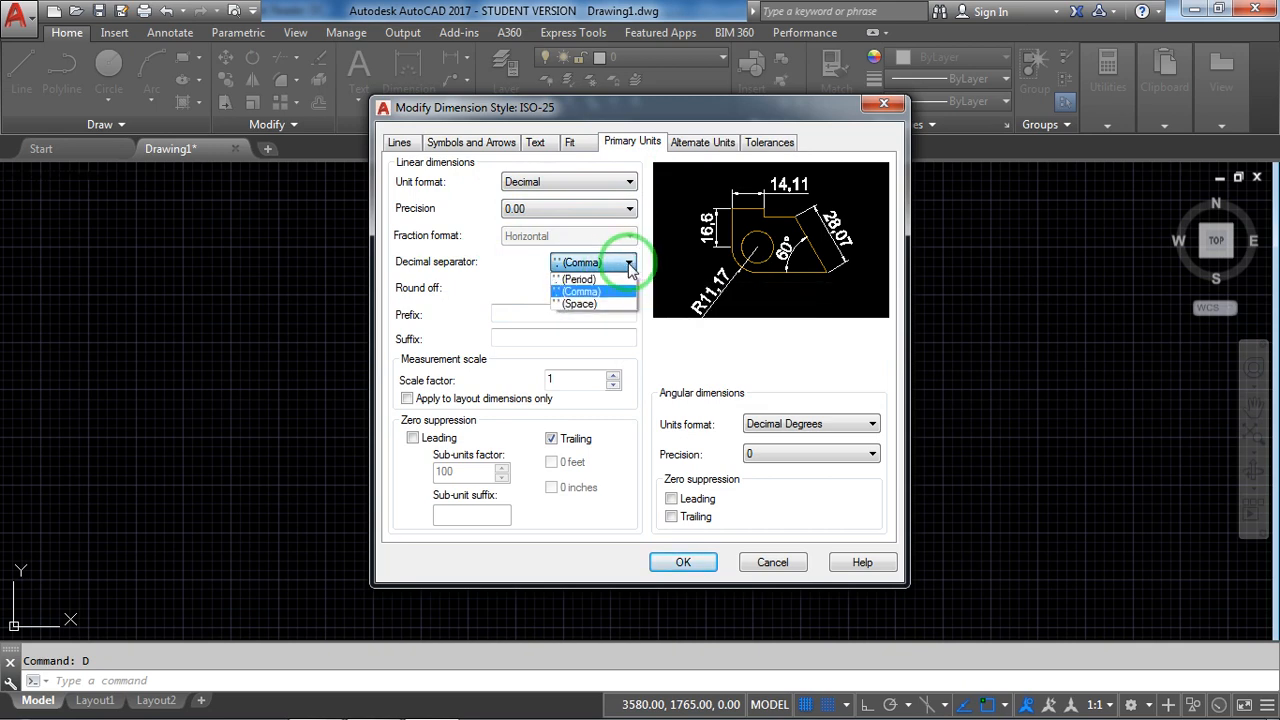
click(603, 280)
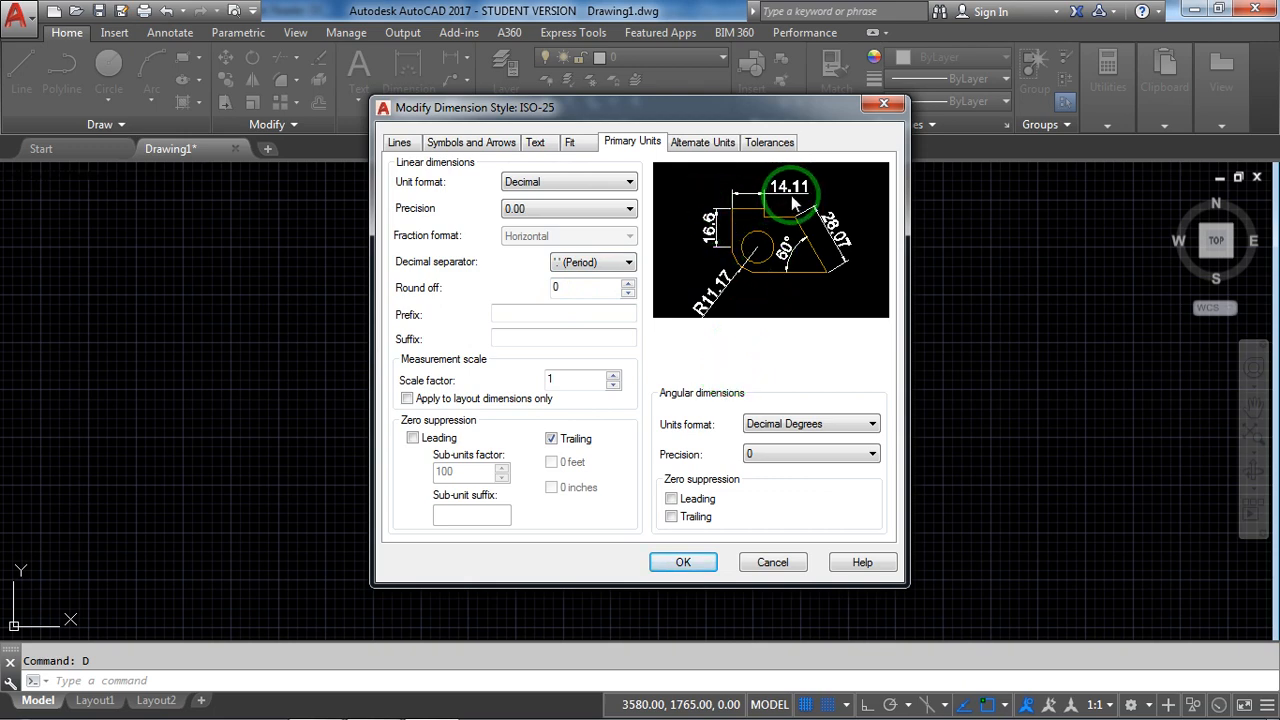
click(702, 562)
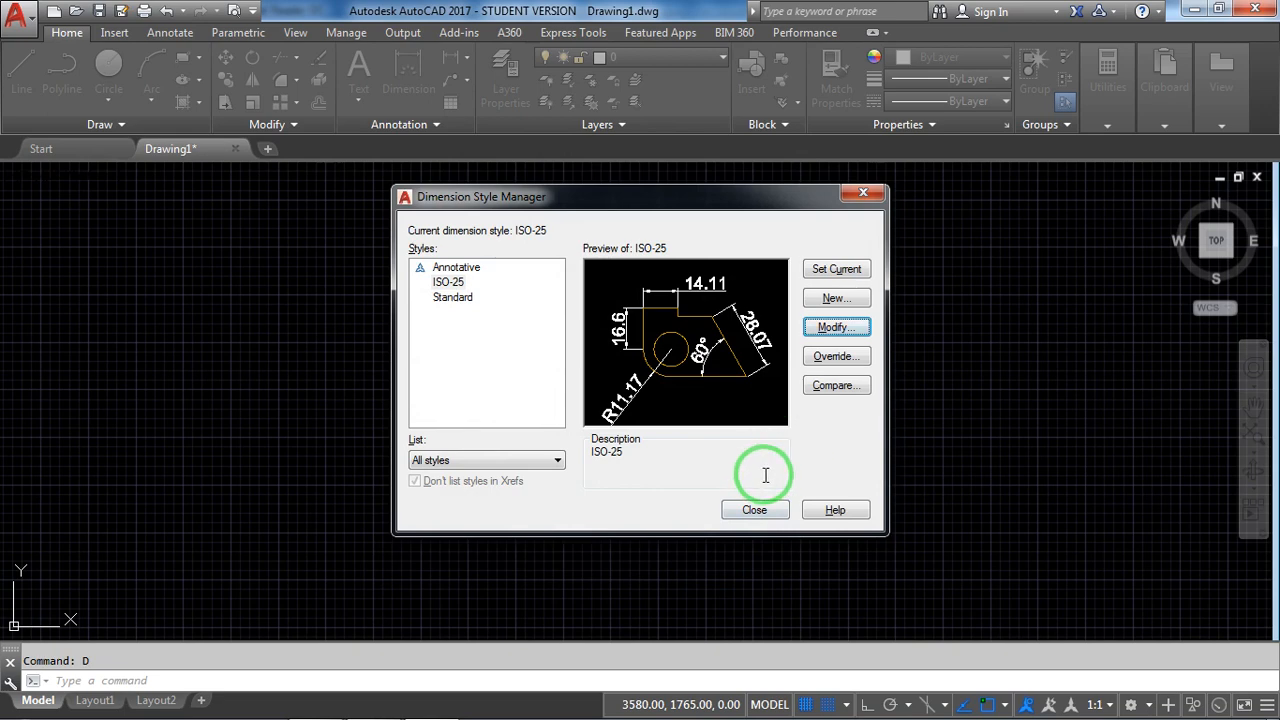
Step: Make ISO-25 the current dimension style and close the Dimension Style Manager
click(452, 284)
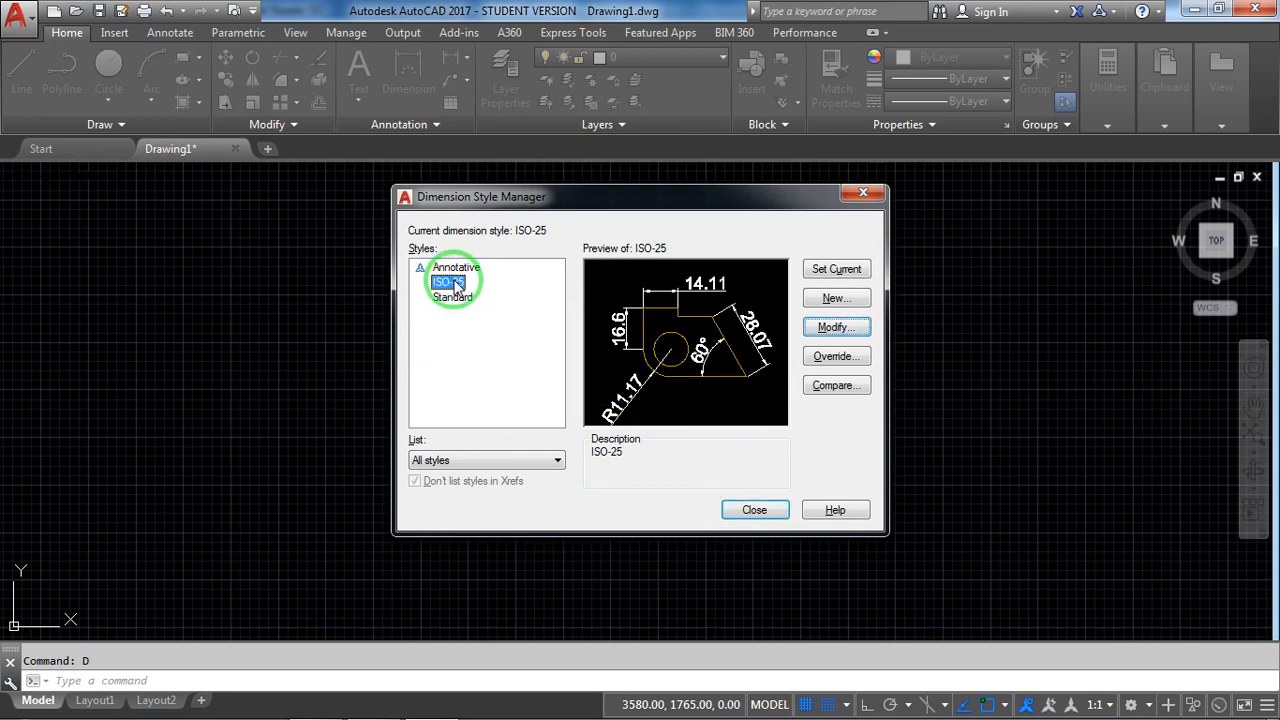
click(836, 271)
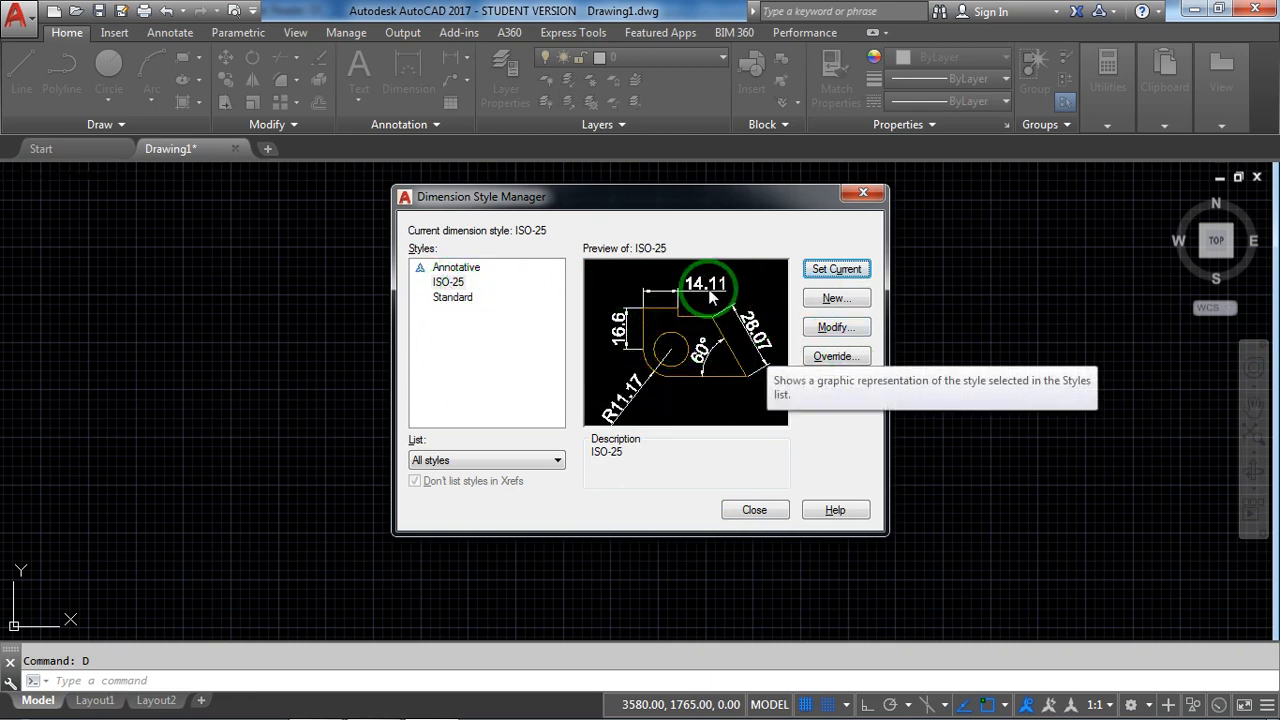
click(755, 511)
Step: Read the LAYER instruction in the exercise PDF, then run LAYER in AutoCAD to open the Layer Properties Manager
key(alt+Tab)
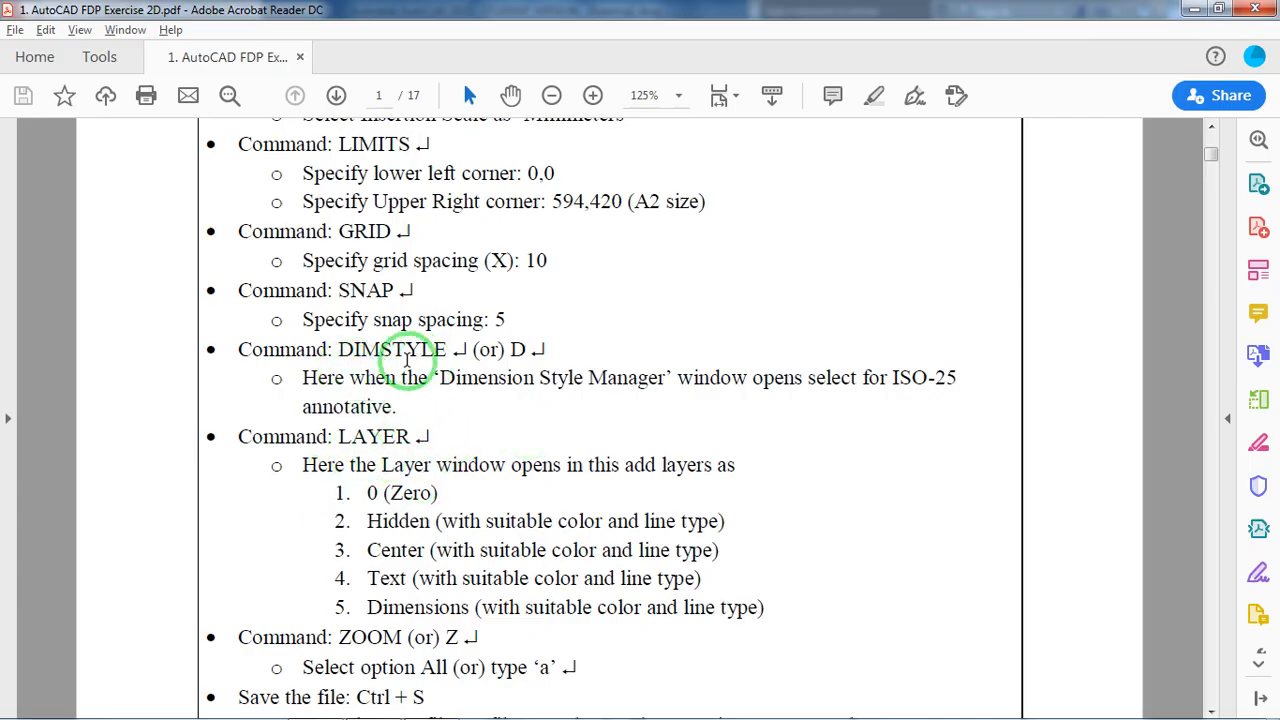
scroll(540, 380, down, 1)
scroll(545, 380, down, 2)
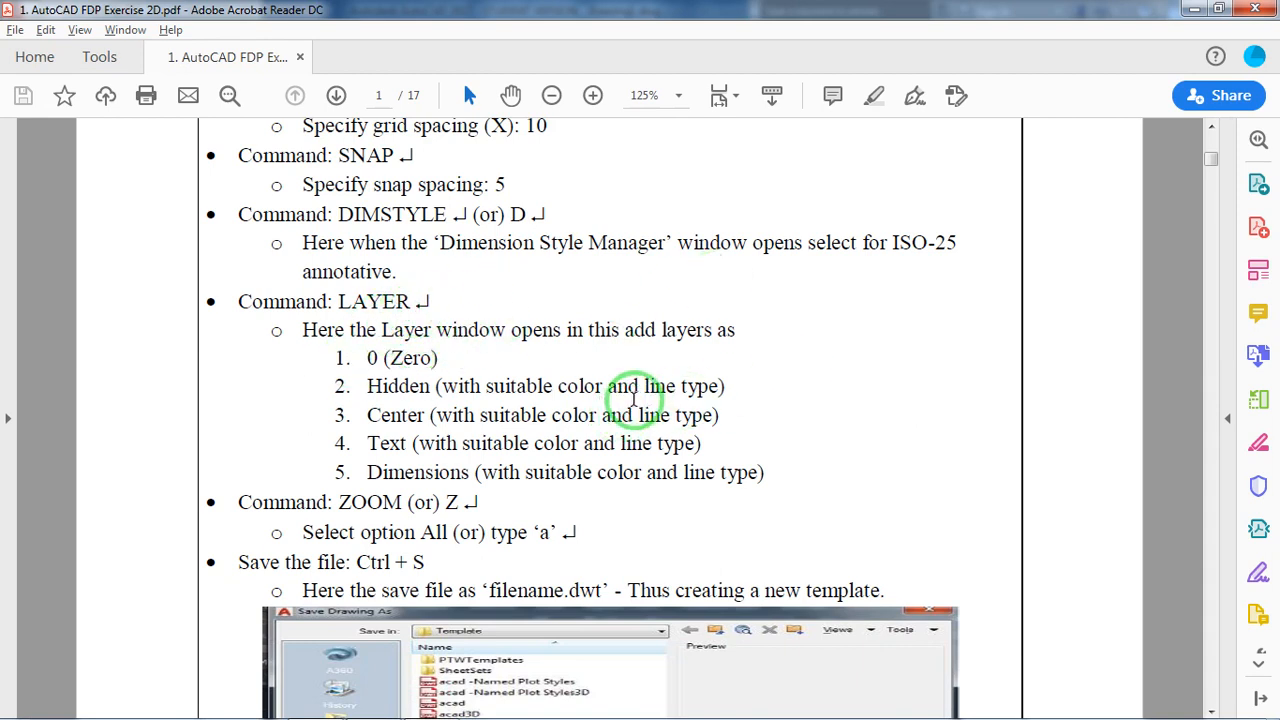
key(alt+Tab)
key(alt+Tab)
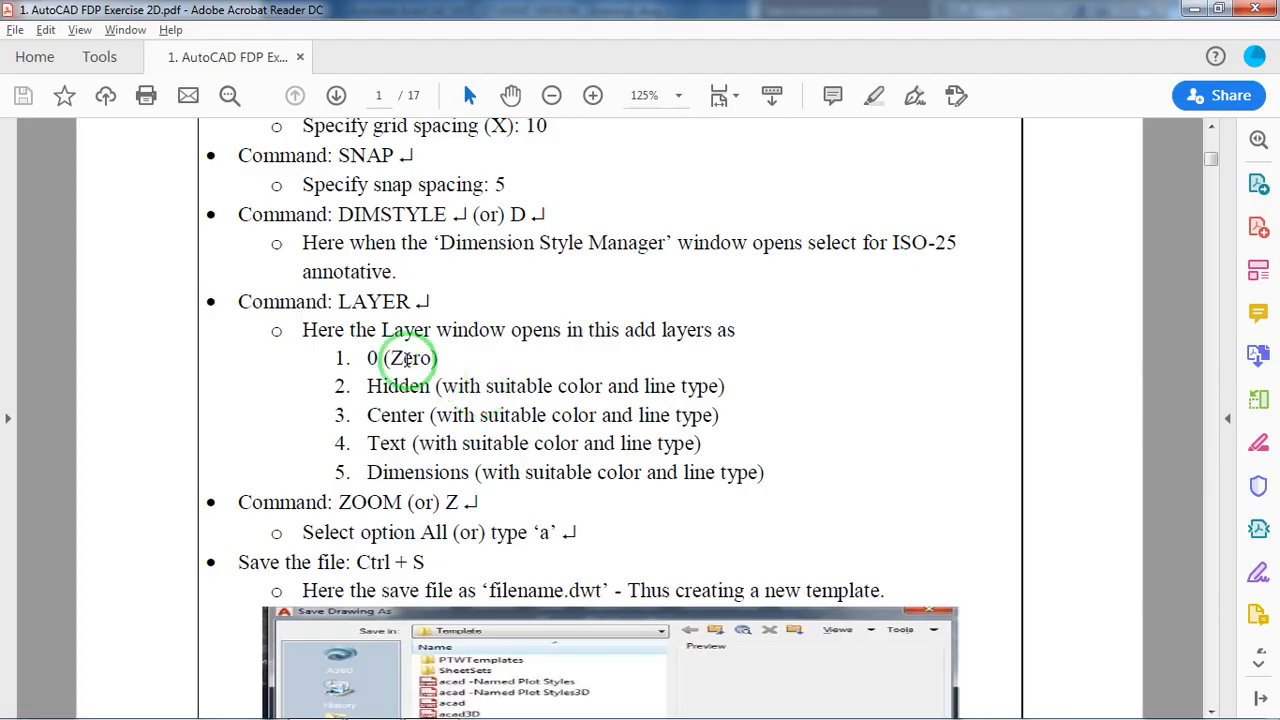
key(alt+Tab)
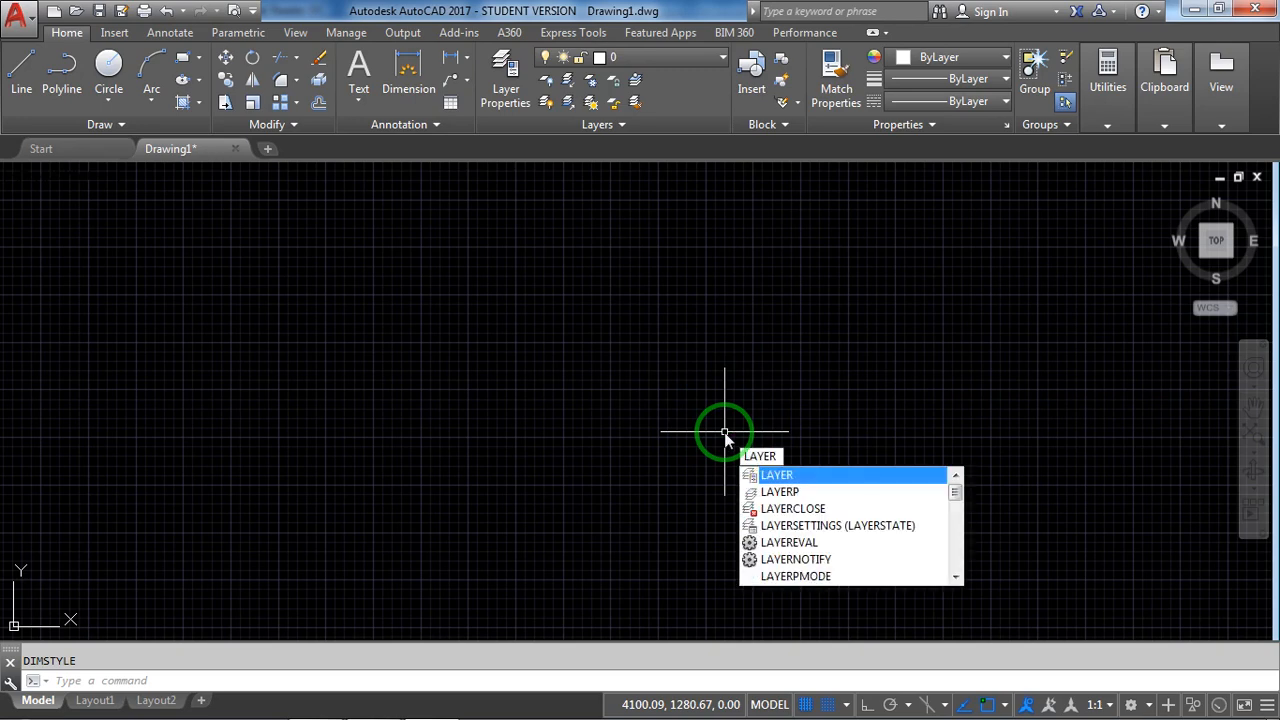
key(Return)
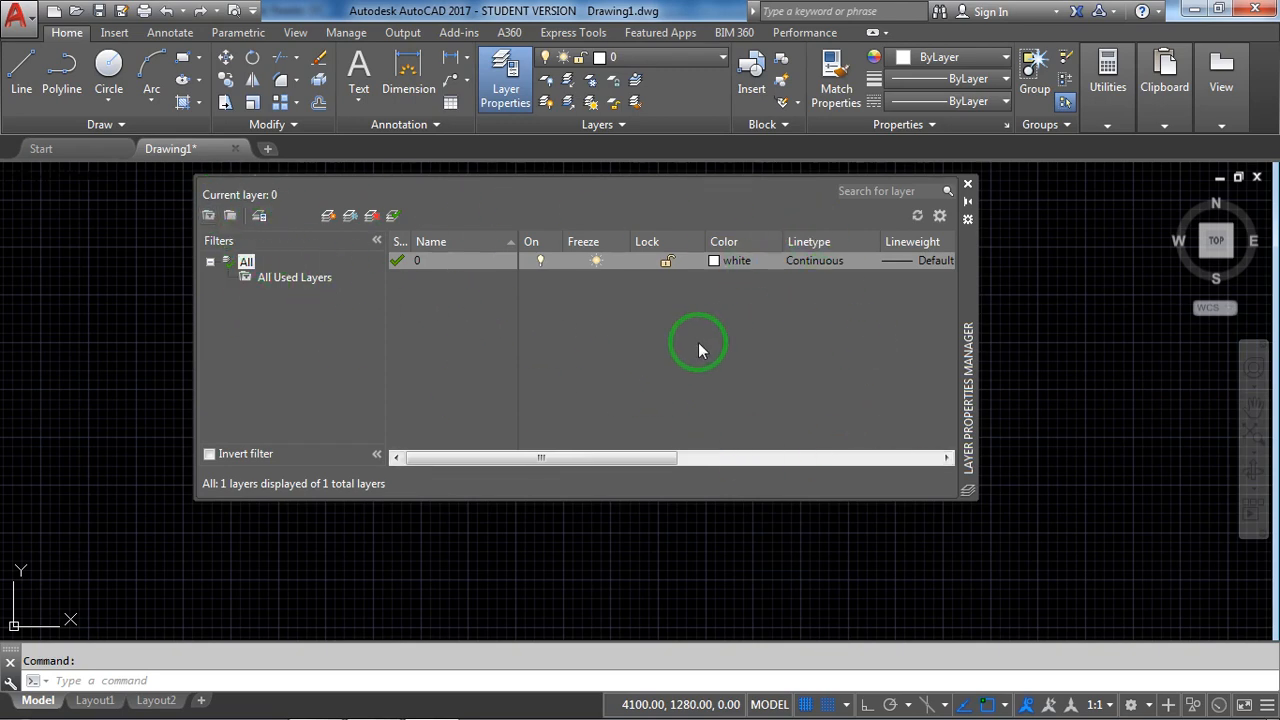
Step: Check the required layers in the exercise PDF, then create a new layer named Hidden in AutoCAD
key(alt+Tab)
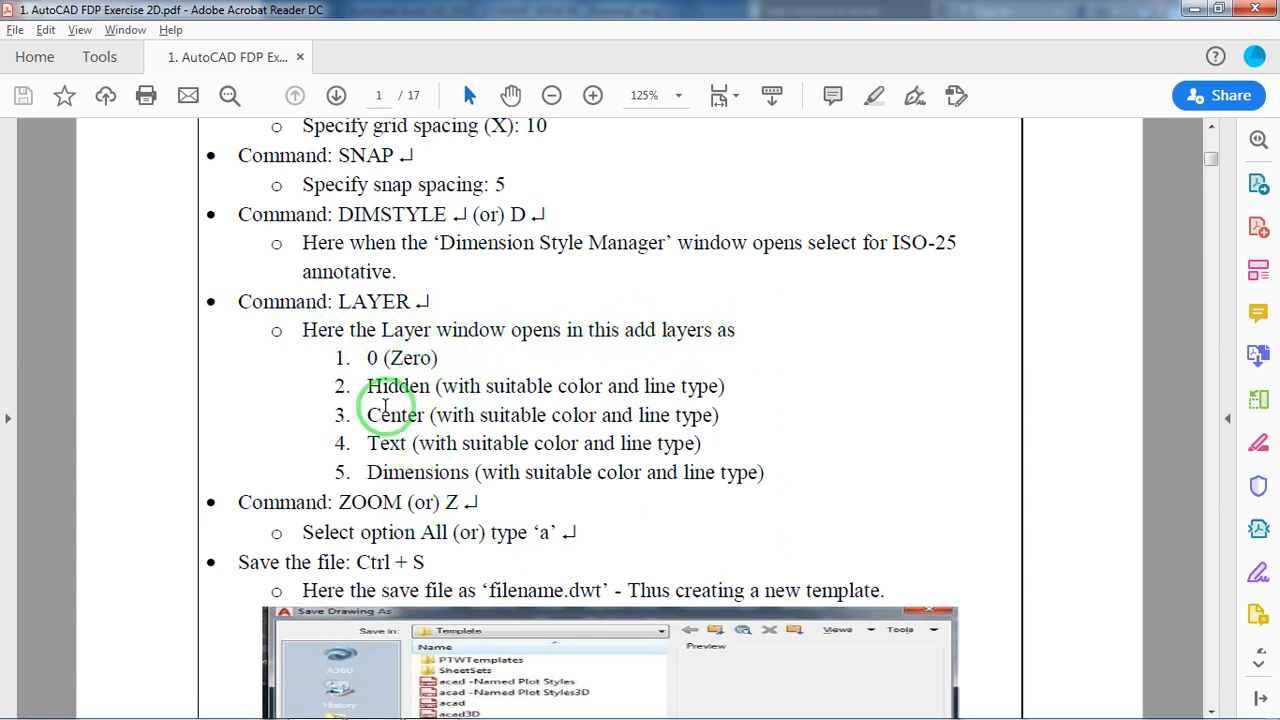
key(alt+Tab)
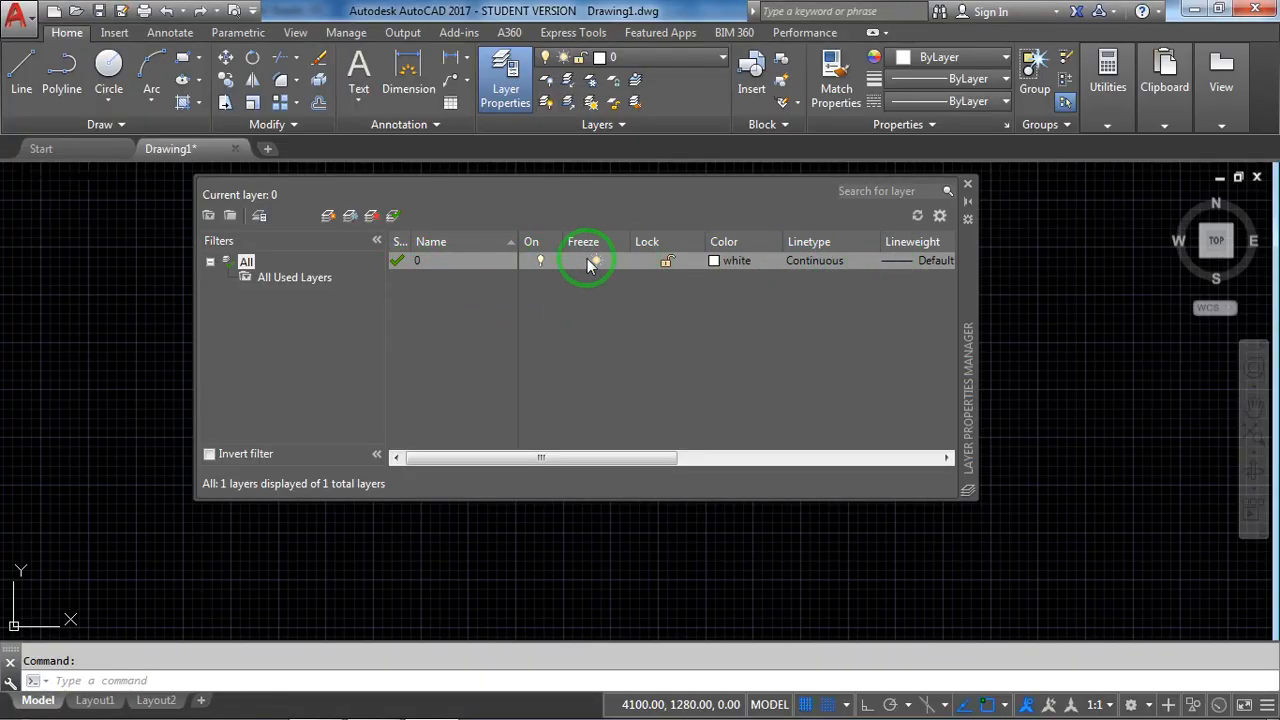
key(alt+Tab)
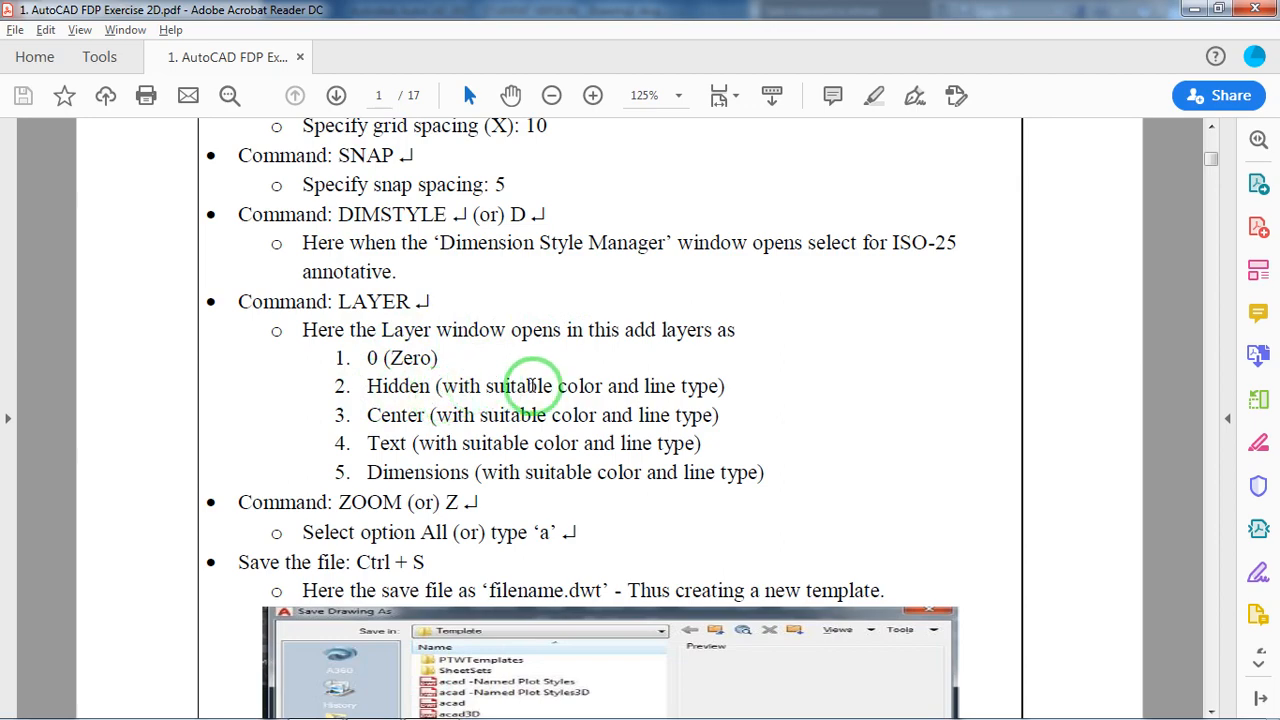
key(alt+Tab)
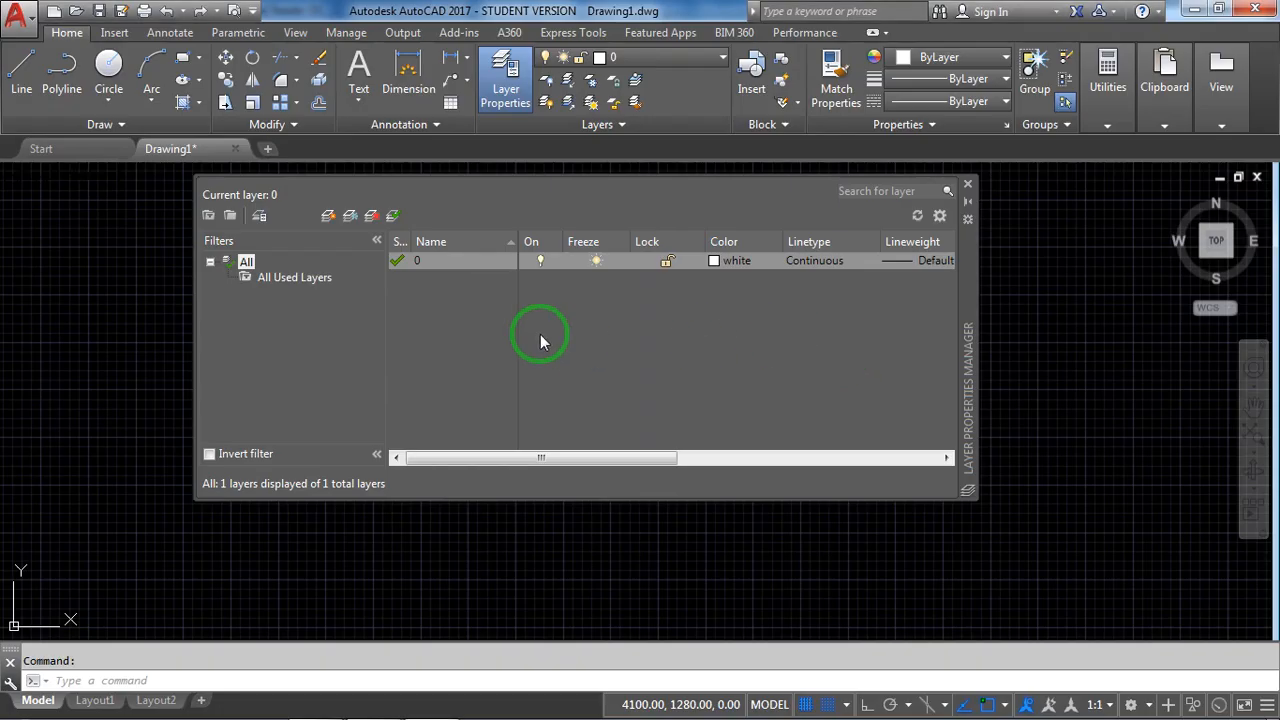
right_click(655, 322)
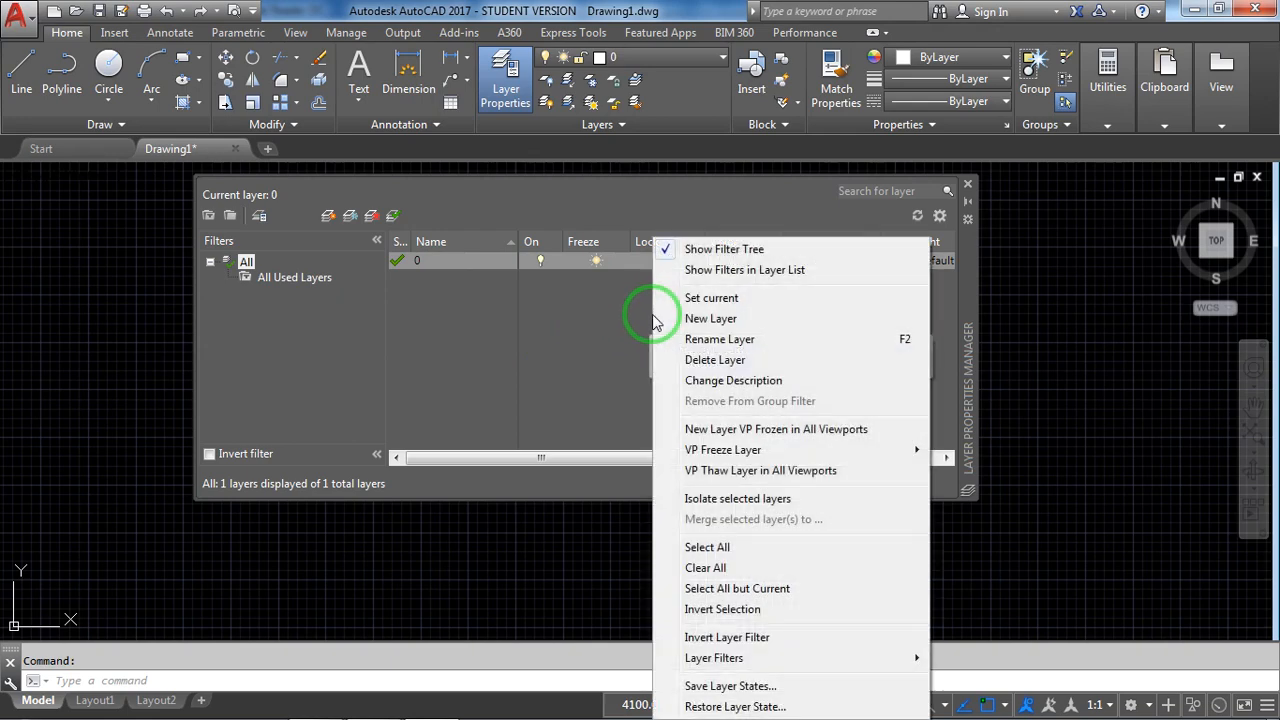
click(709, 320)
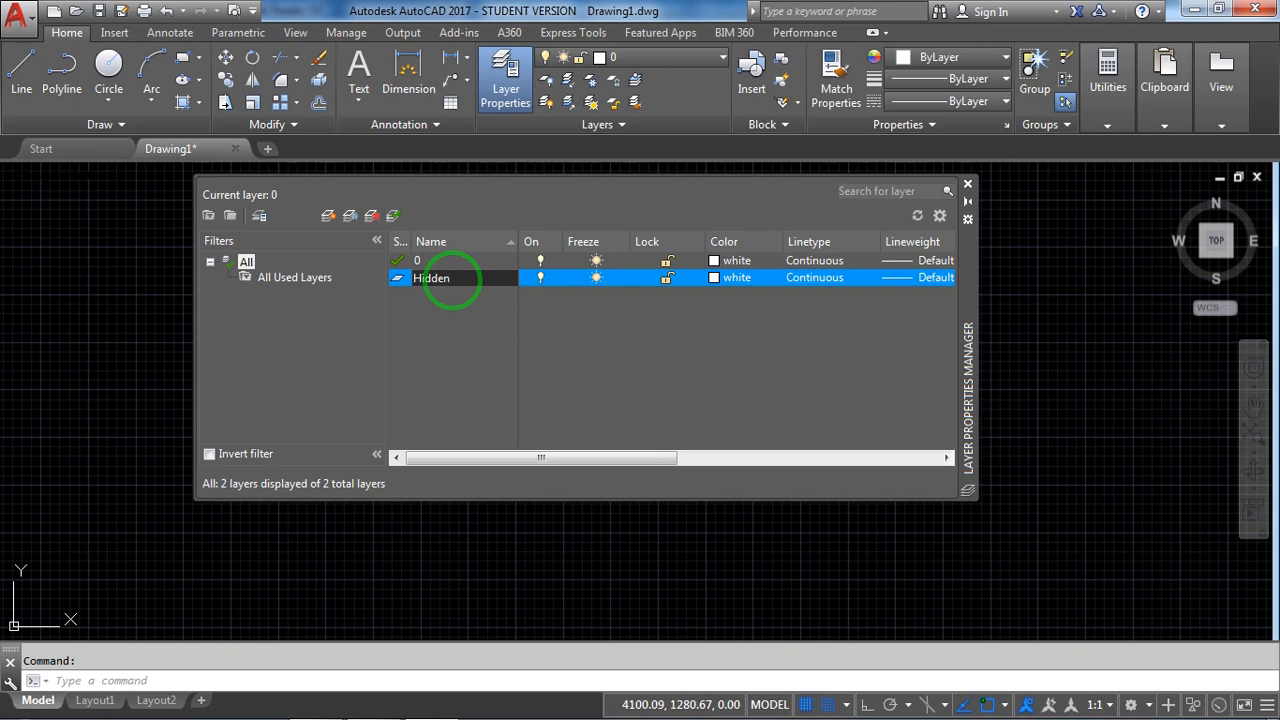
double_click(452, 281)
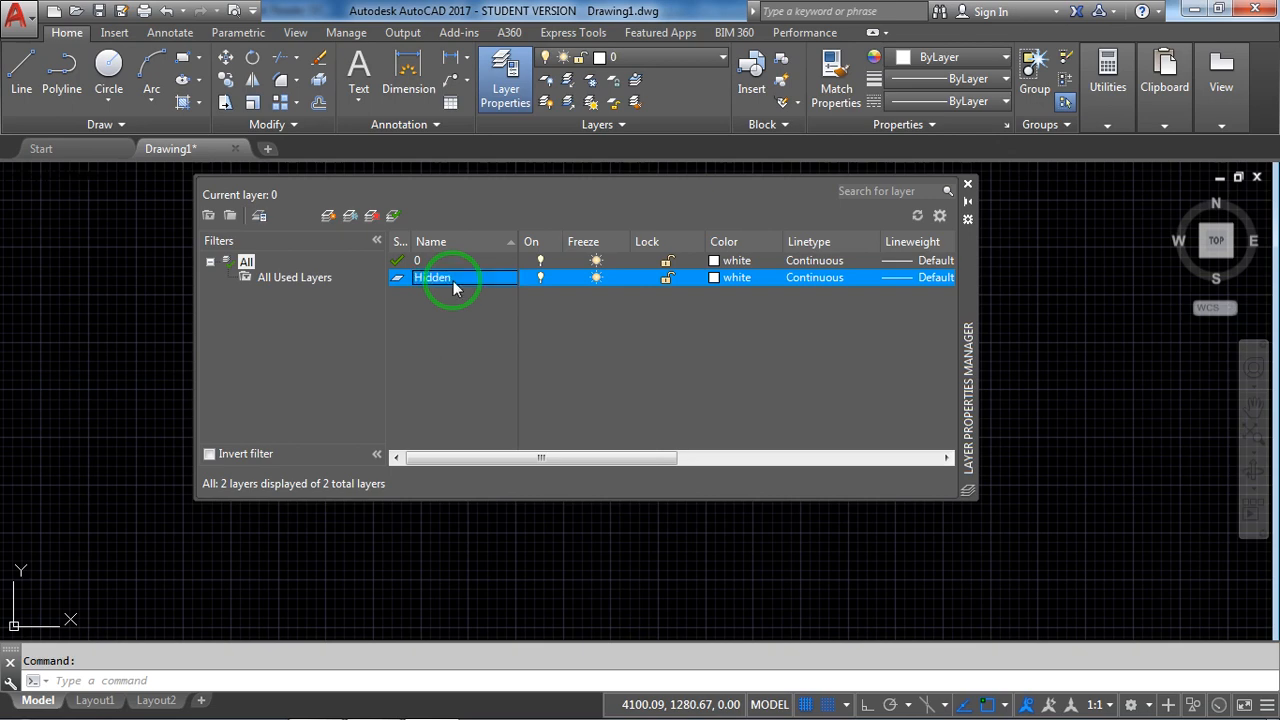
Step: Check the Hidden layer's requirements in the exercise PDF, then set that layer's color to index color 8 in AutoCAD
key(alt+Tab)
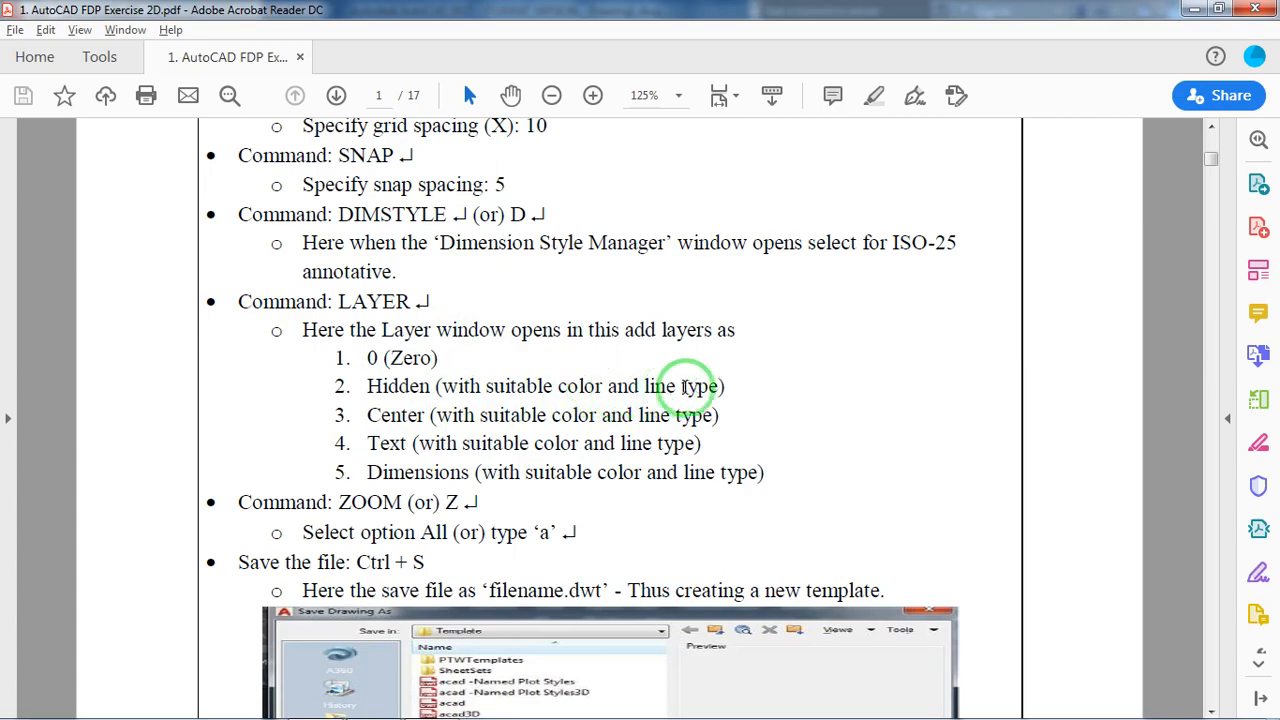
key(alt+Tab)
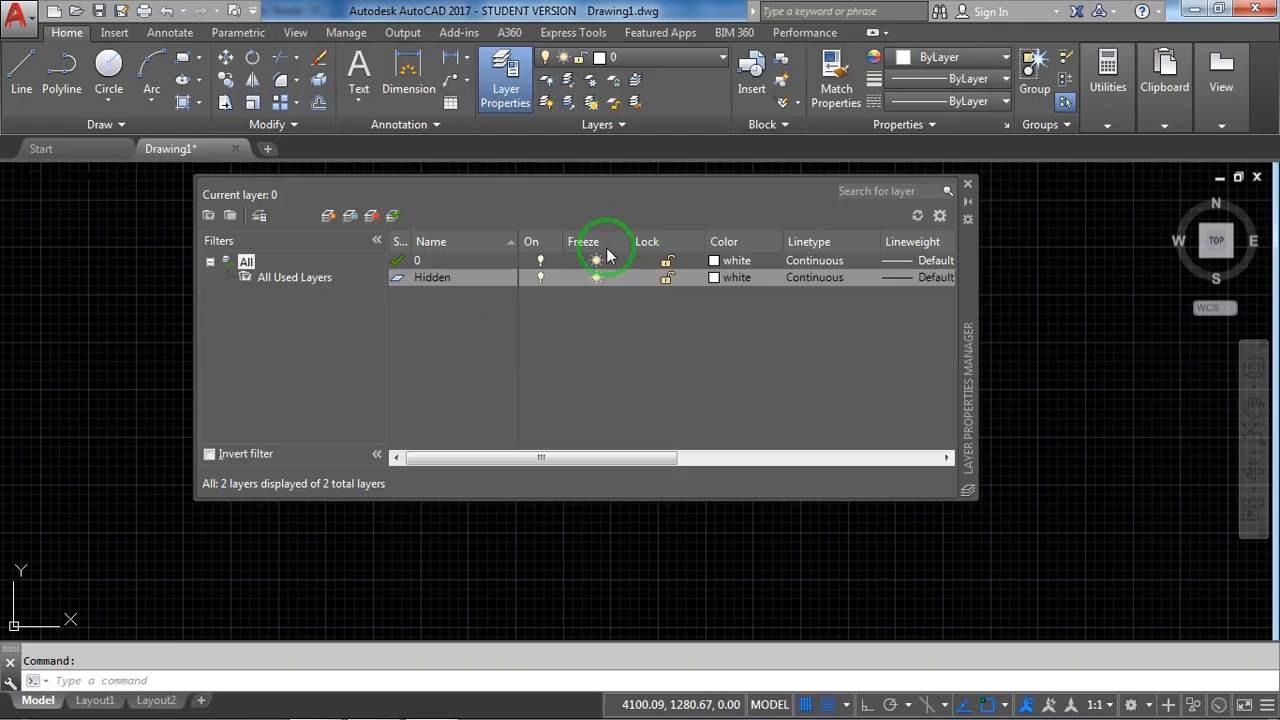
click(735, 278)
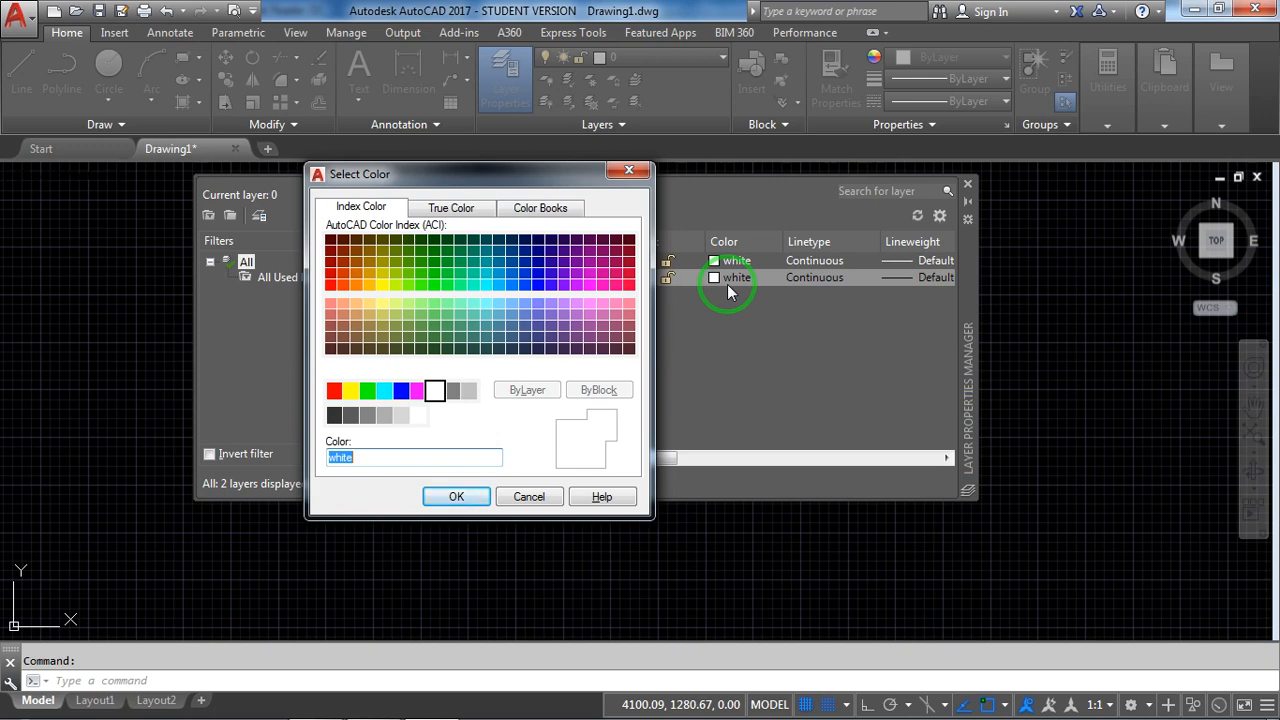
click(452, 390)
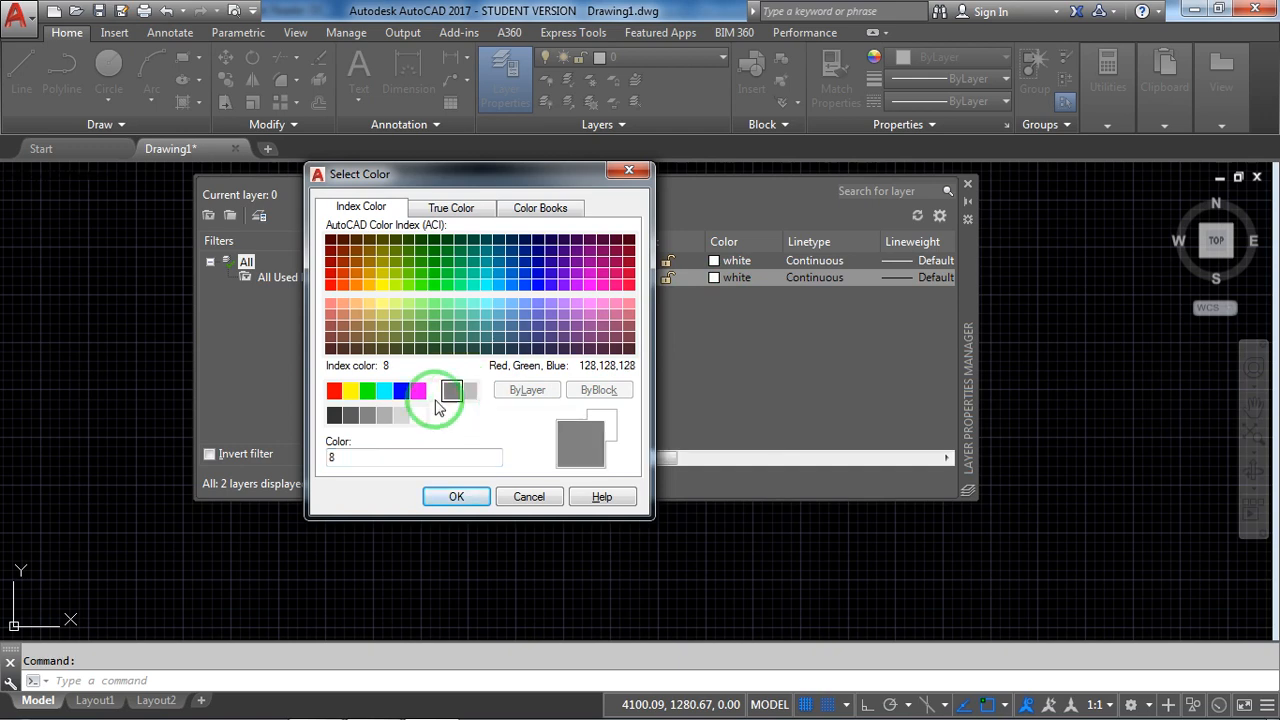
click(452, 497)
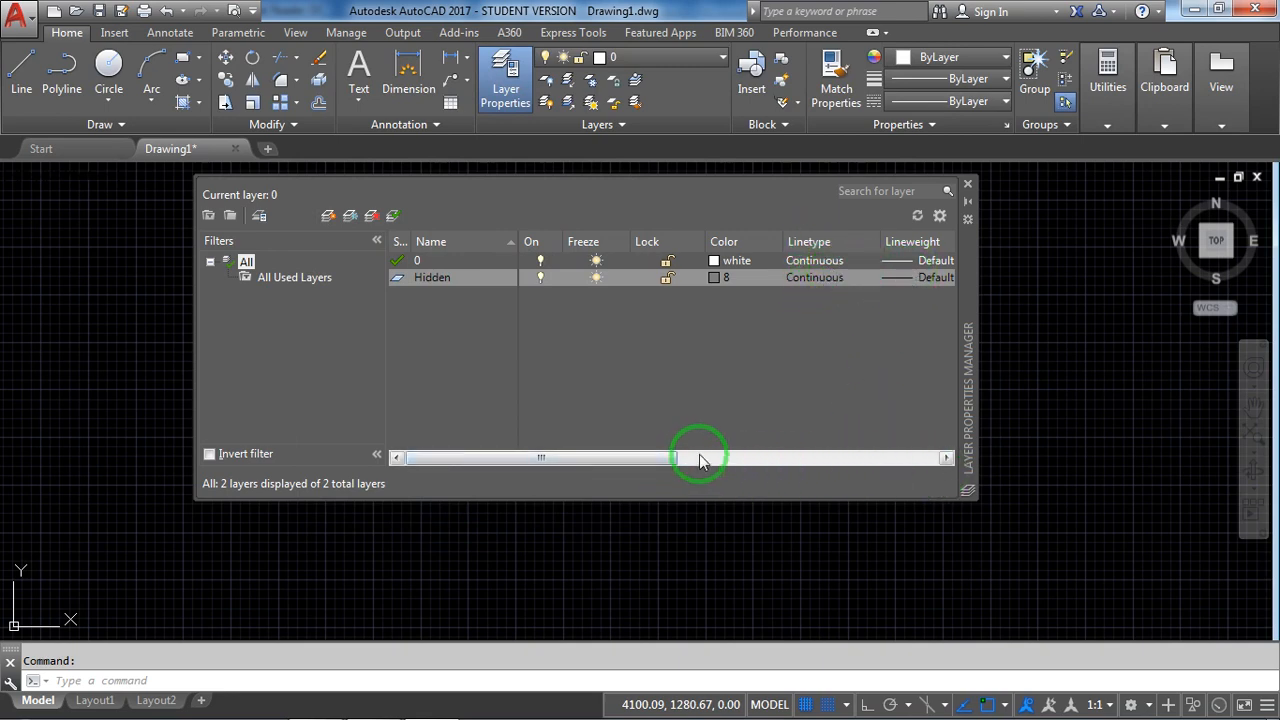
Step: Load the ACAD_ISO02W100 ISO dash linetype from acadiso.lin and assign it to the Hidden layer
drag(656, 459, 600, 471)
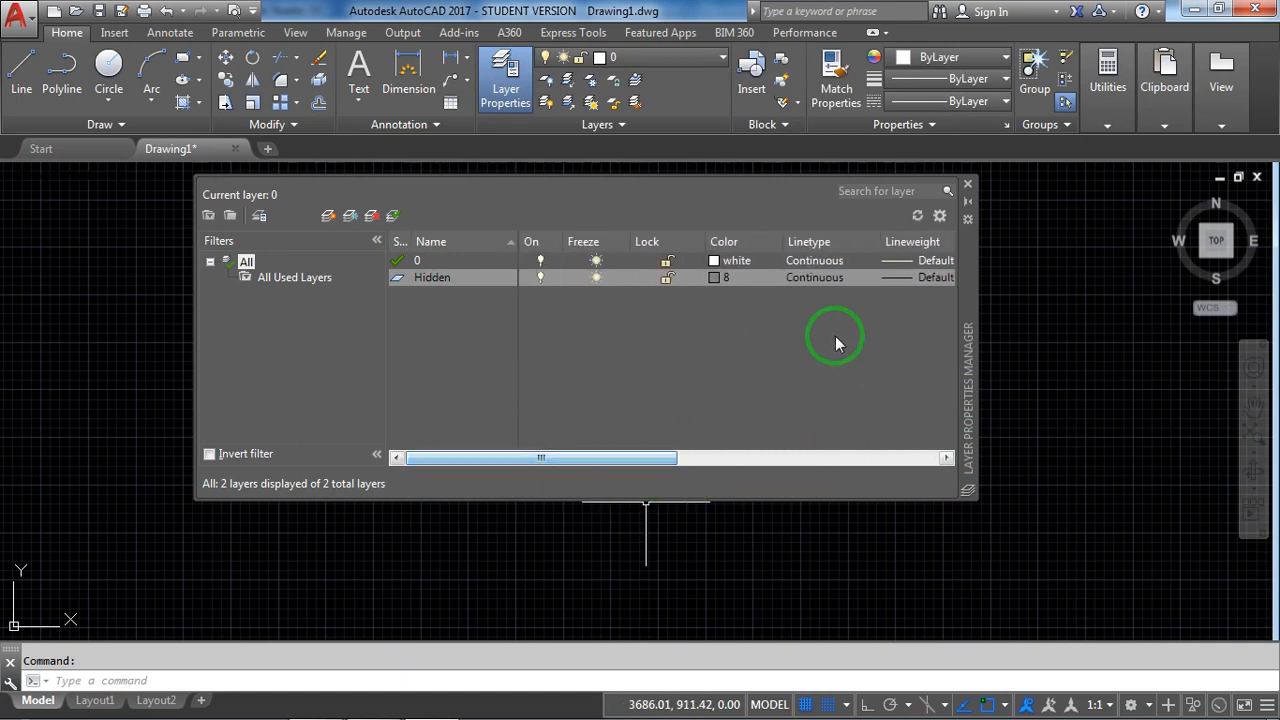
click(807, 279)
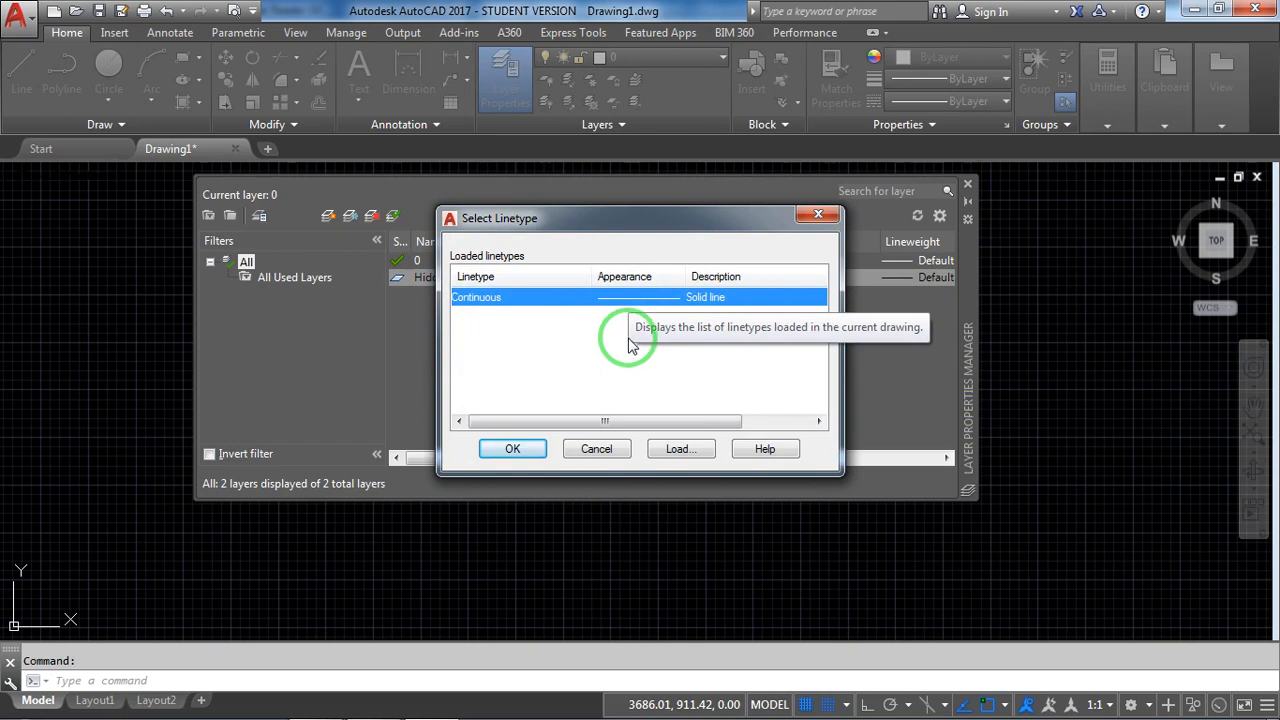
click(676, 452)
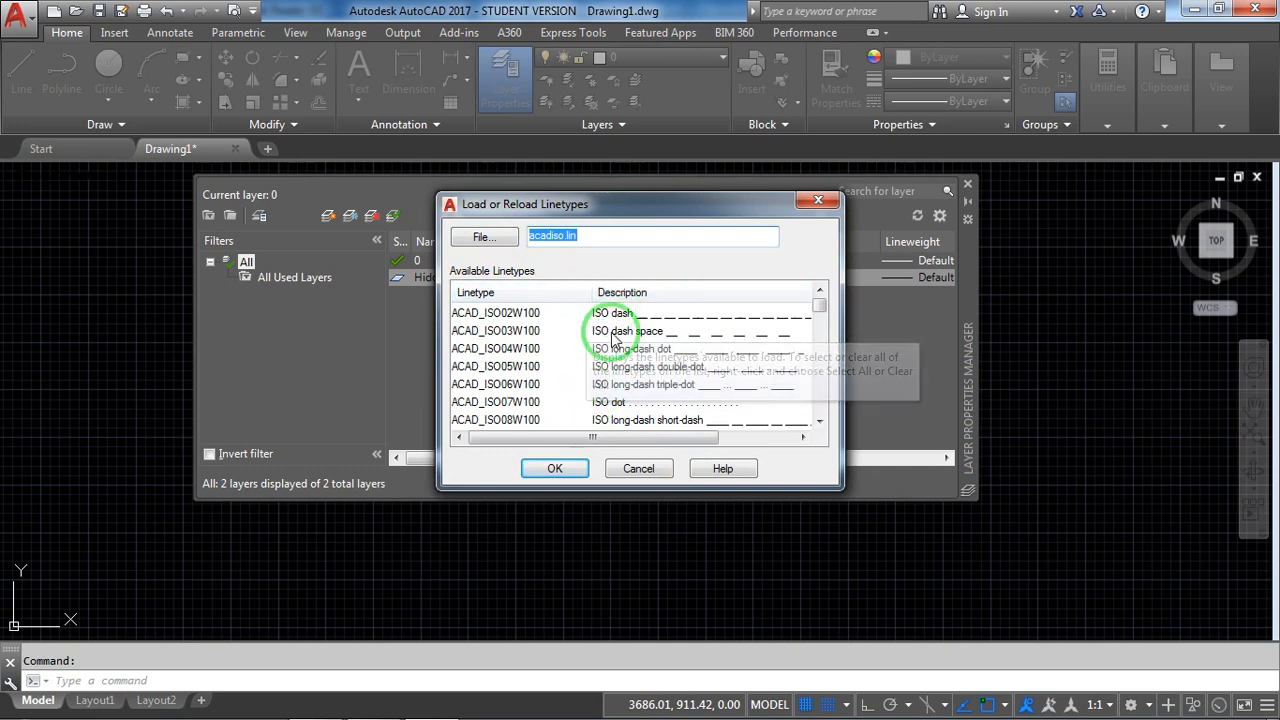
click(819, 421)
drag(819, 325, 817, 285)
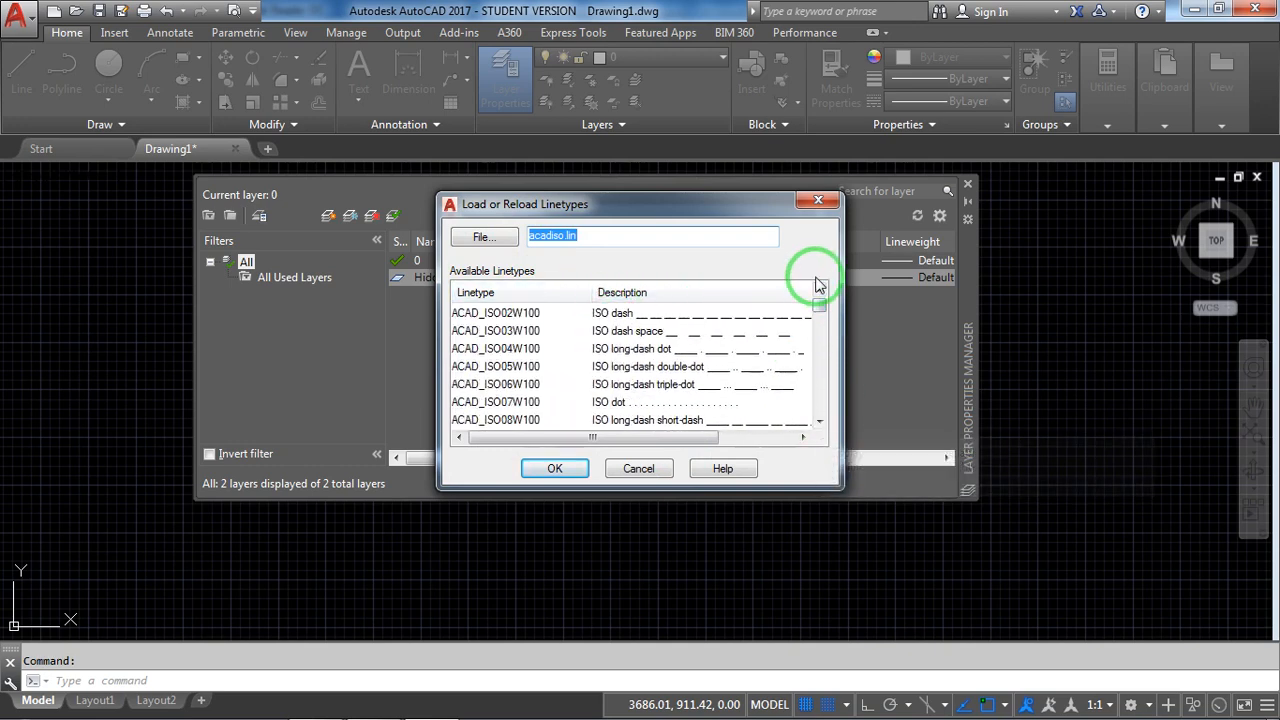
click(614, 316)
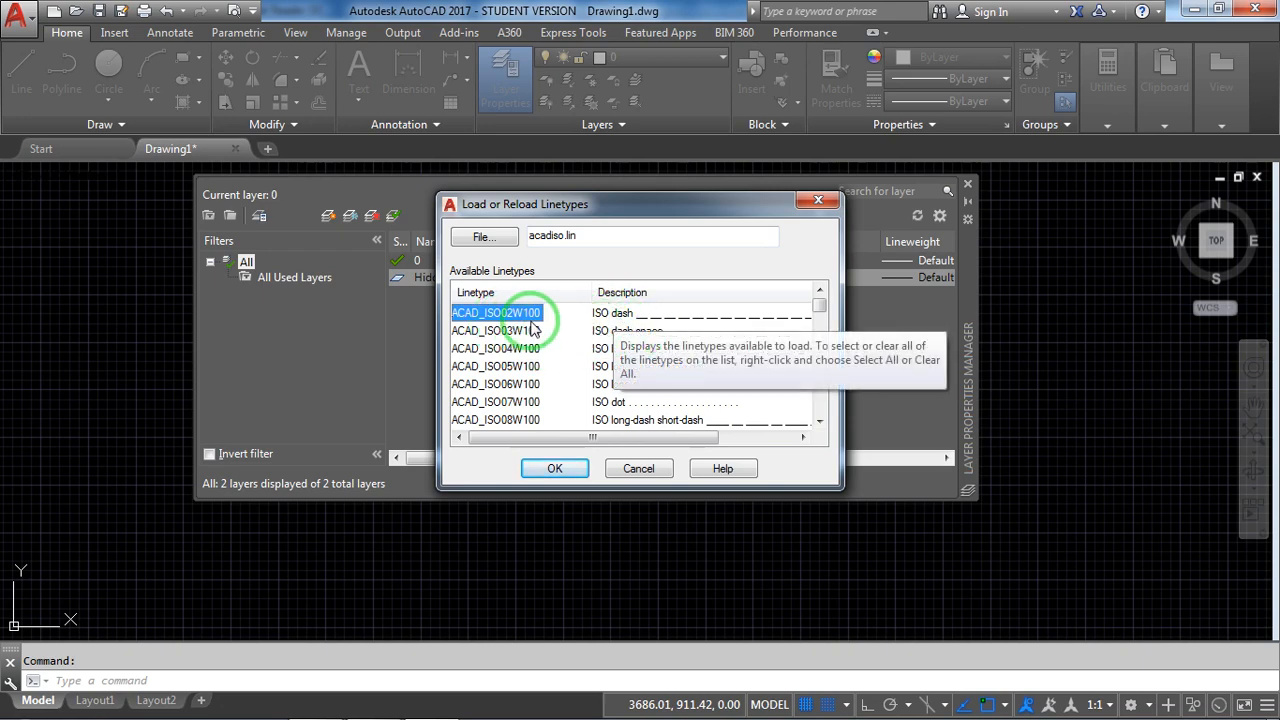
click(556, 469)
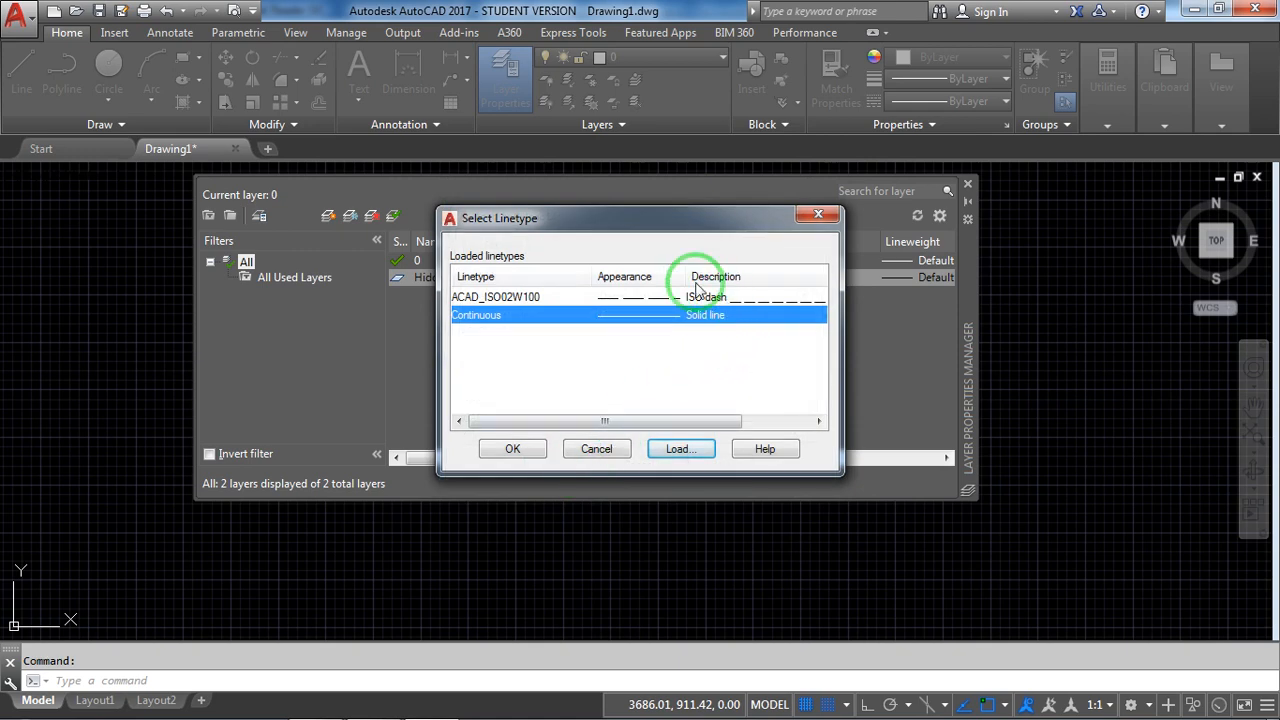
click(524, 300)
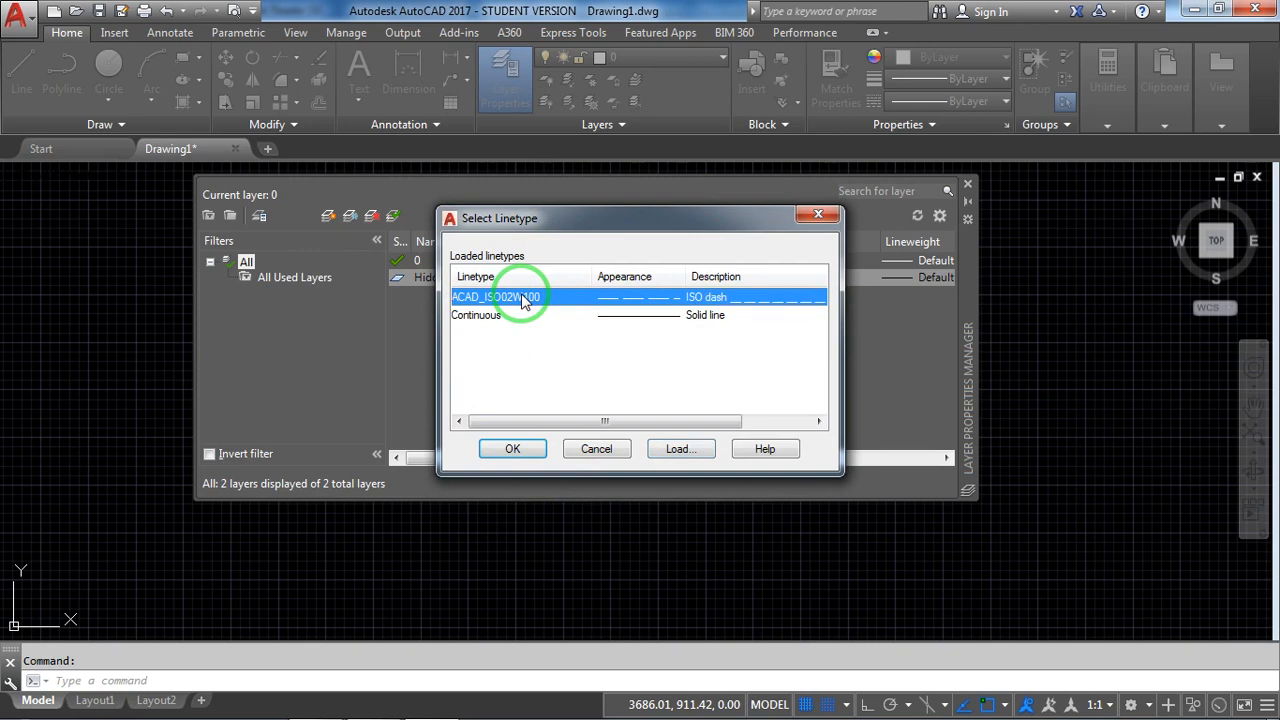
click(510, 449)
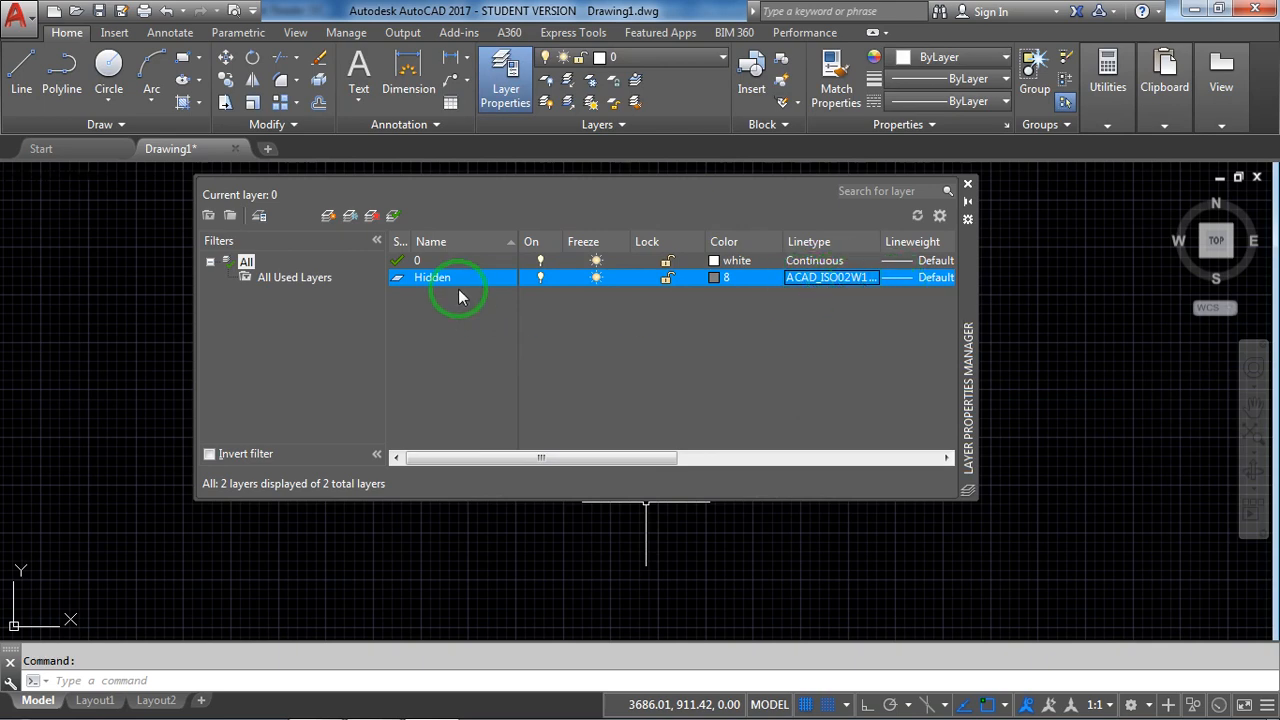
Step: Check the next required layer in the exercise PDF, then create a new layer named Center in AutoCAD
key(alt+Tab)
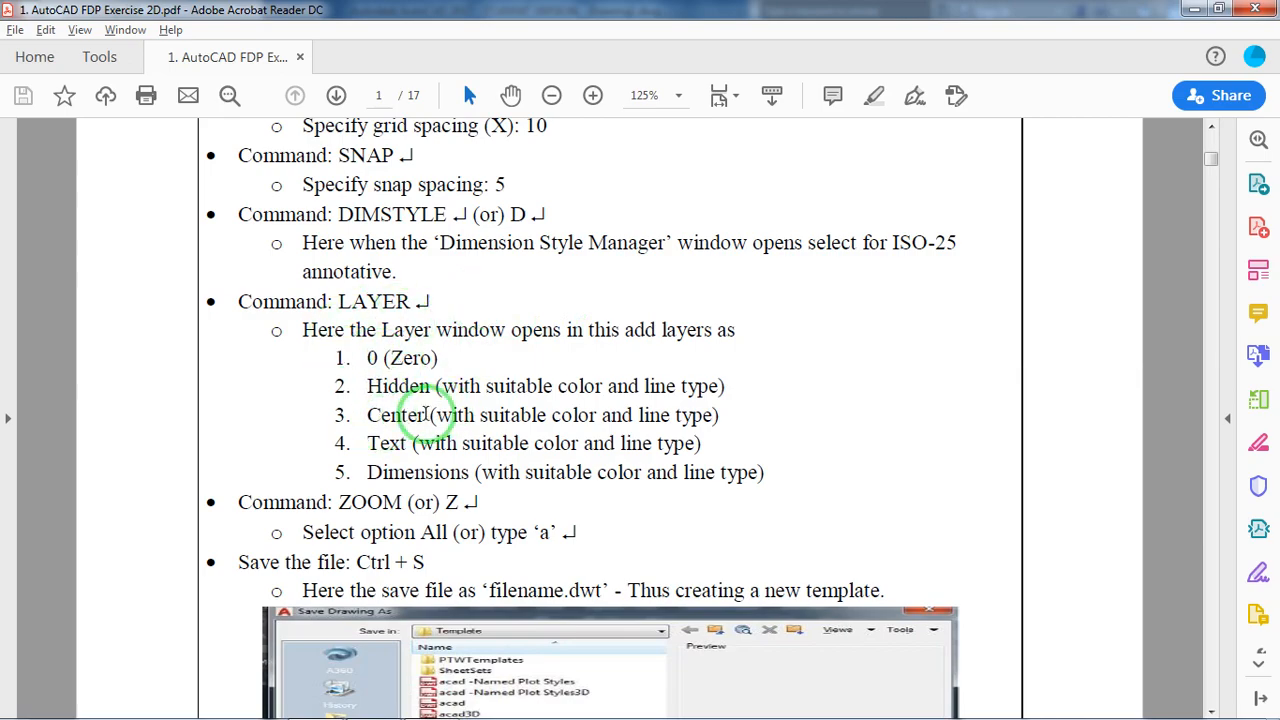
key(alt+Tab)
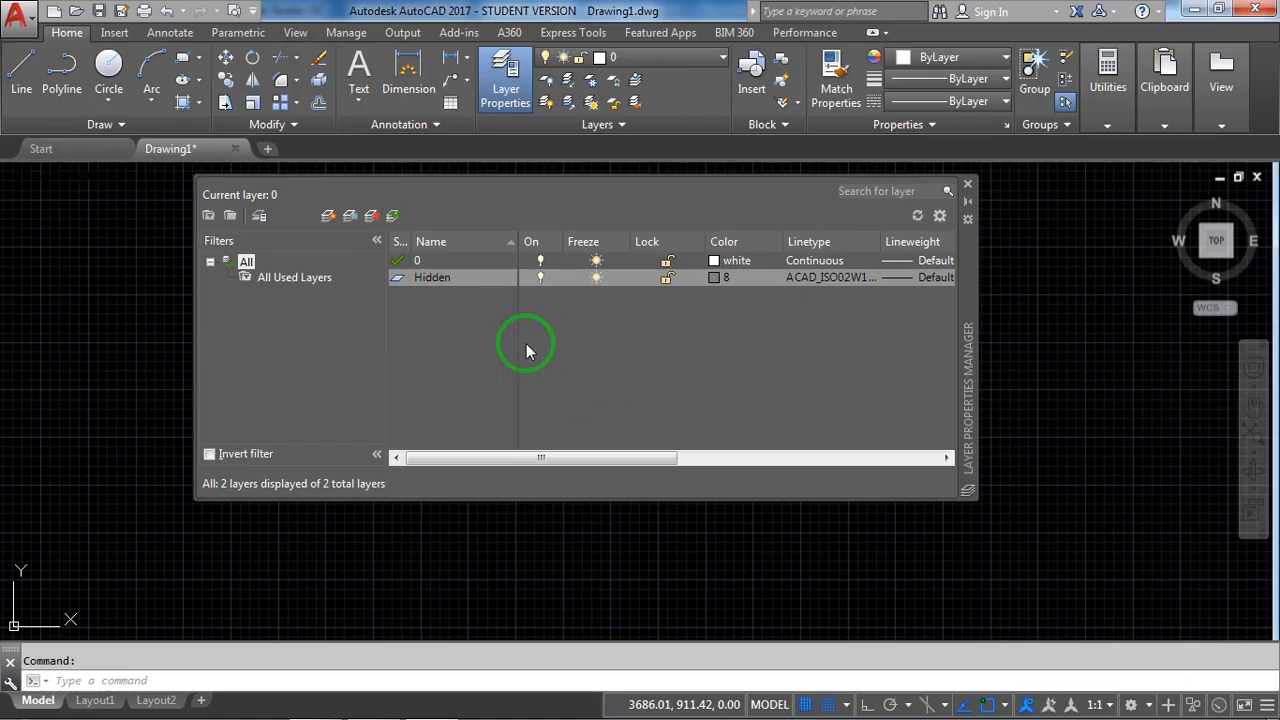
right_click(607, 340)
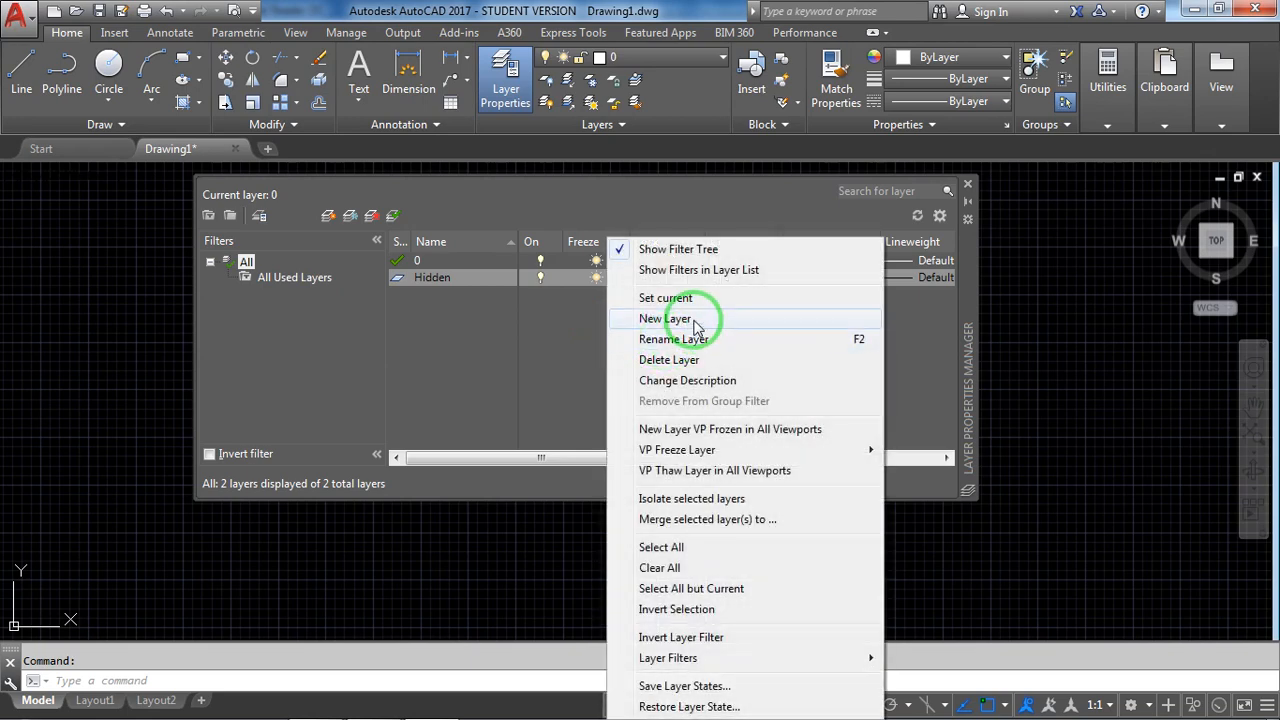
click(687, 320)
text(Center)
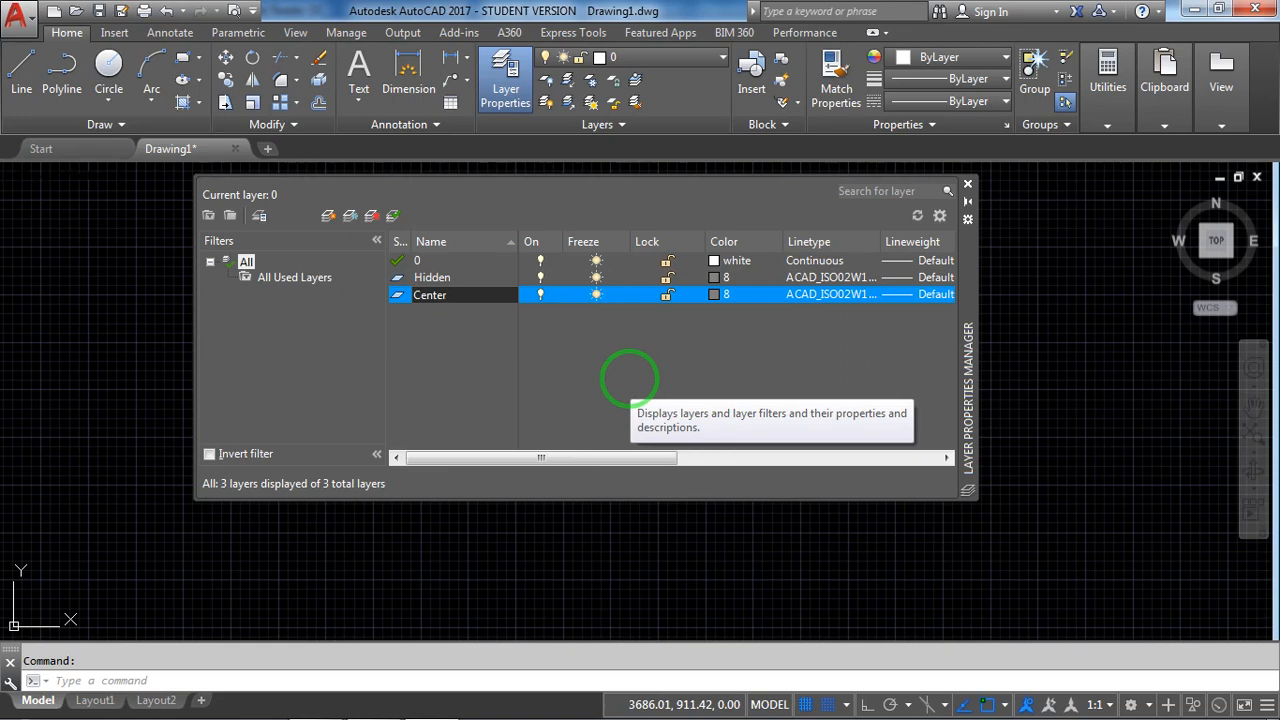
key(Return)
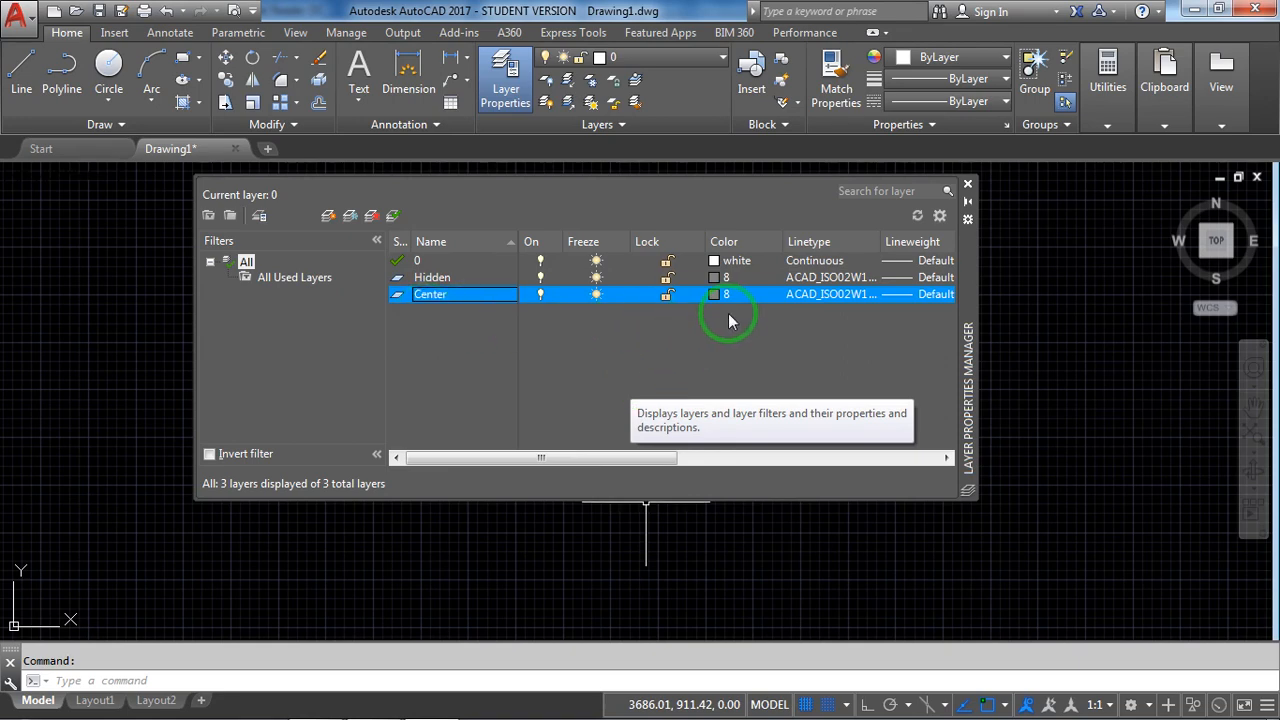
Step: Check the Center layer's requirements in the exercise PDF, then set that layer's color to magenta in AutoCAD
key(alt+Tab)
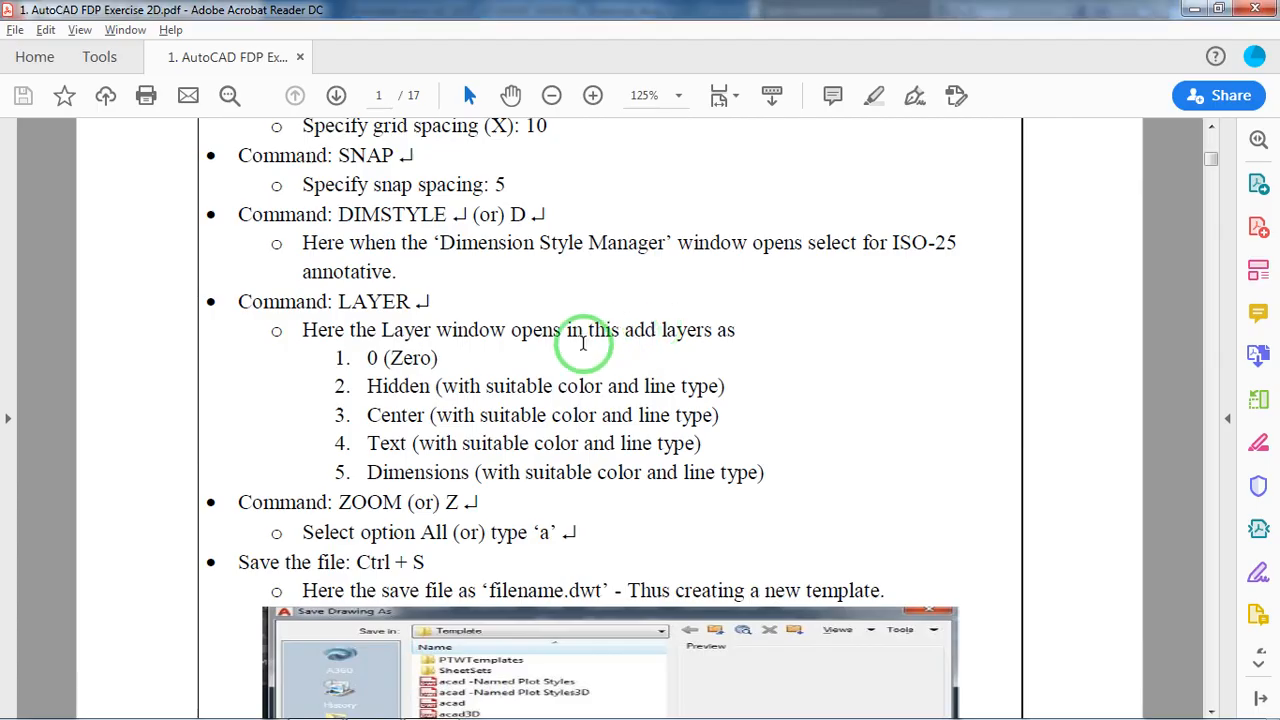
key(alt+Tab)
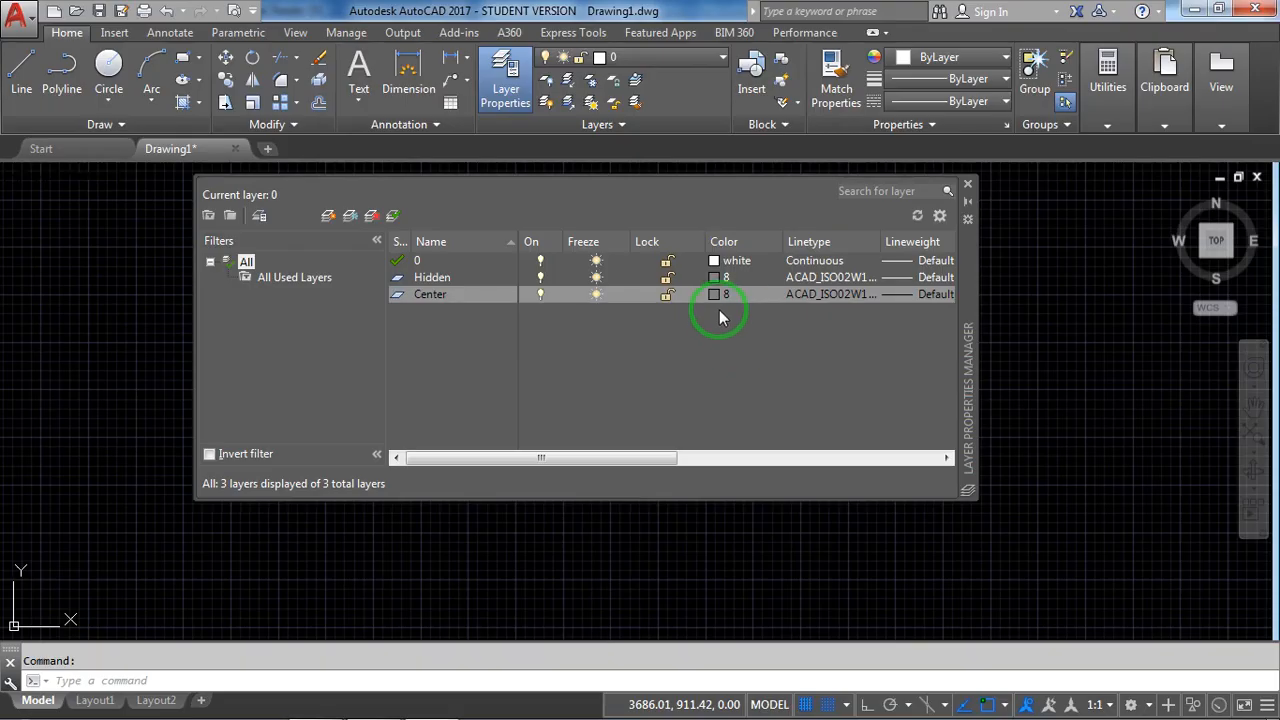
click(729, 293)
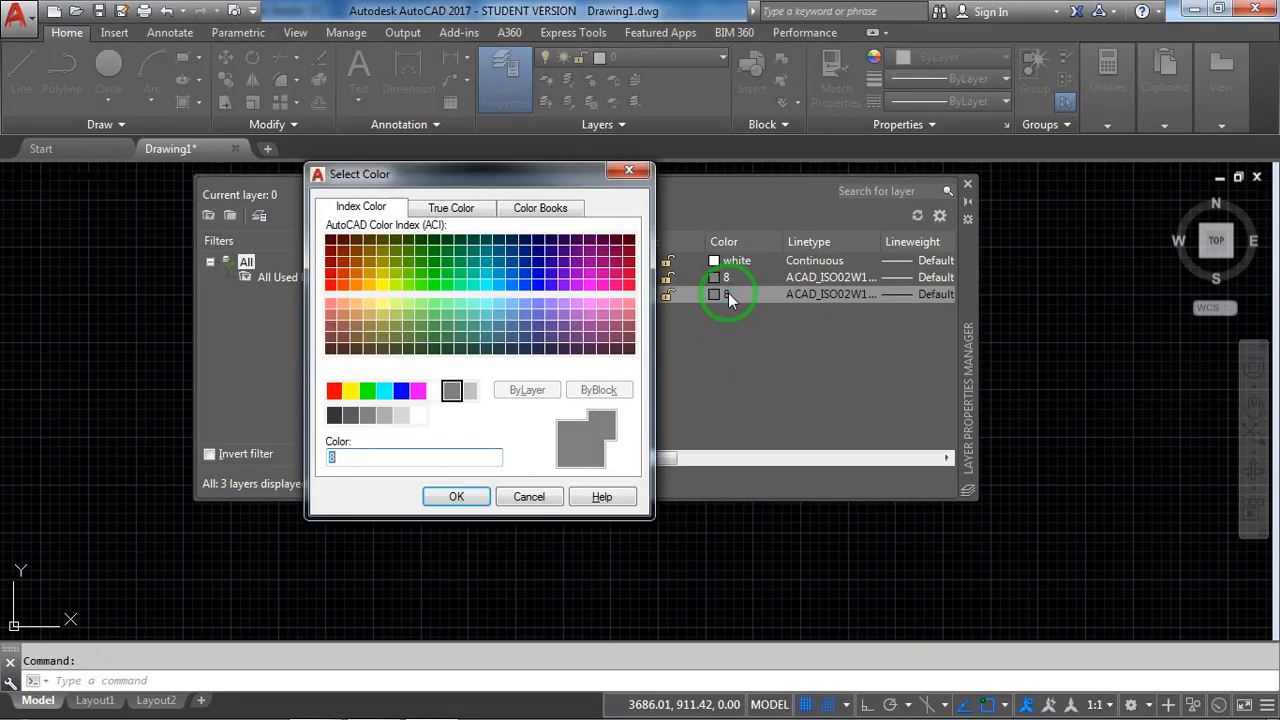
click(418, 391)
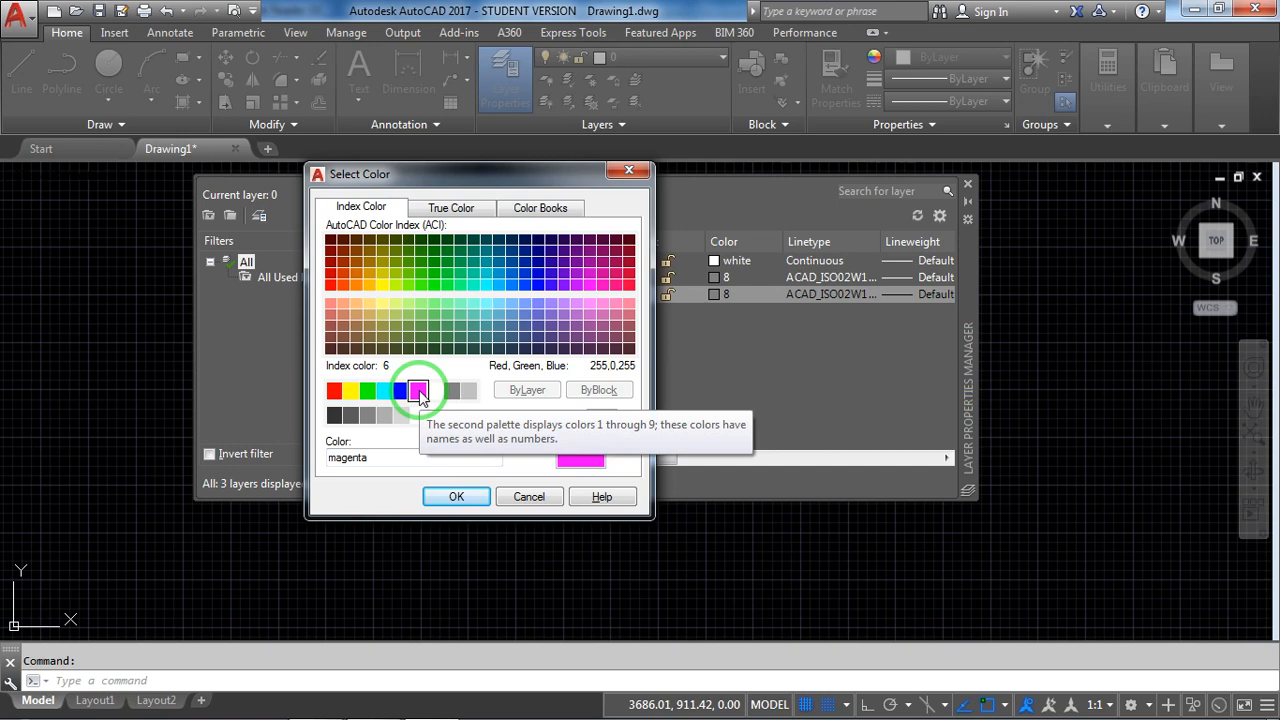
click(457, 497)
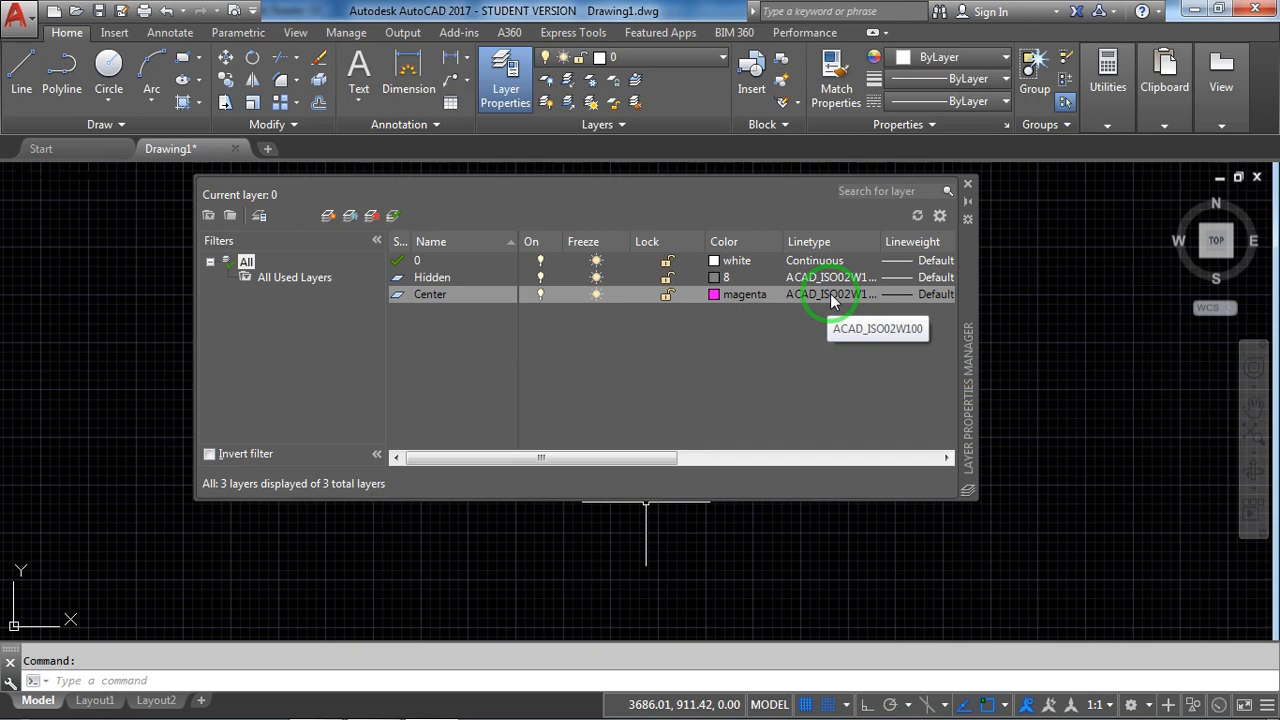
Step: Load the ACAD_ISO04W100 ISO long-dash dot linetype from acadiso.lin and assign it to the Center layer
click(831, 296)
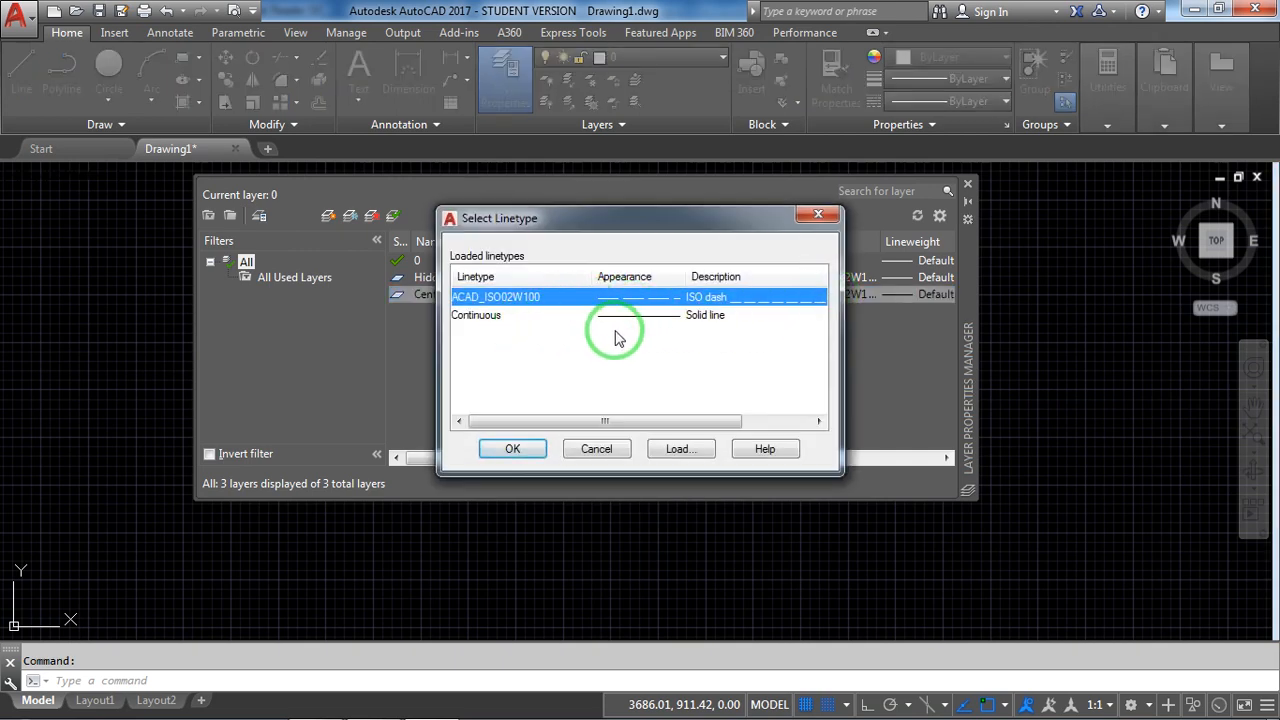
click(680, 452)
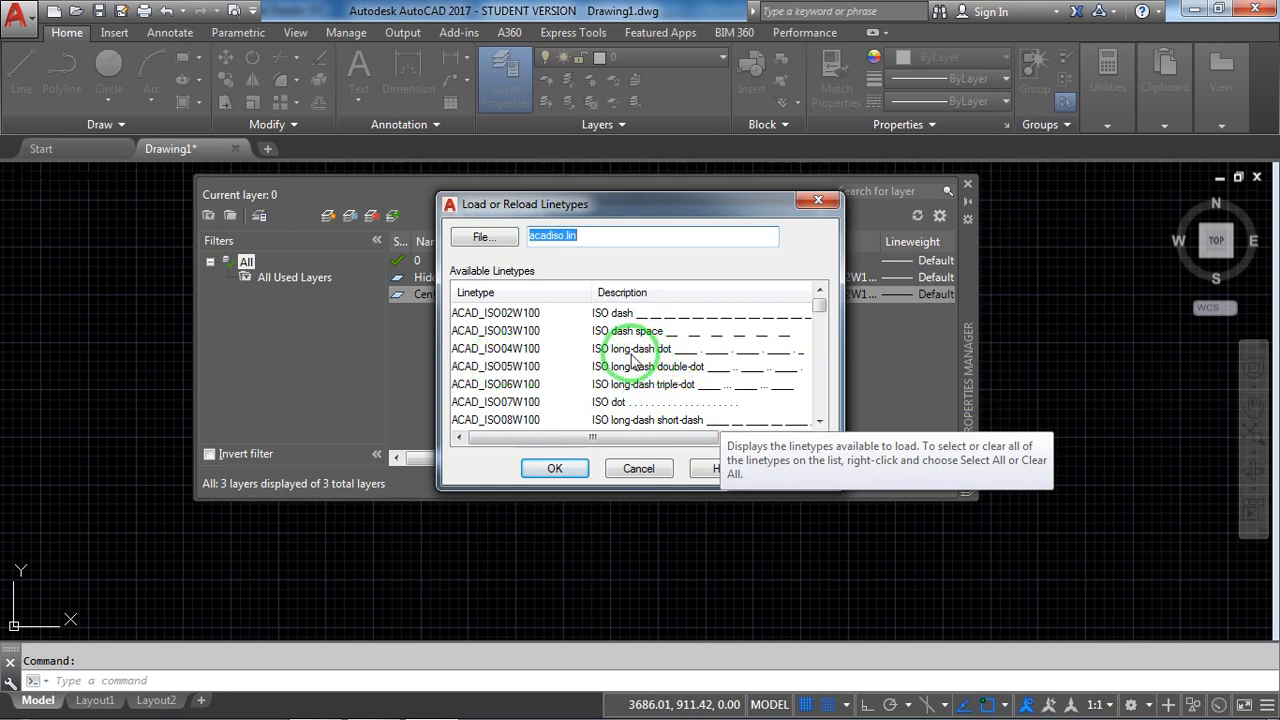
click(533, 350)
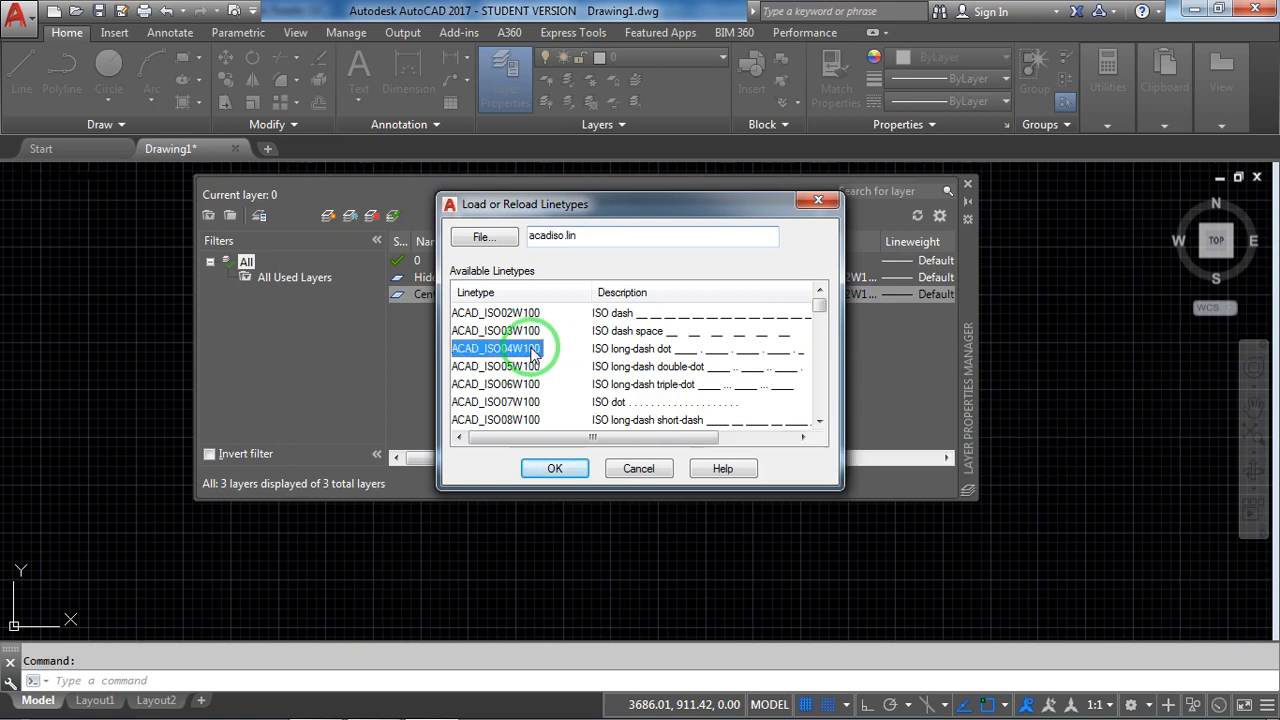
click(556, 470)
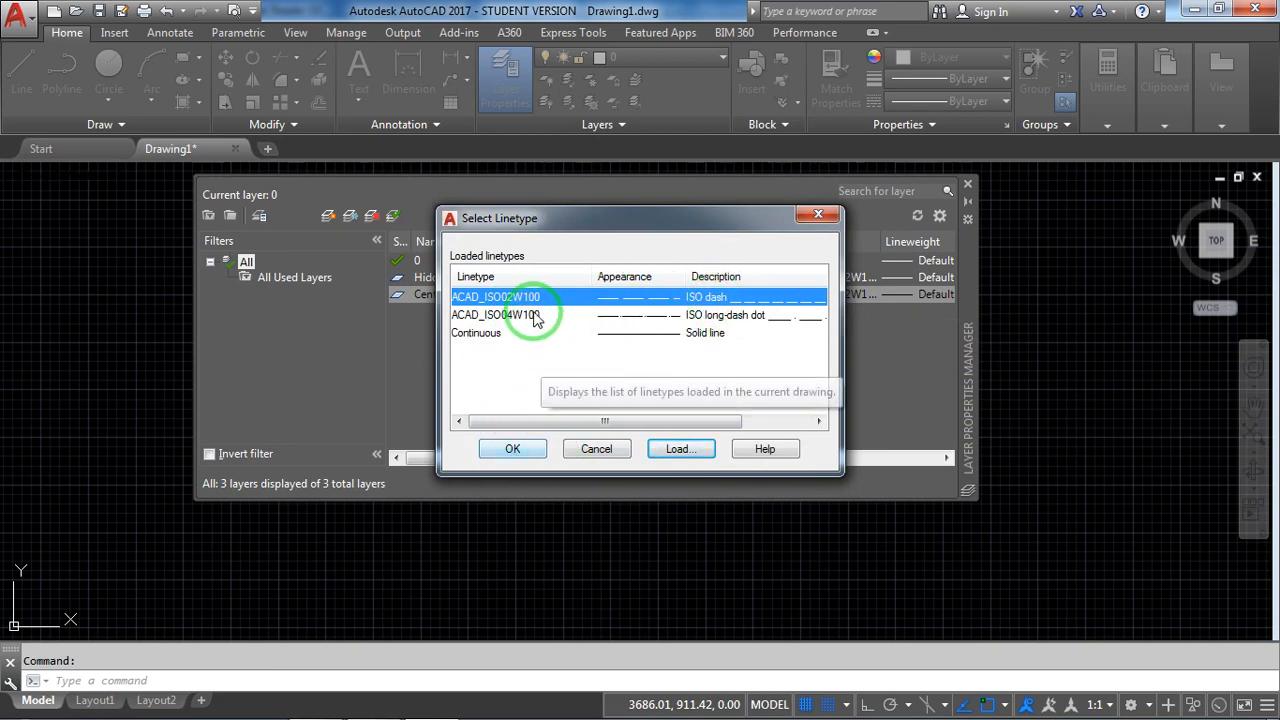
click(530, 316)
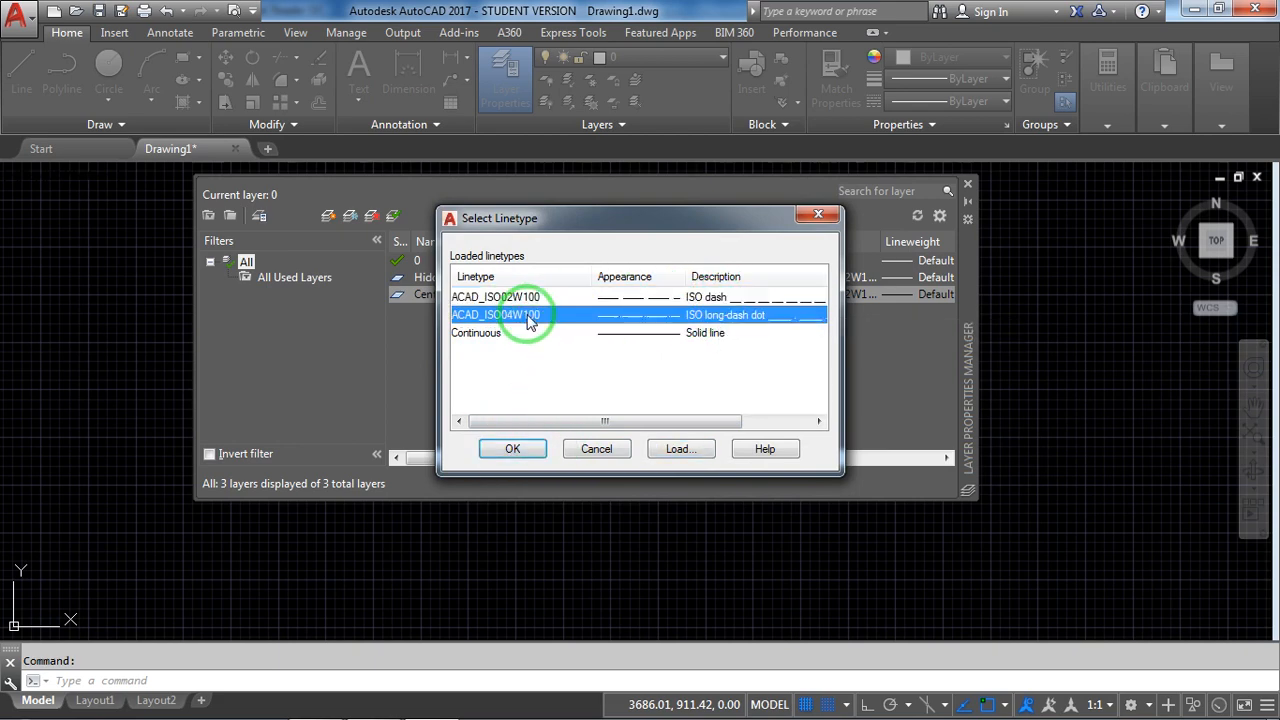
click(514, 449)
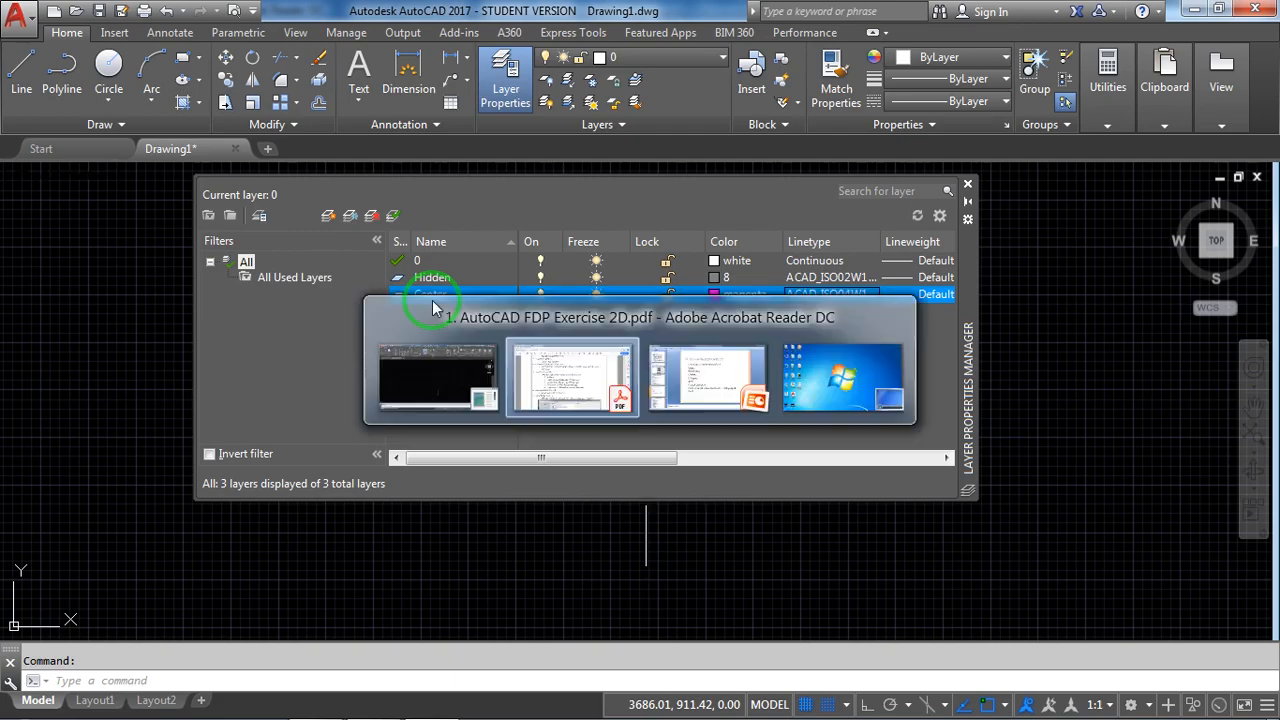
Step: Check the next required layer in the exercise PDF, then create a new layer named Text in AutoCAD
key(alt+Tab)
drag(369, 444, 415, 450)
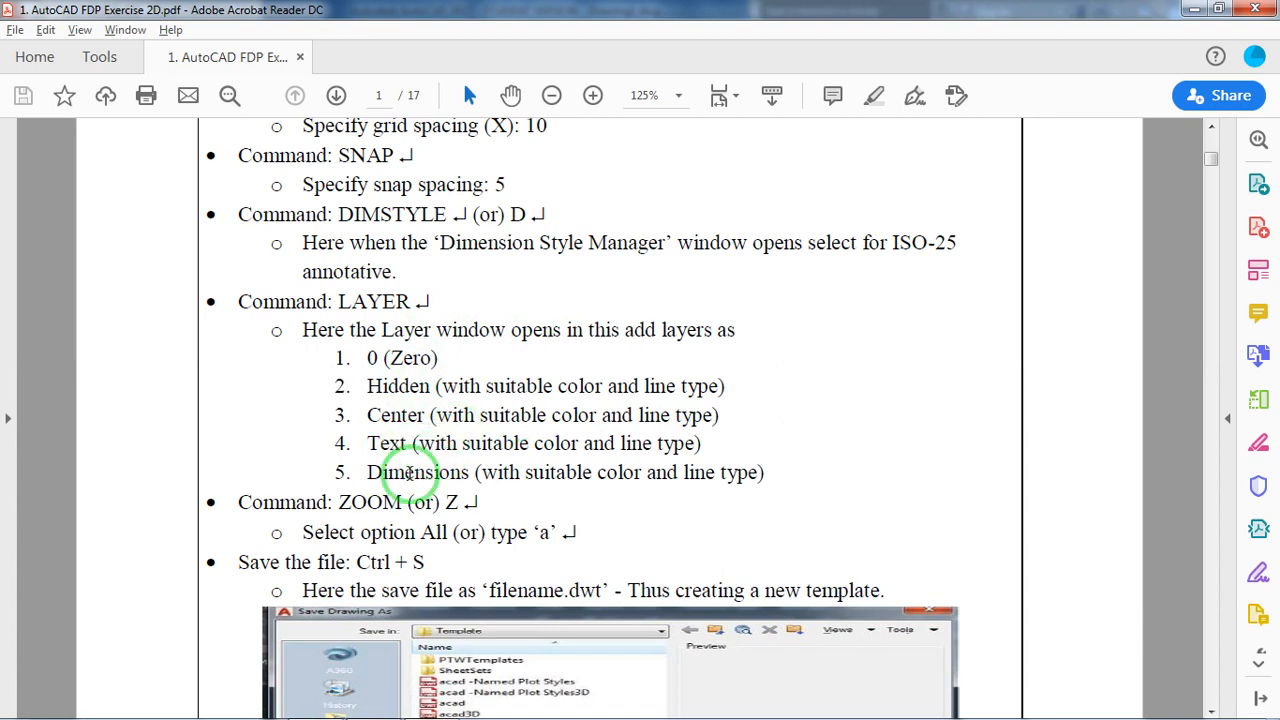
key(alt+Tab)
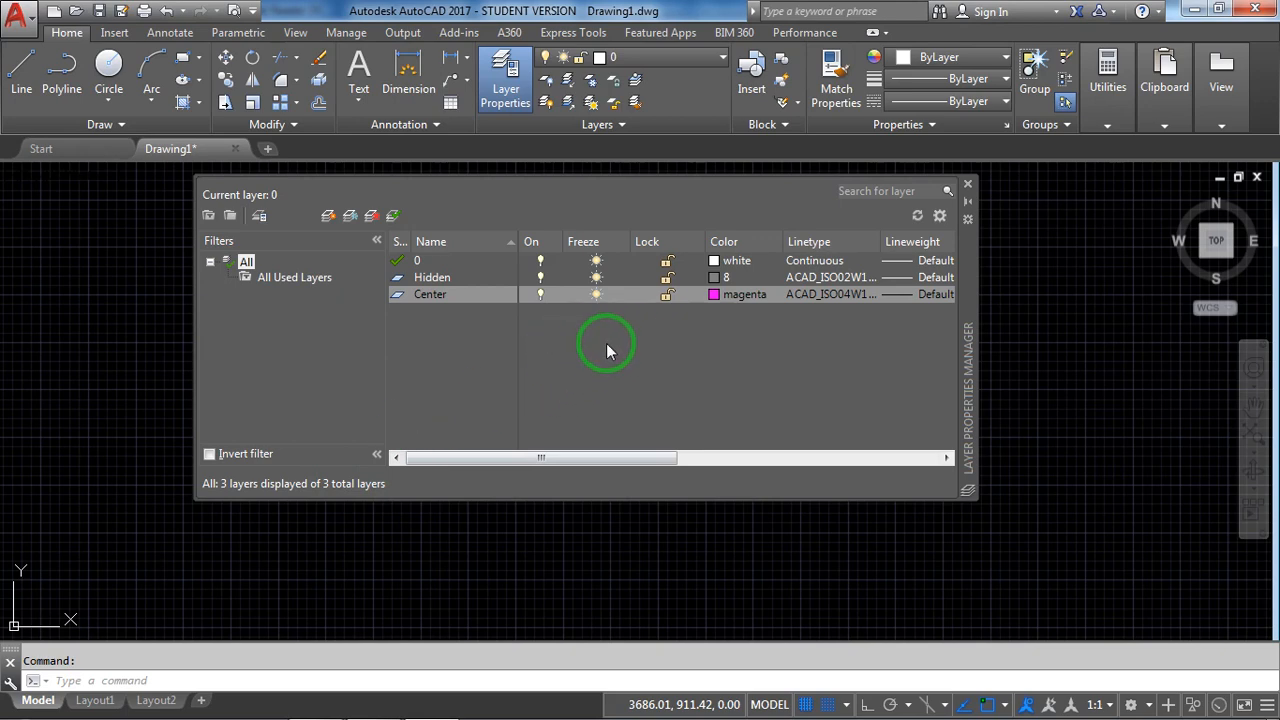
right_click(606, 346)
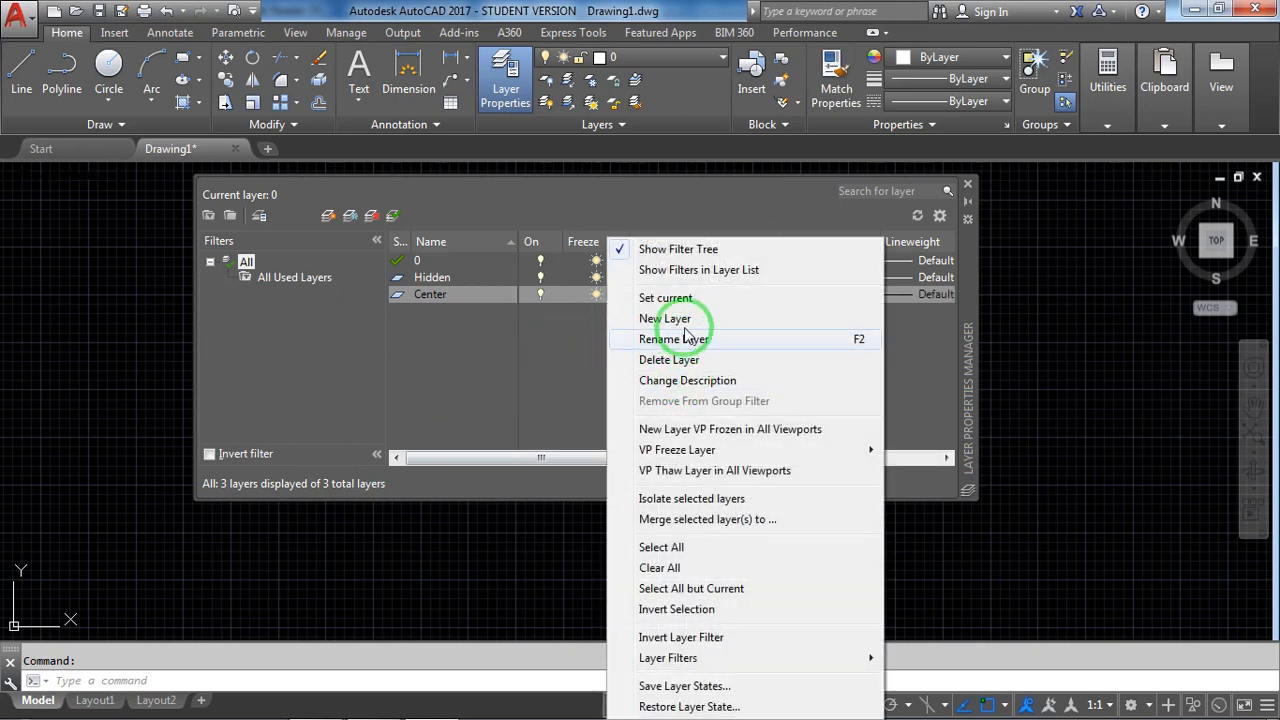
click(685, 204)
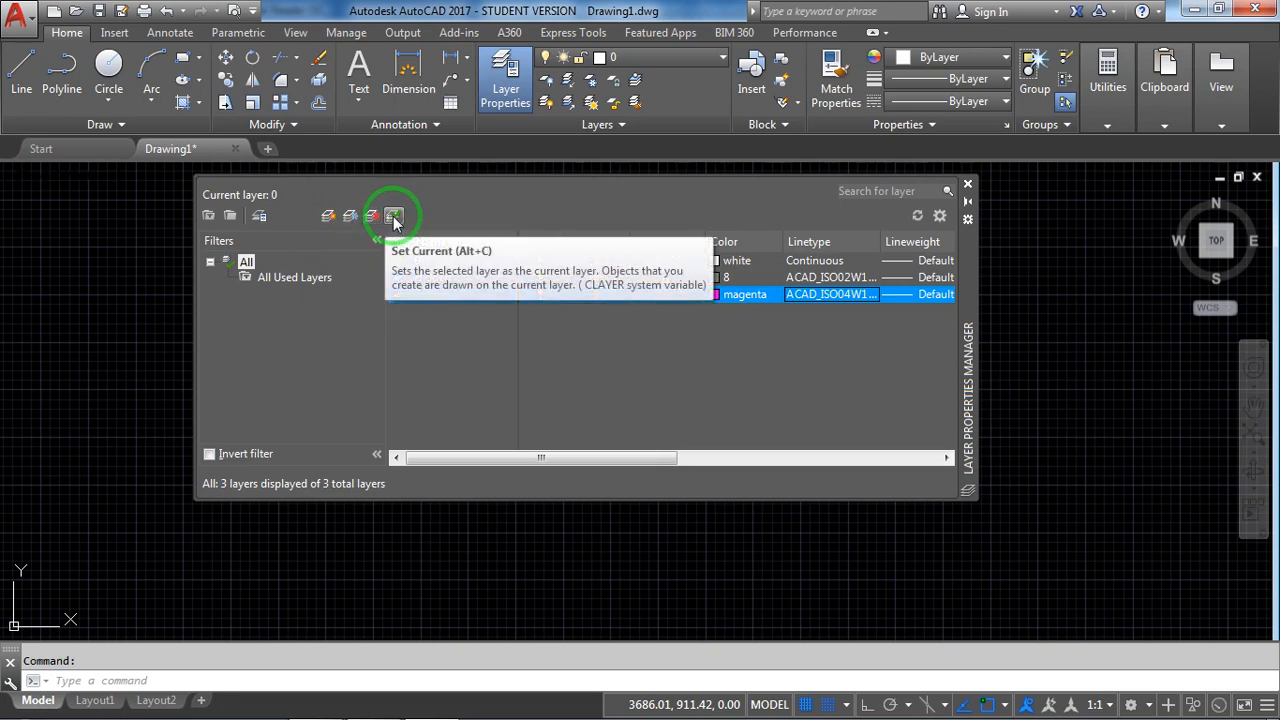
click(328, 217)
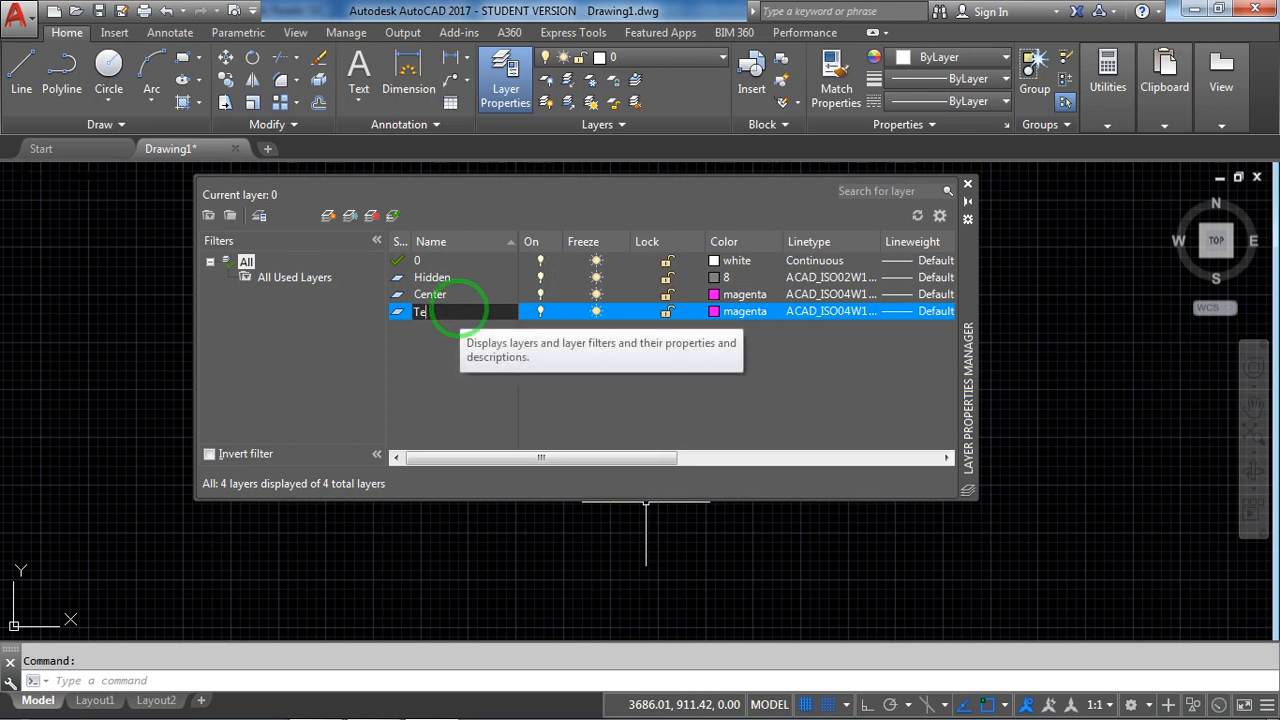
key(Return)
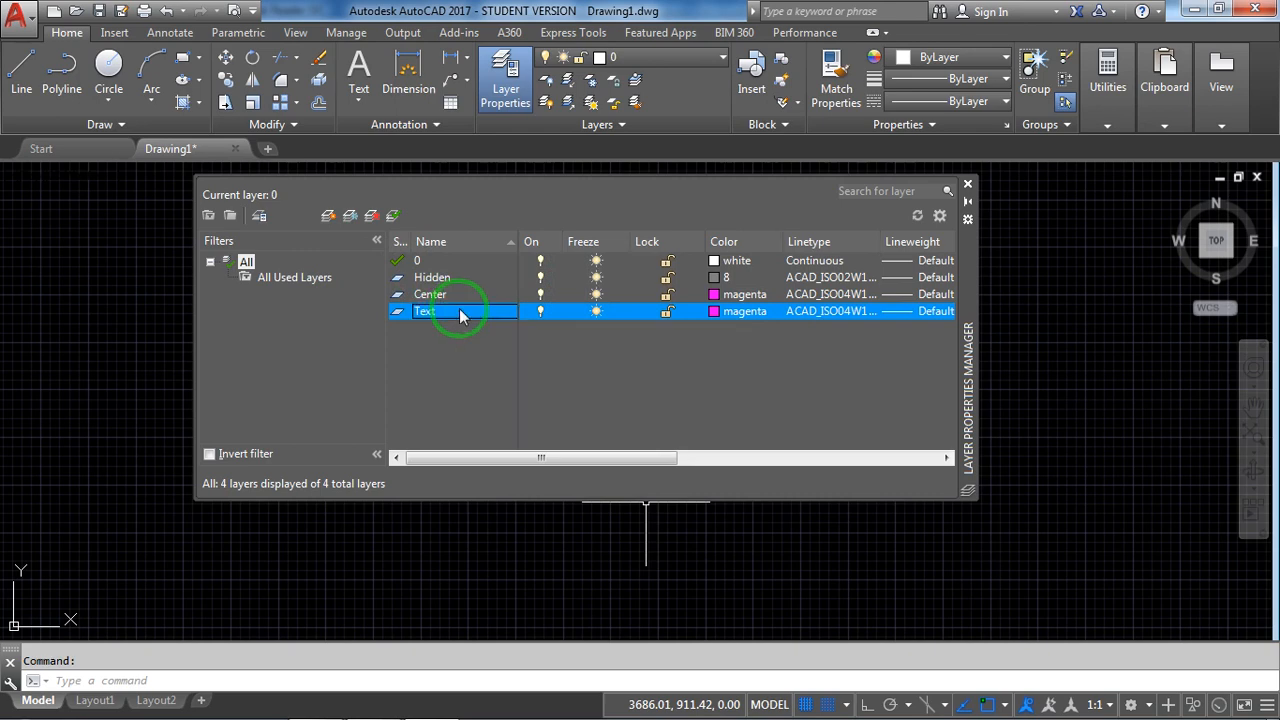
Step: Set the Text layer's color to blue and its linetype to Continuous
click(741, 316)
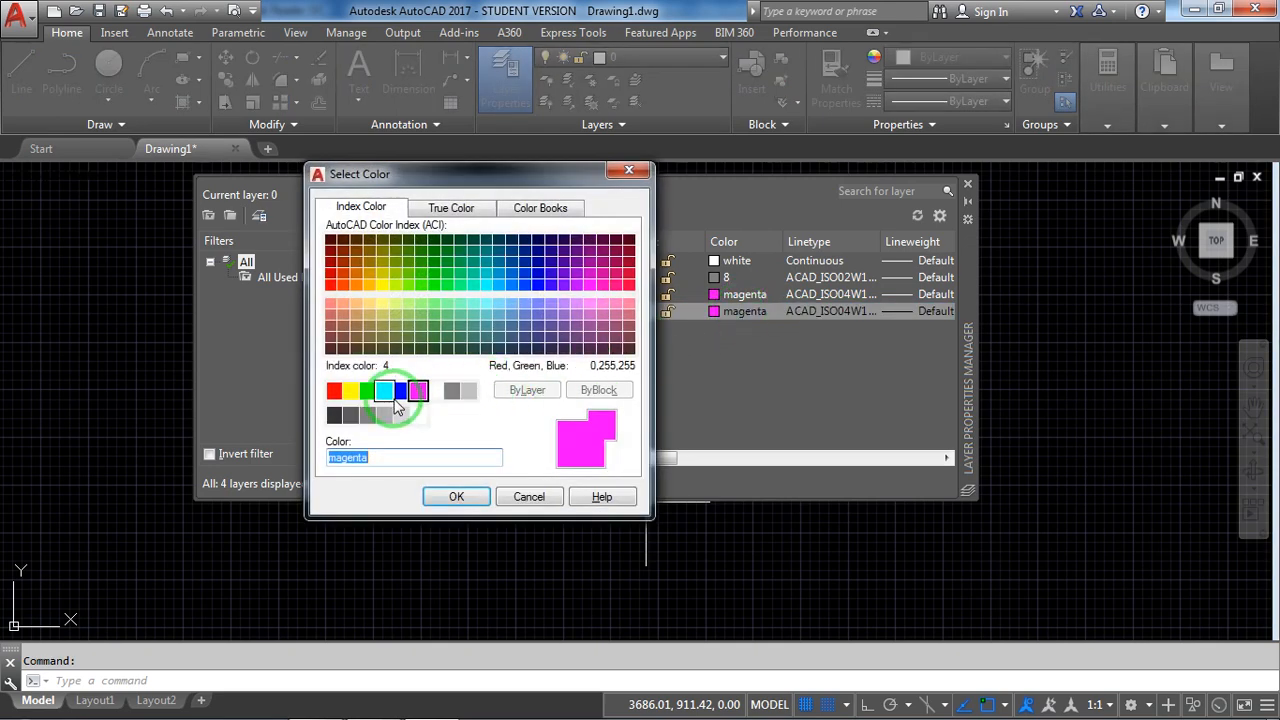
click(402, 392)
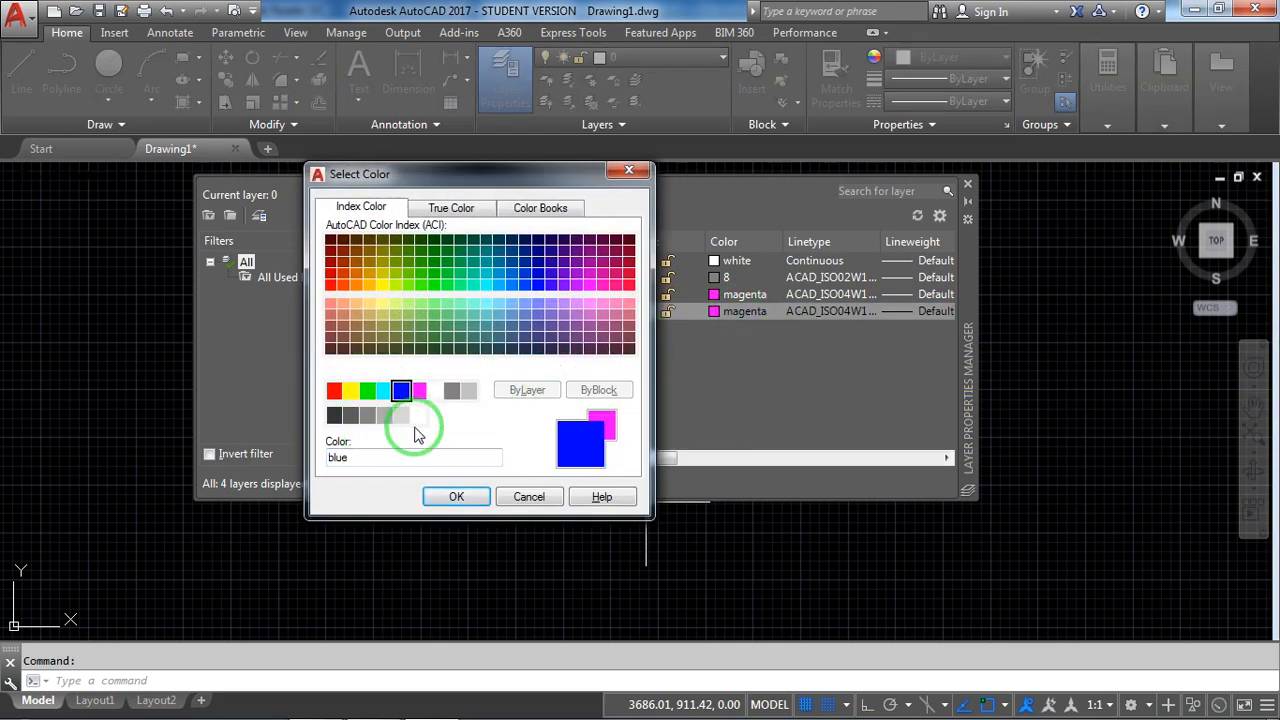
click(456, 498)
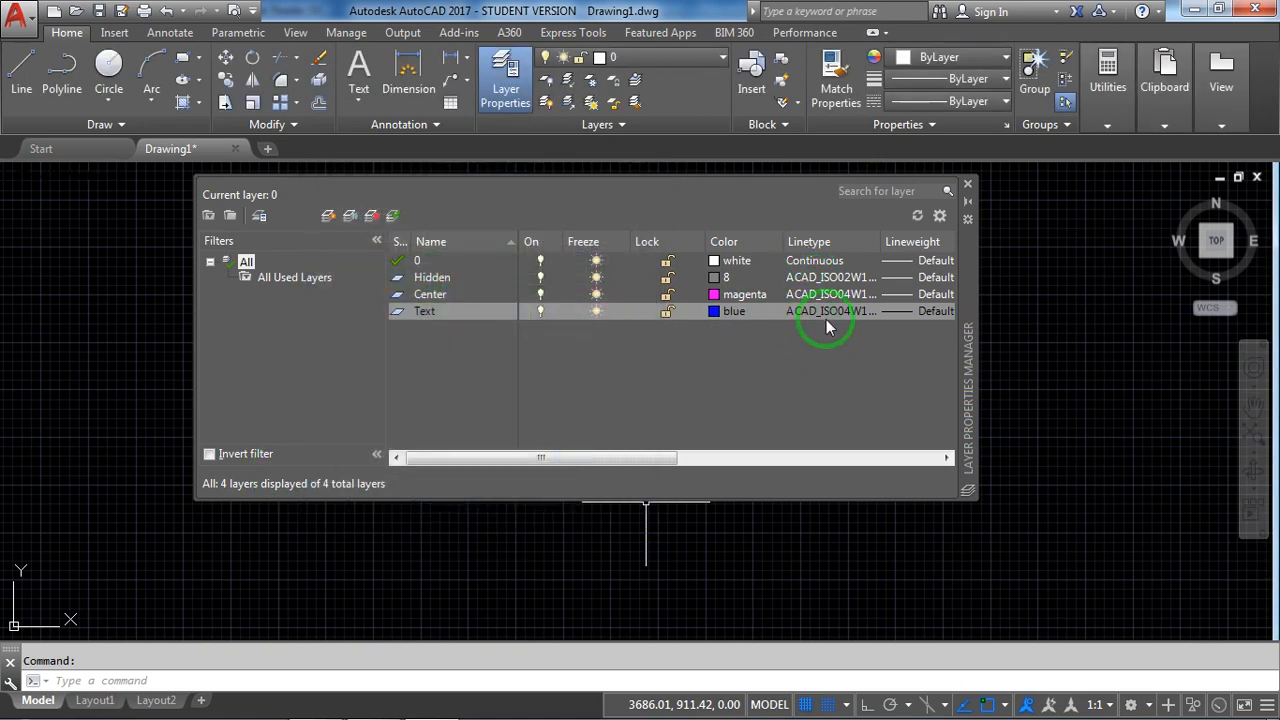
click(825, 314)
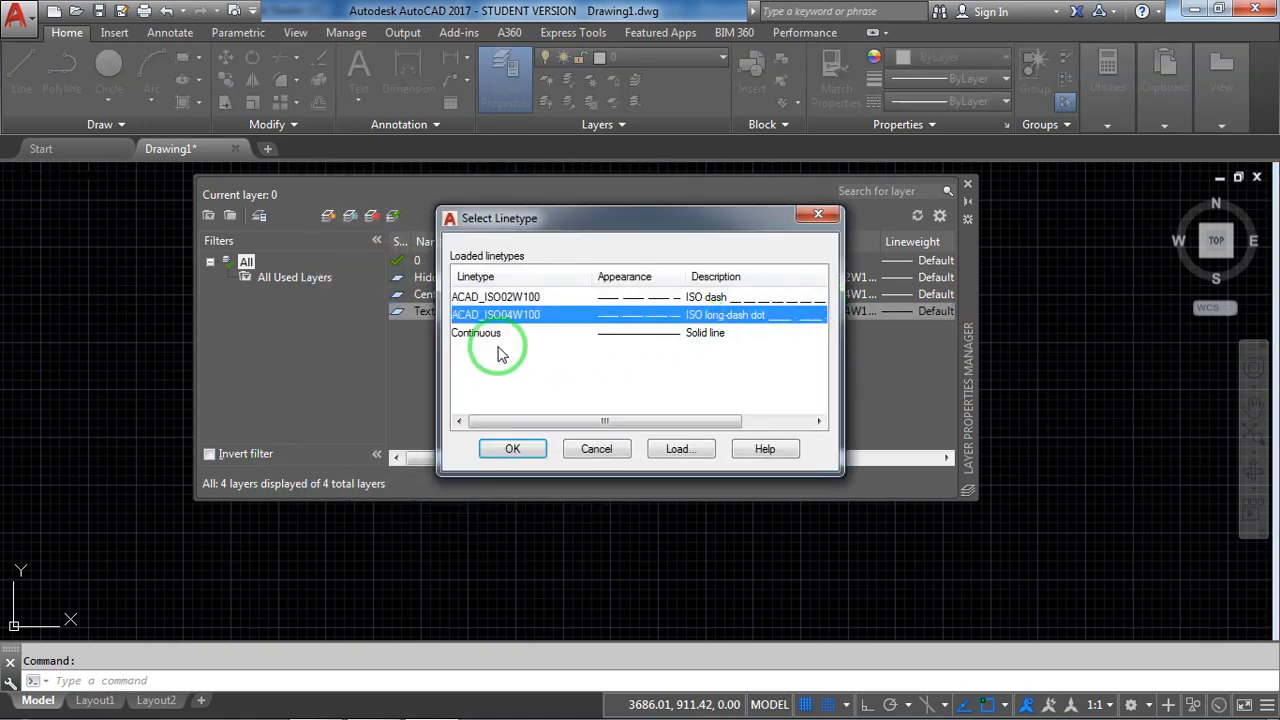
click(480, 333)
click(512, 448)
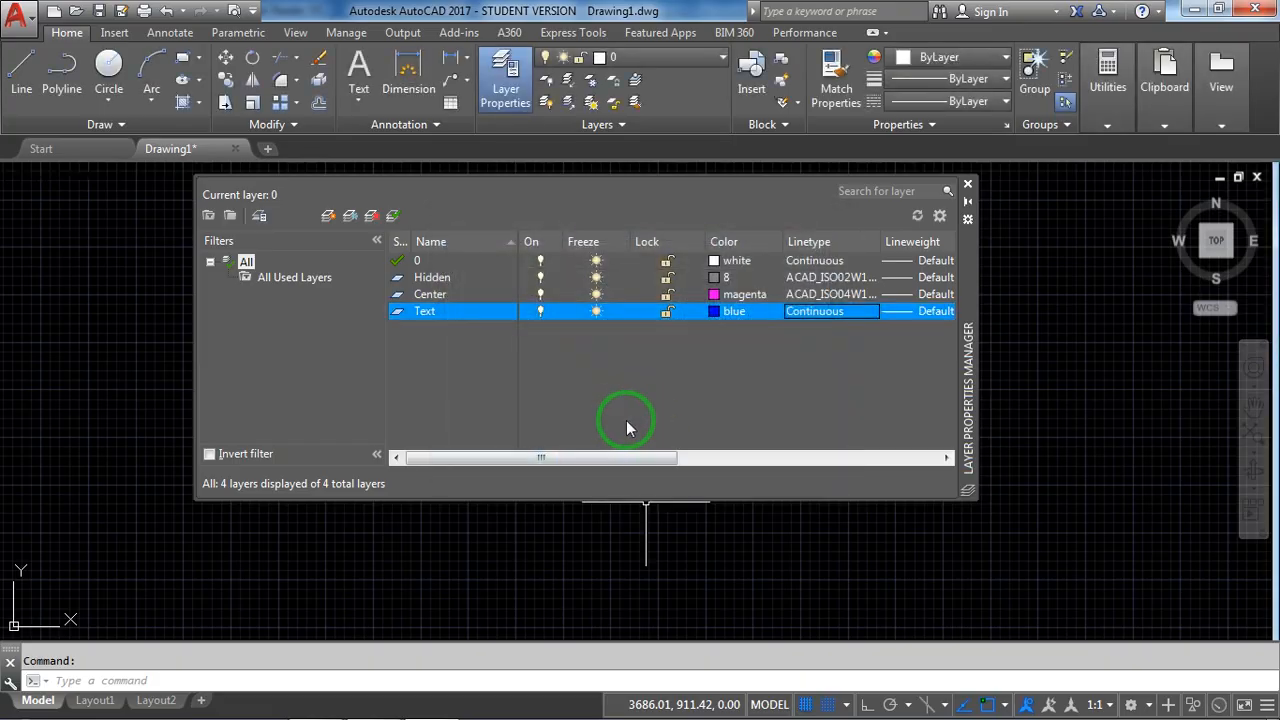
Step: Check the last required layer in the exercise PDF, then create a new layer named Dimensions in AutoCAD
key(alt+Tab)
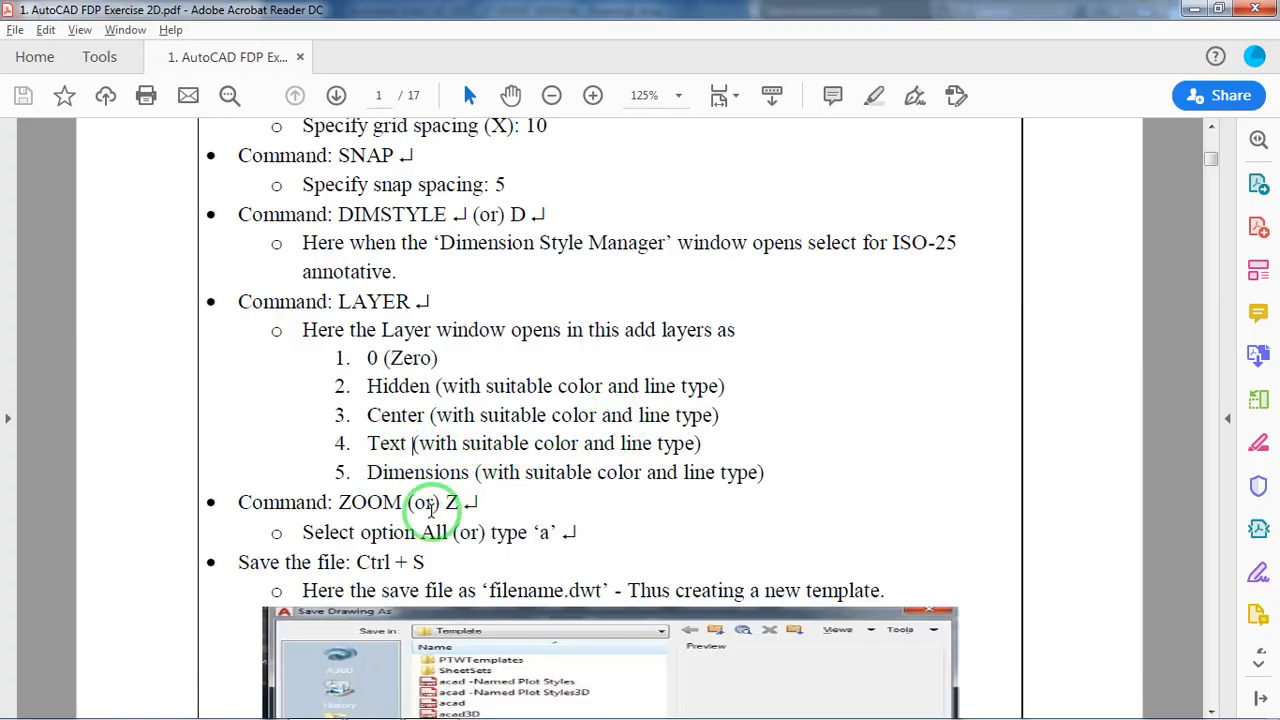
key(alt+Tab)
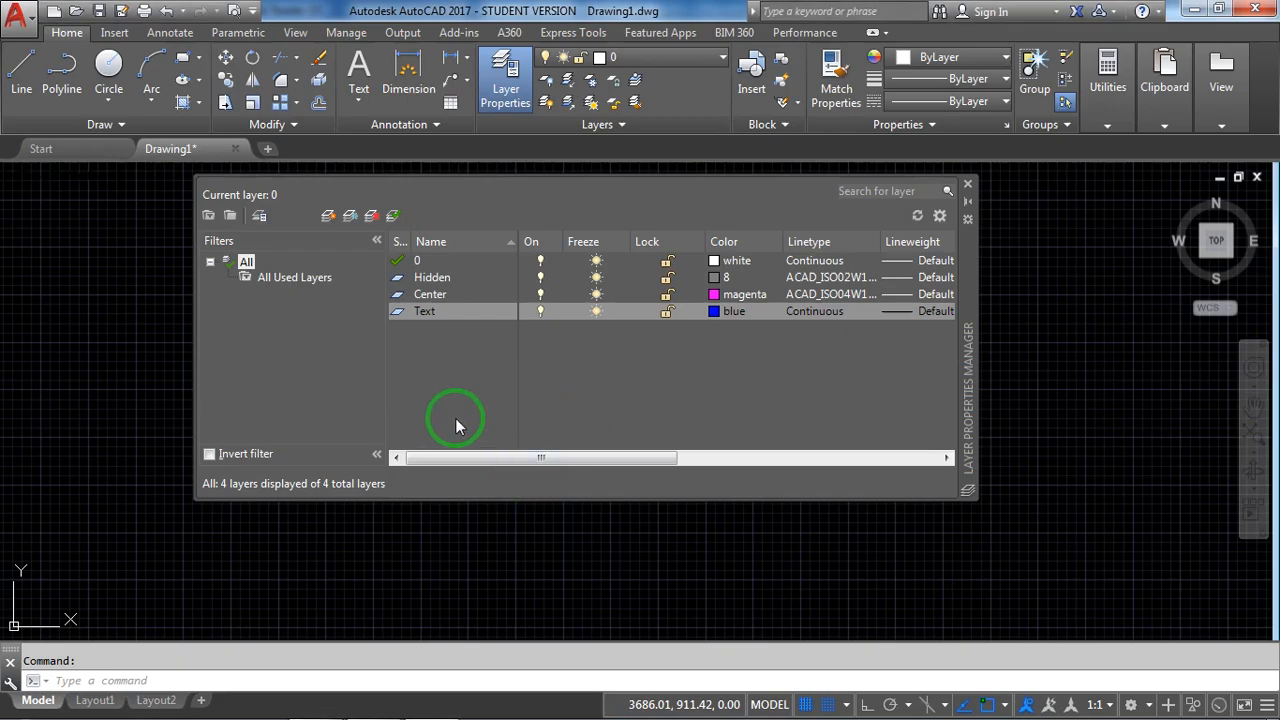
click(330, 218)
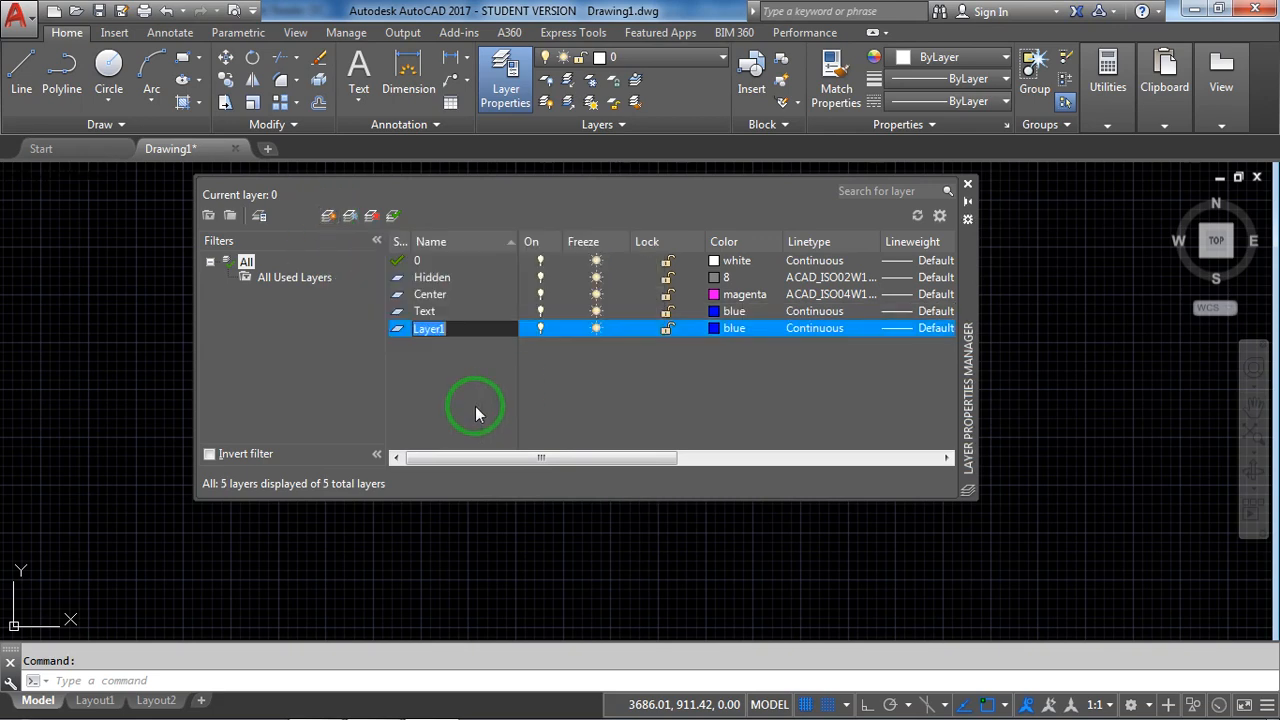
text(Dimens)
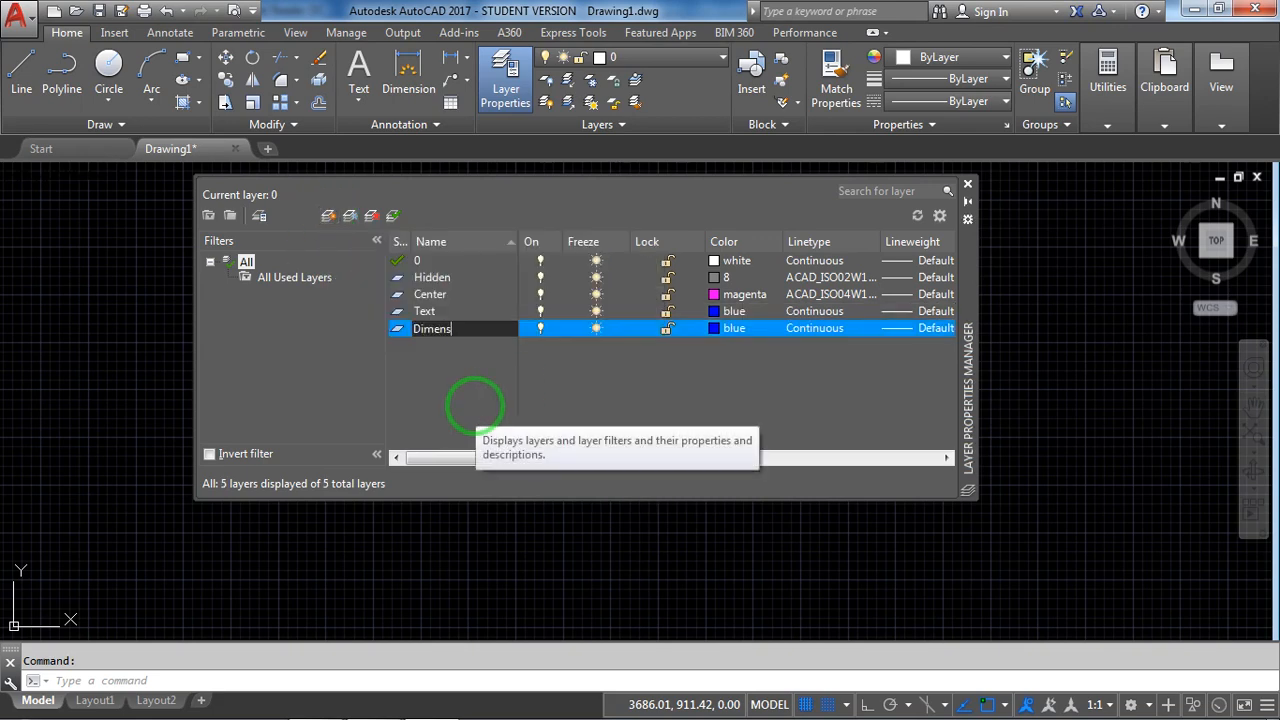
text(ions)
key(Return)
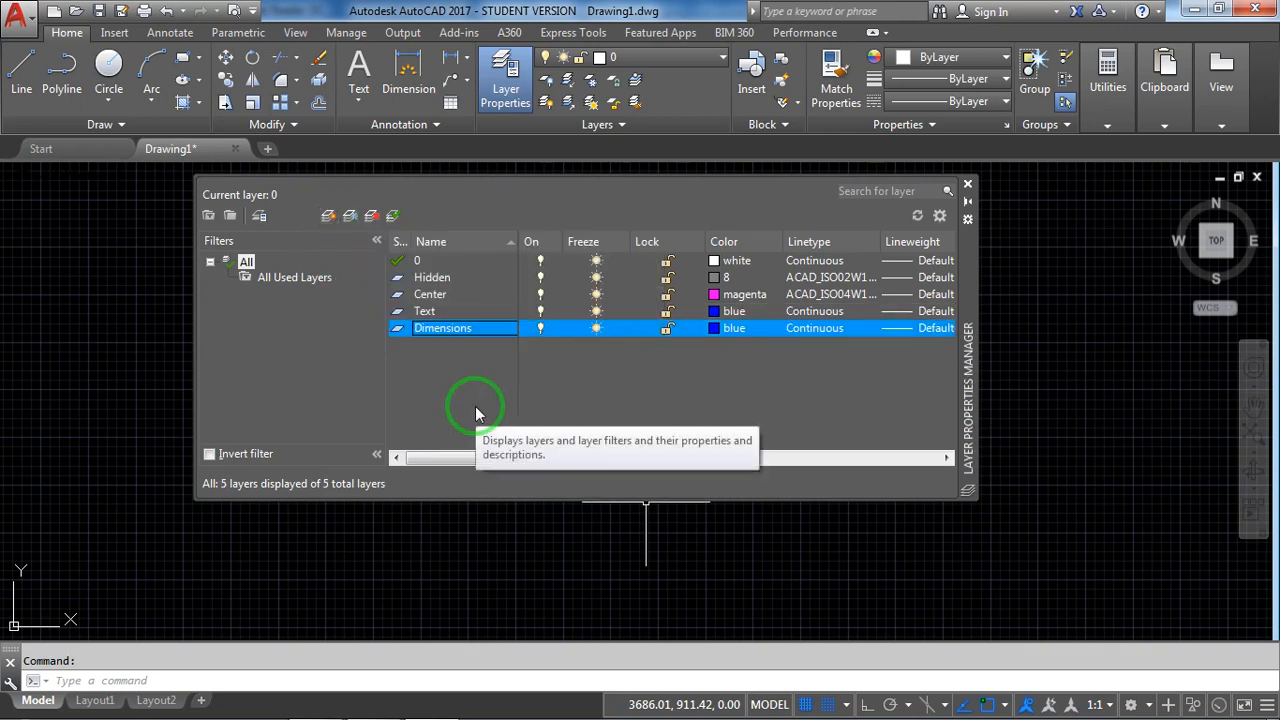
Step: Set the Dimensions layer's color to cyan
click(746, 333)
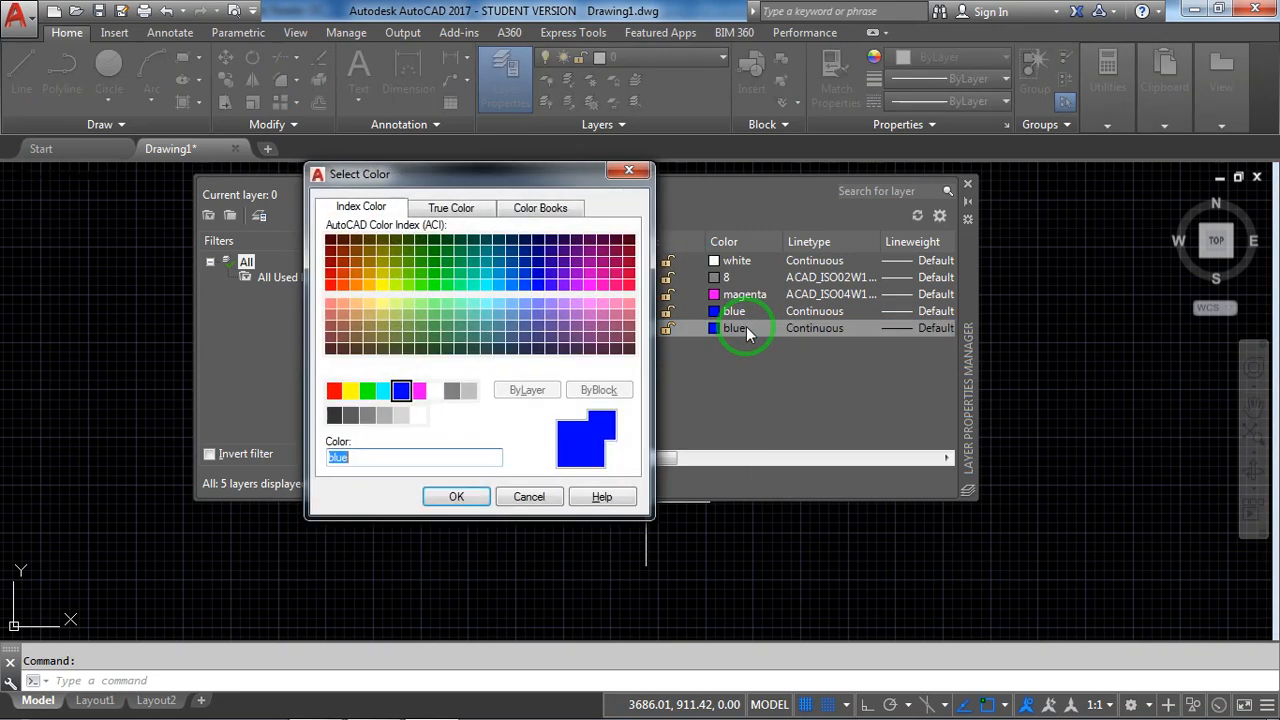
click(387, 400)
click(465, 498)
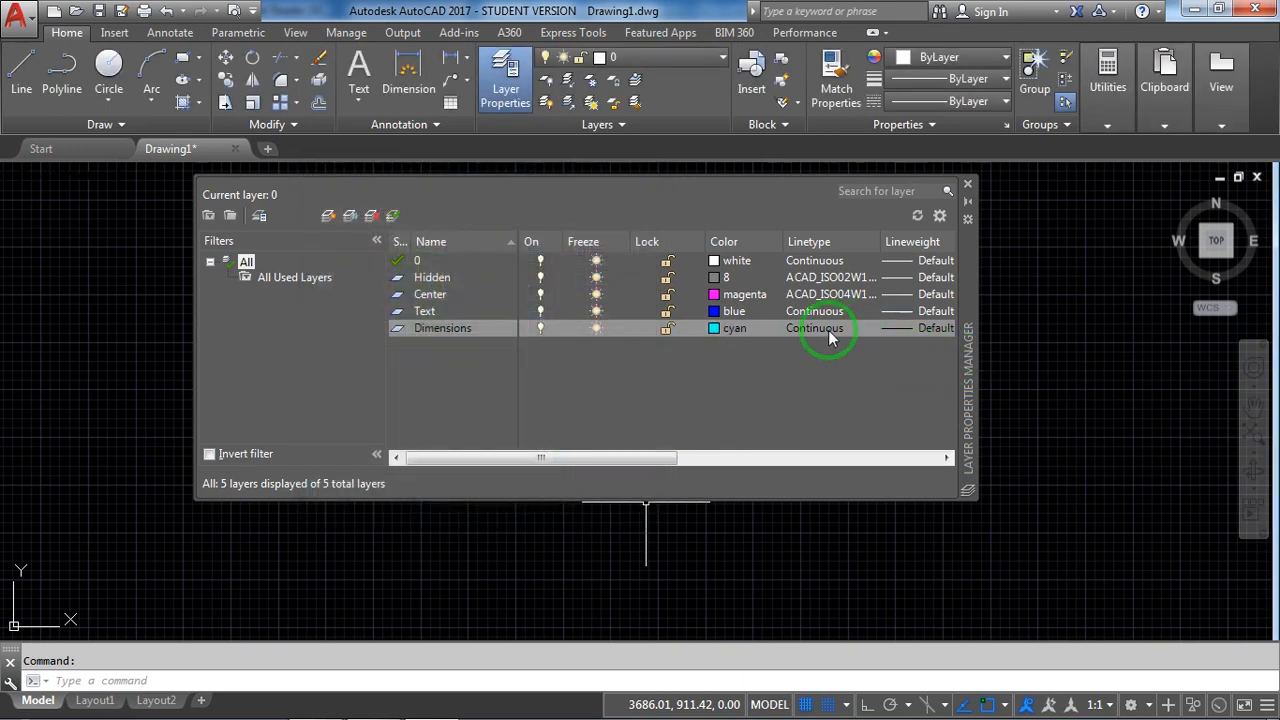
Step: Check the instructions following the layer list in the exercise PDF, then close the Layer Properties Manager in AutoCAD
key(alt+Tab)
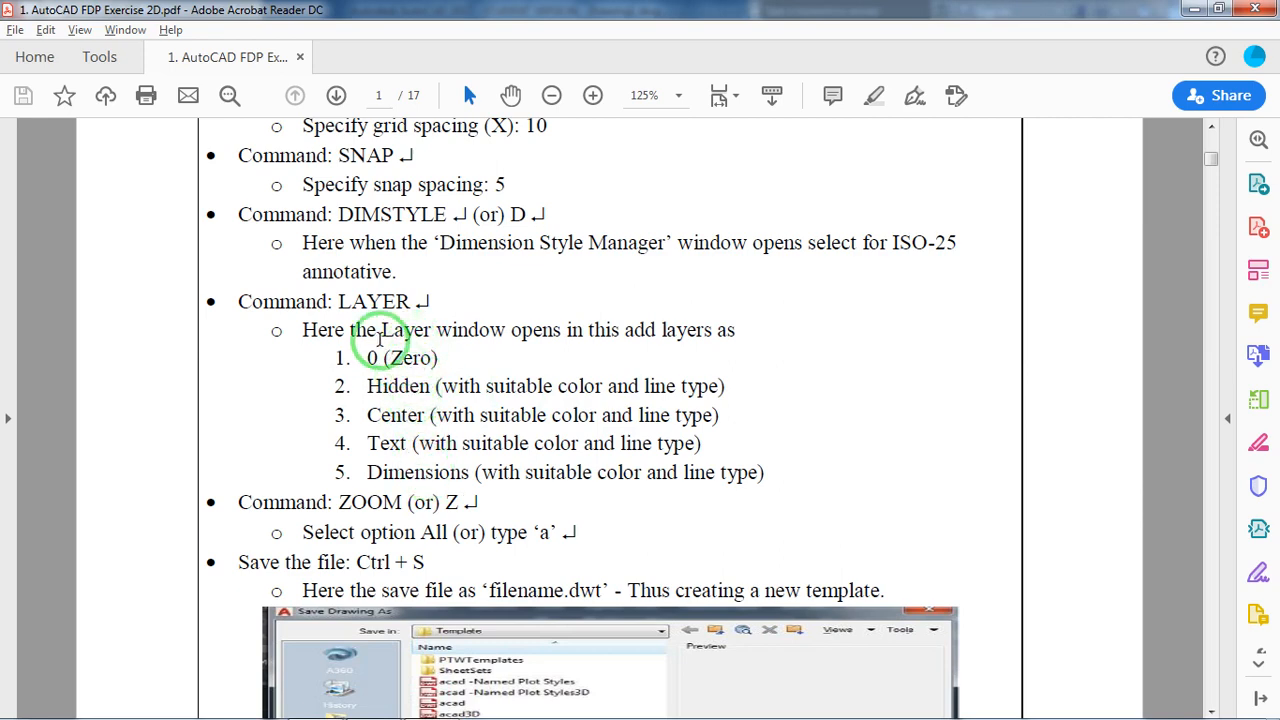
scroll(479, 370, down, 4)
scroll(479, 375, down, 2)
key(alt+Tab)
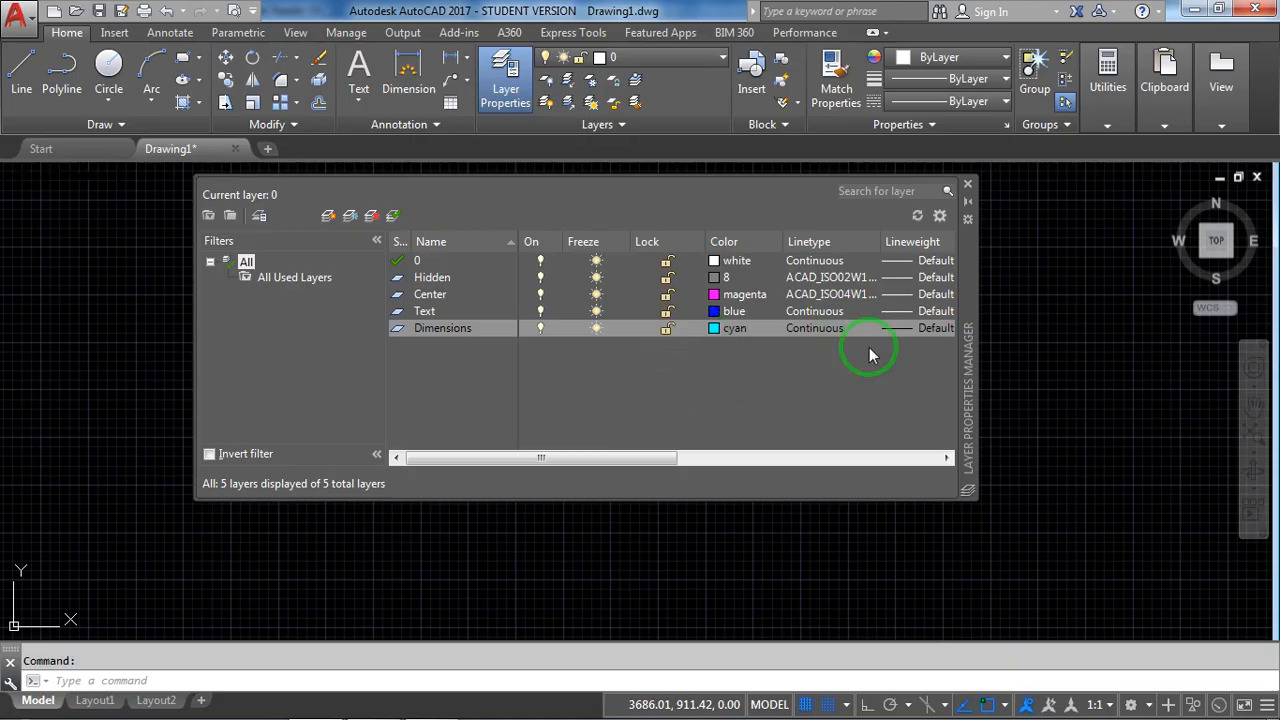
click(967, 192)
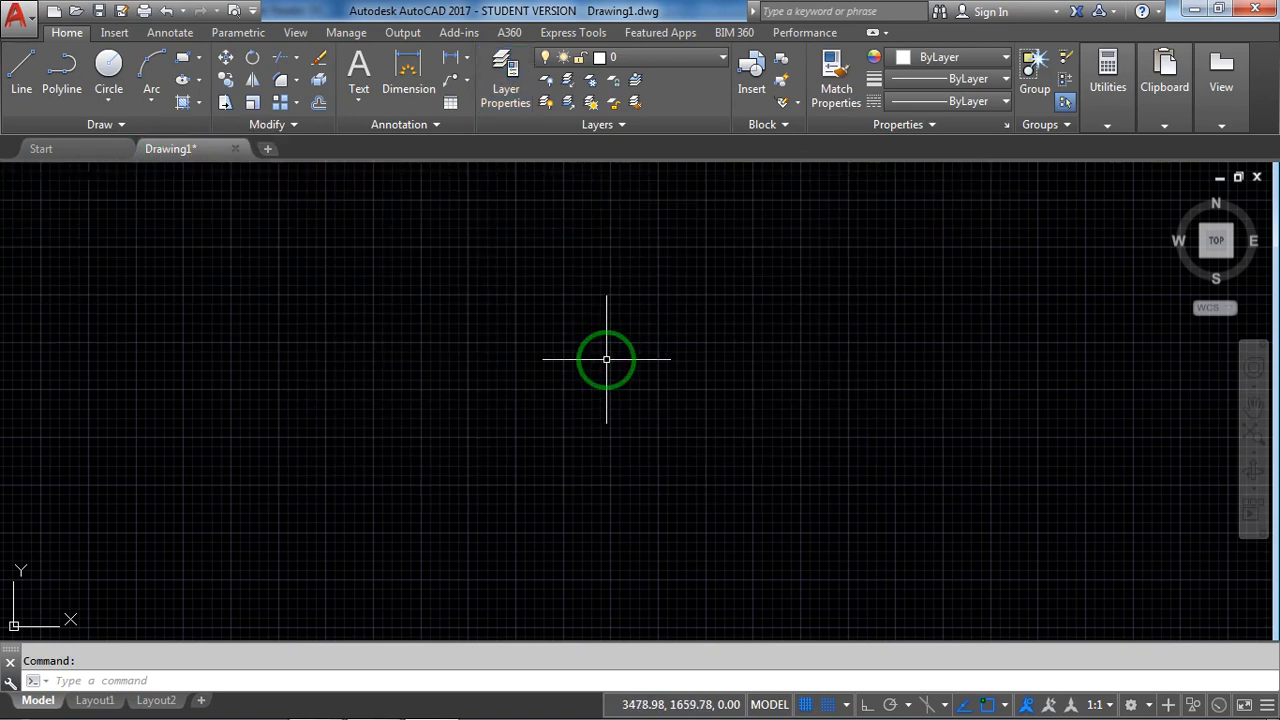
Step: Check the ZOOM instruction in the exercise PDF, then zoom the AutoCAD drawing with the All option
key(alt+Tab)
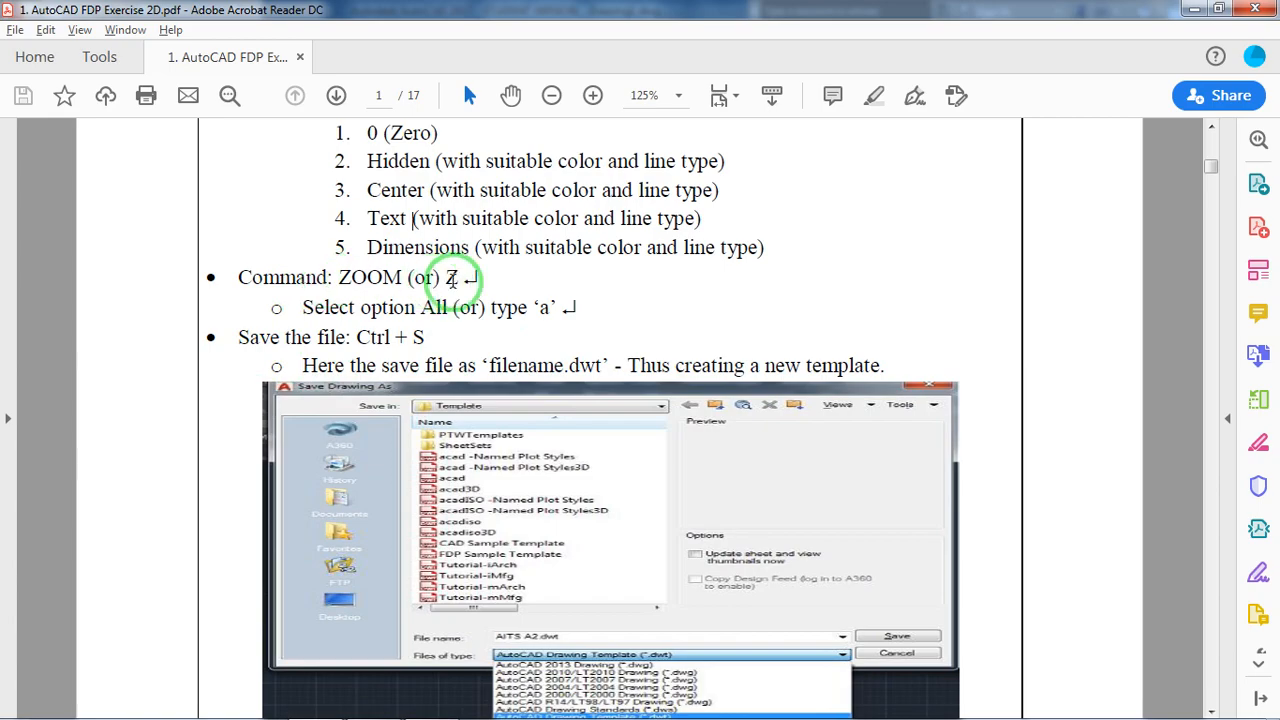
key(alt+Tab)
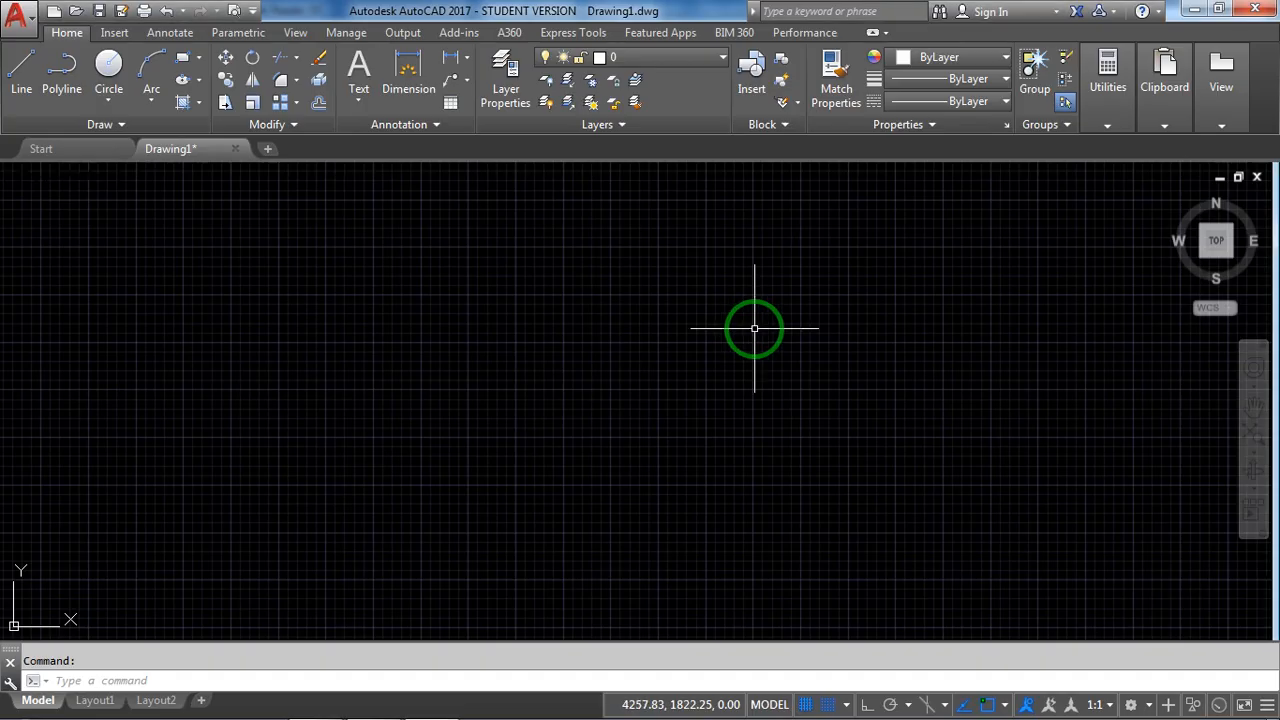
text(Z)
key(Return)
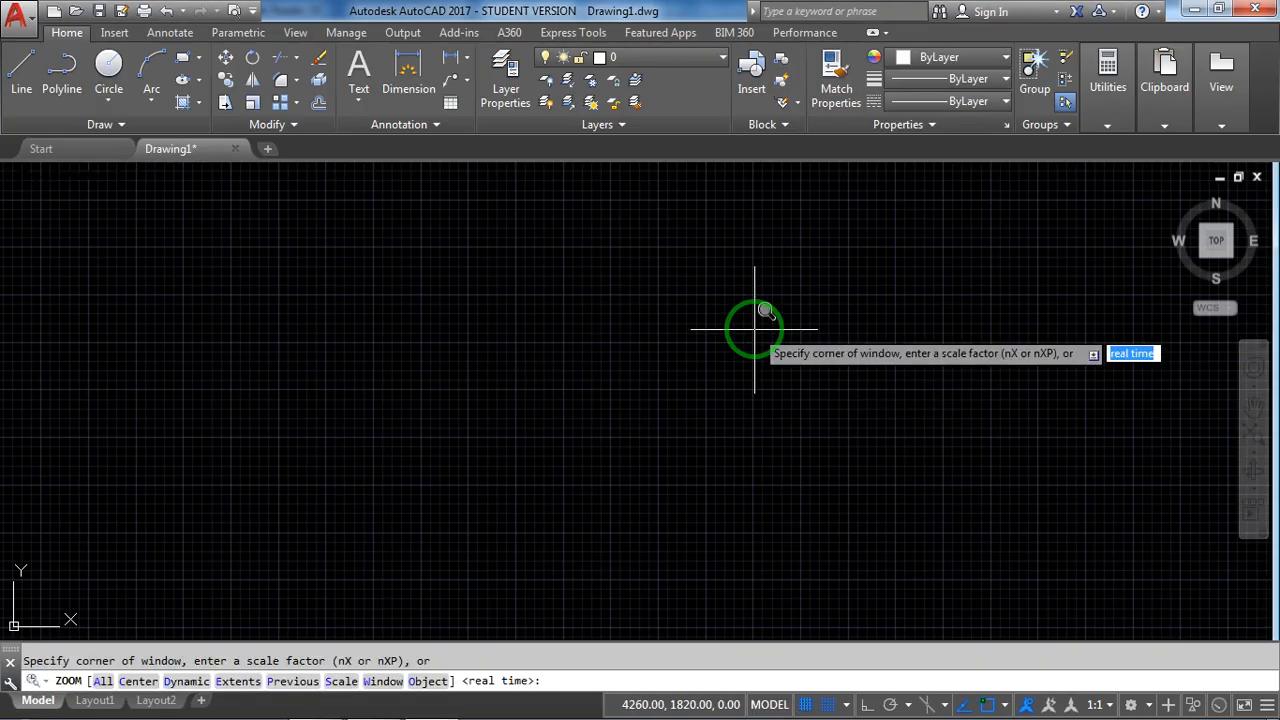
key(alt+Tab)
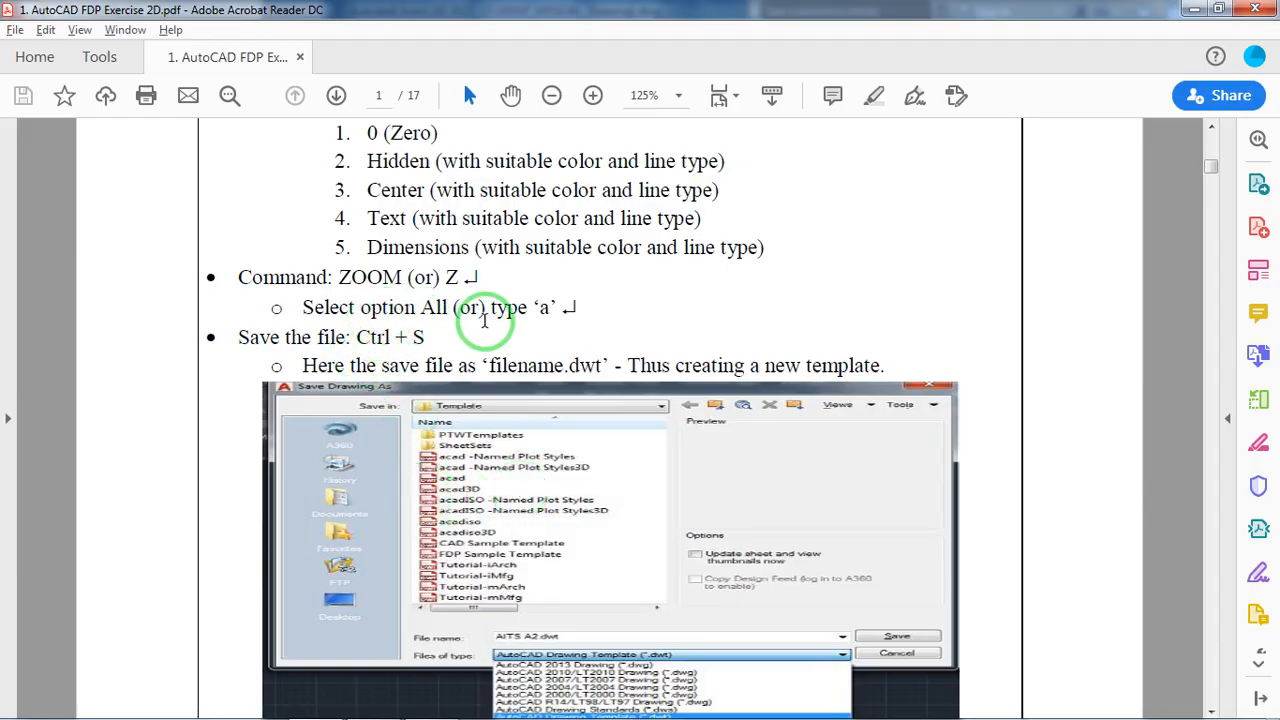
key(alt+Tab)
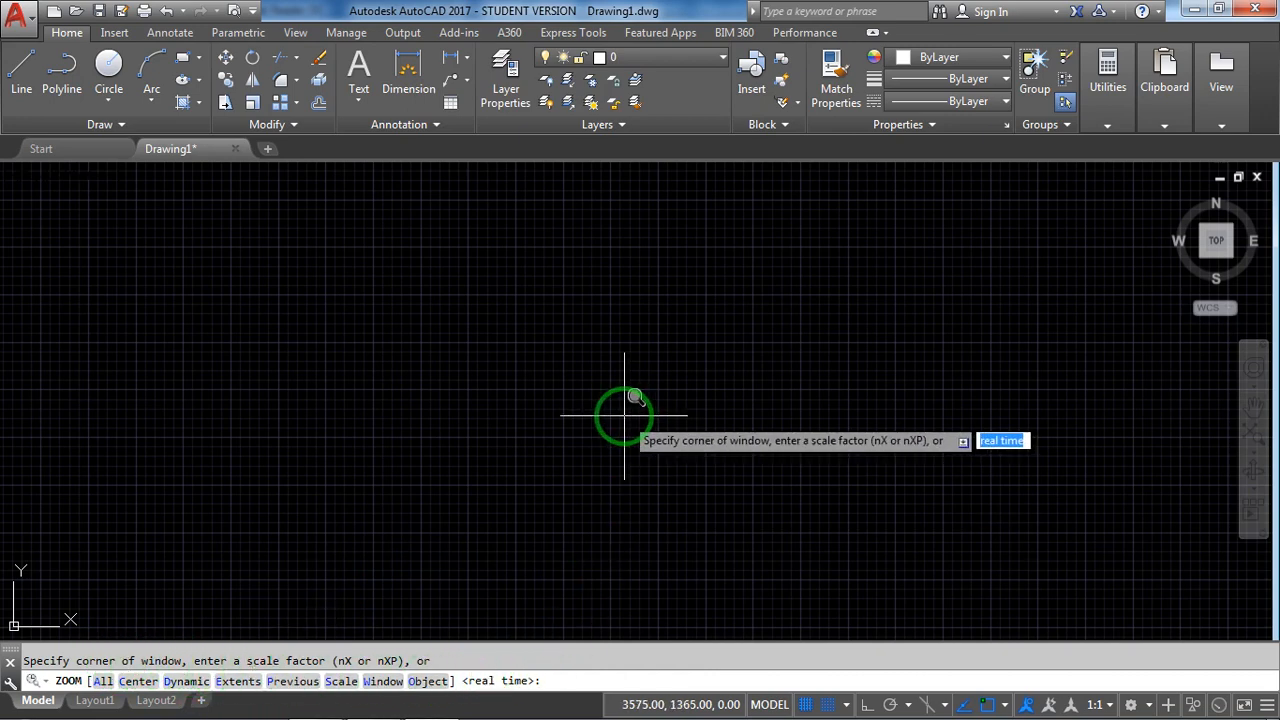
key(Return)
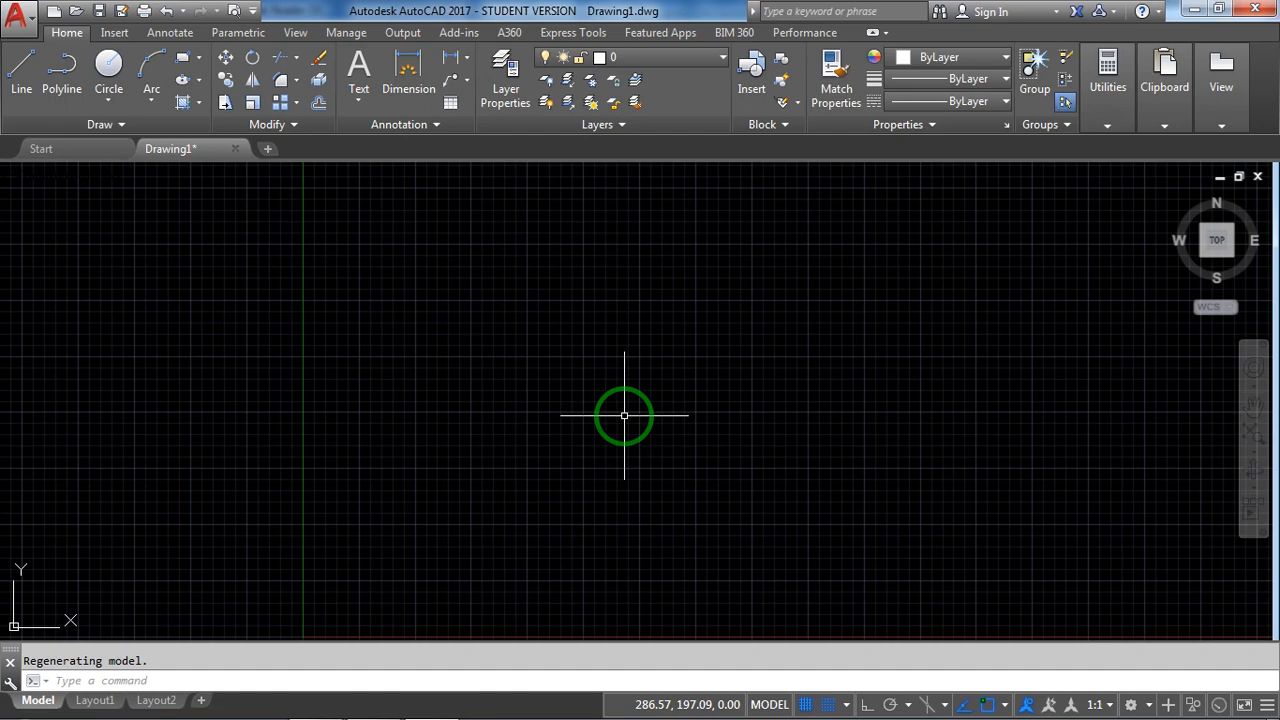
Step: Switch to the exercise PDF and examine the instructions for saving the drawing as a template file
key(alt+Tab)
scroll(598, 404, down, 4)
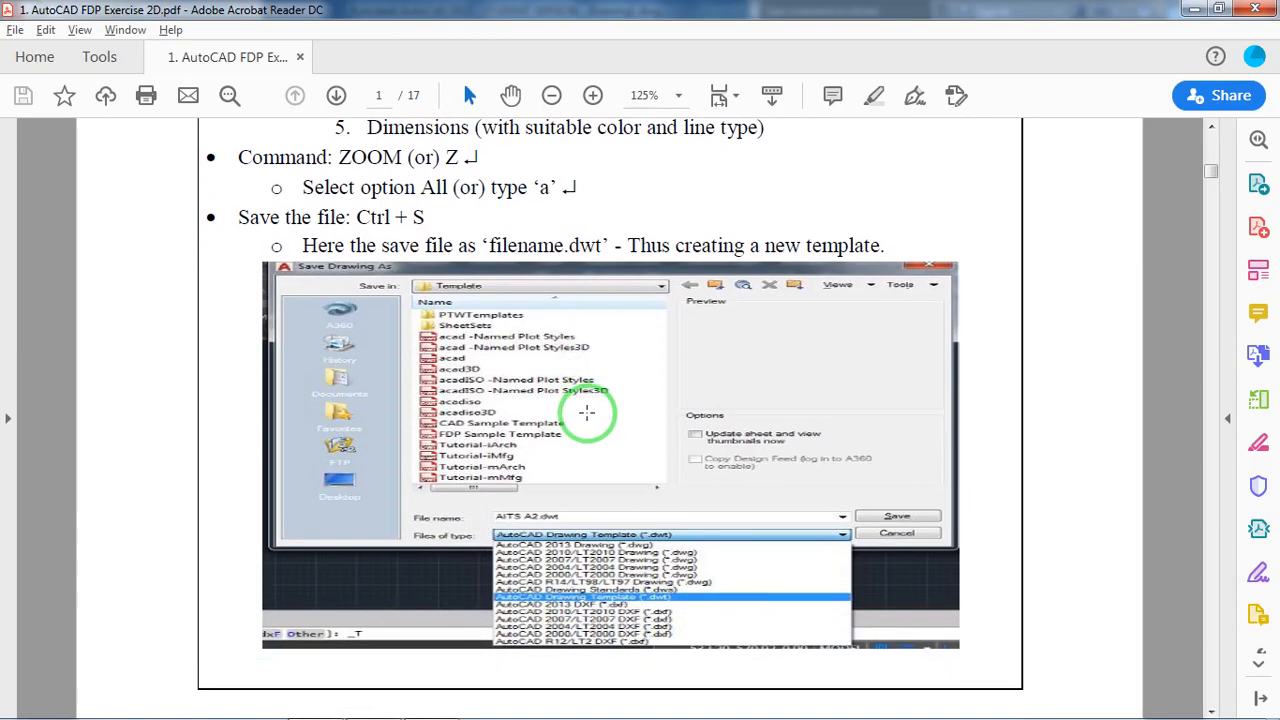
scroll(588, 411, down, 1)
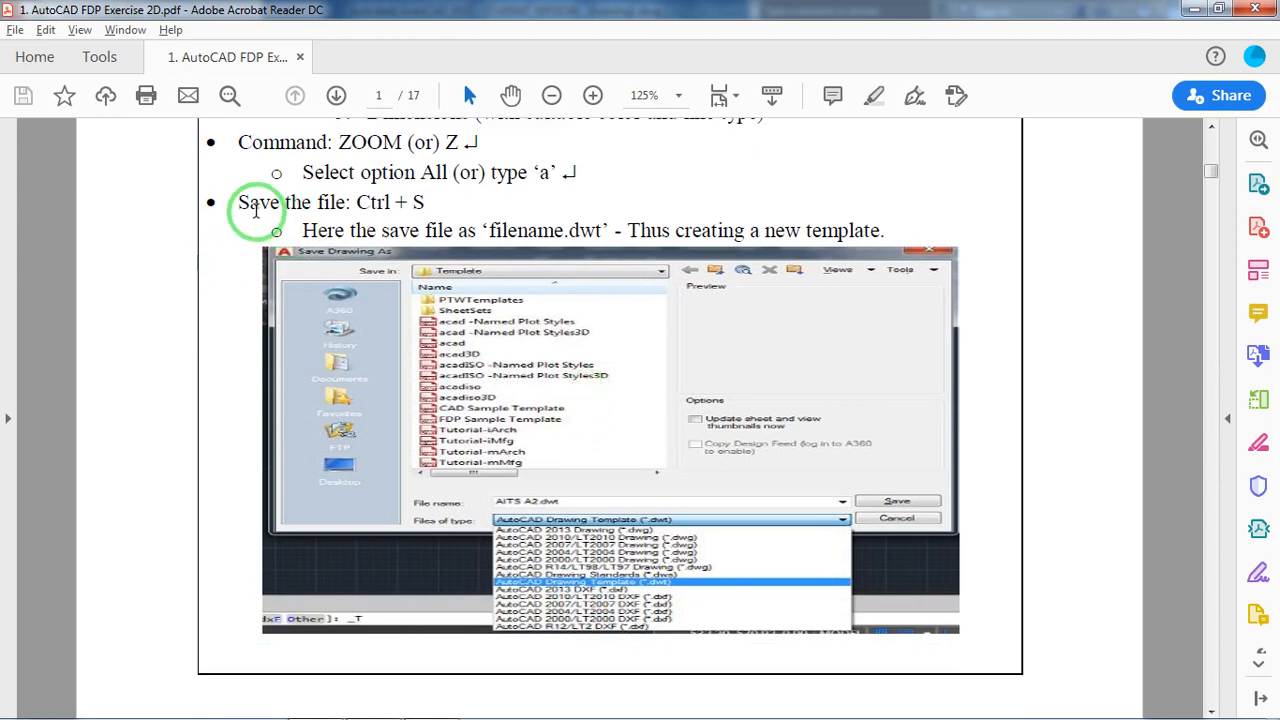
Step: Switch to AutoCAD, start saving the drawing, and set the file type to AutoCAD Drawing Template (*.dwt), checking the exercise PDF's save instruction
key(alt+Tab)
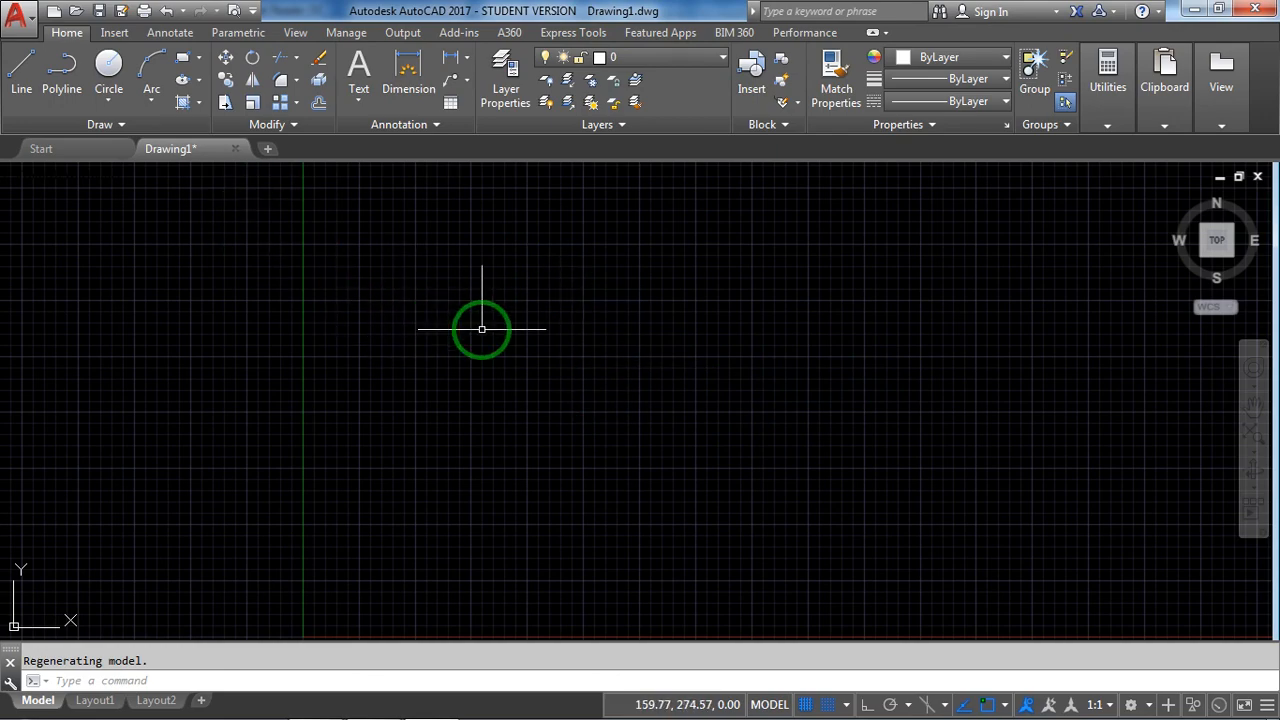
key(ctrl+s)
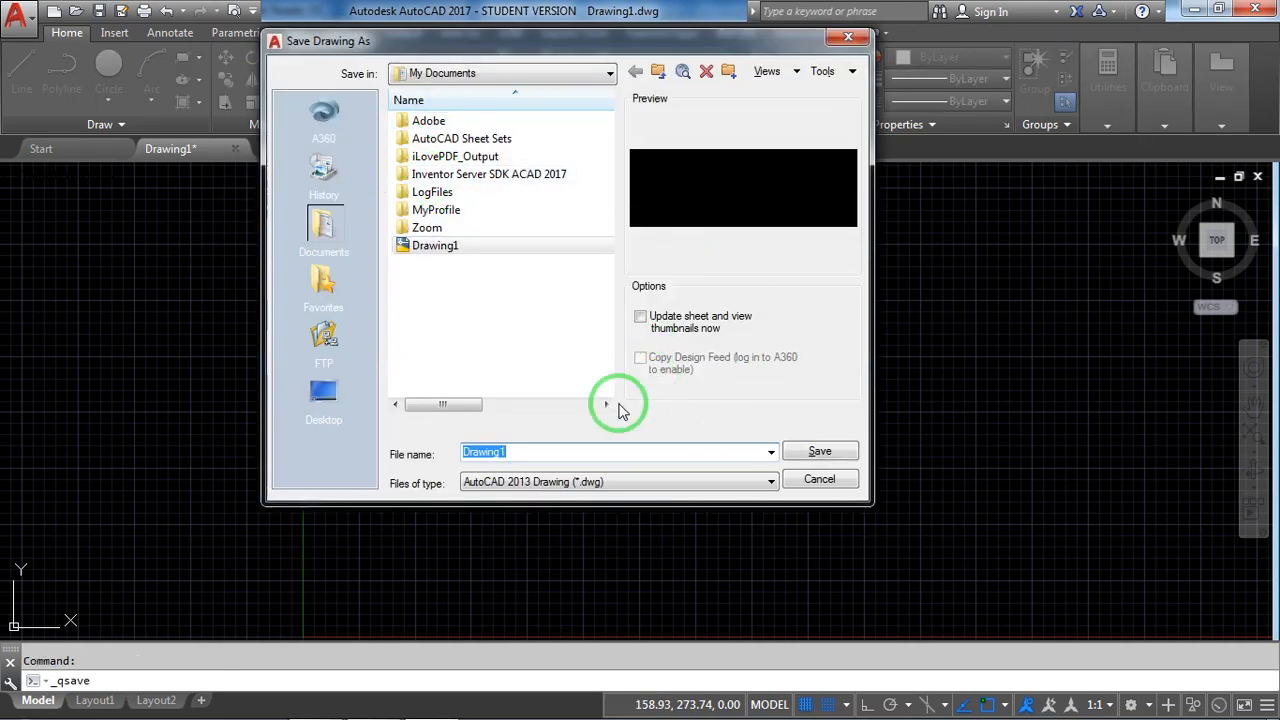
click(843, 484)
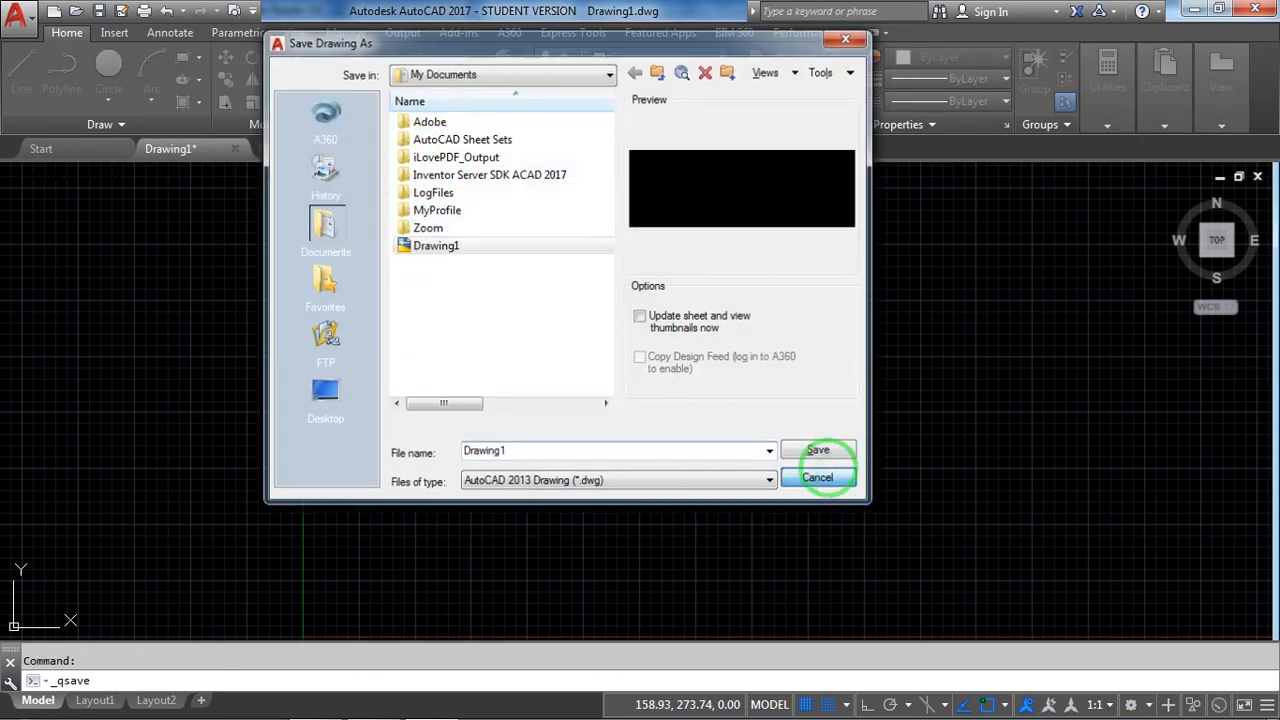
click(100, 15)
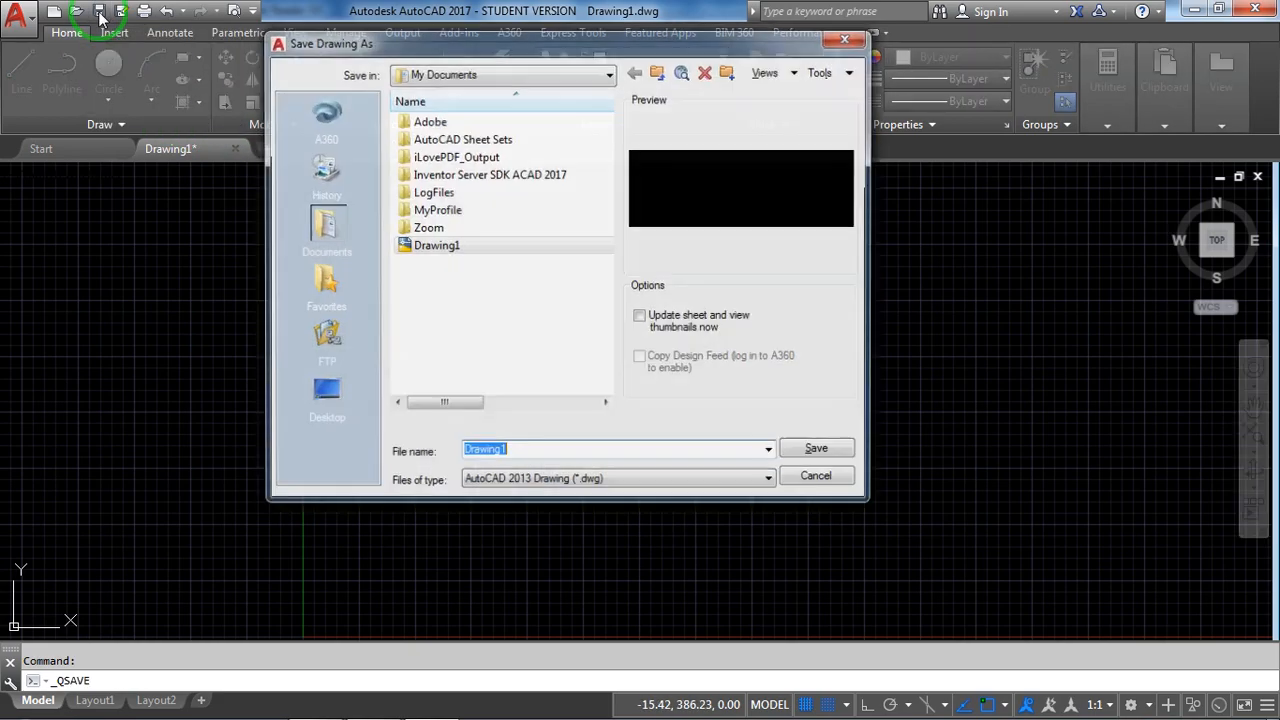
key(alt+Tab)
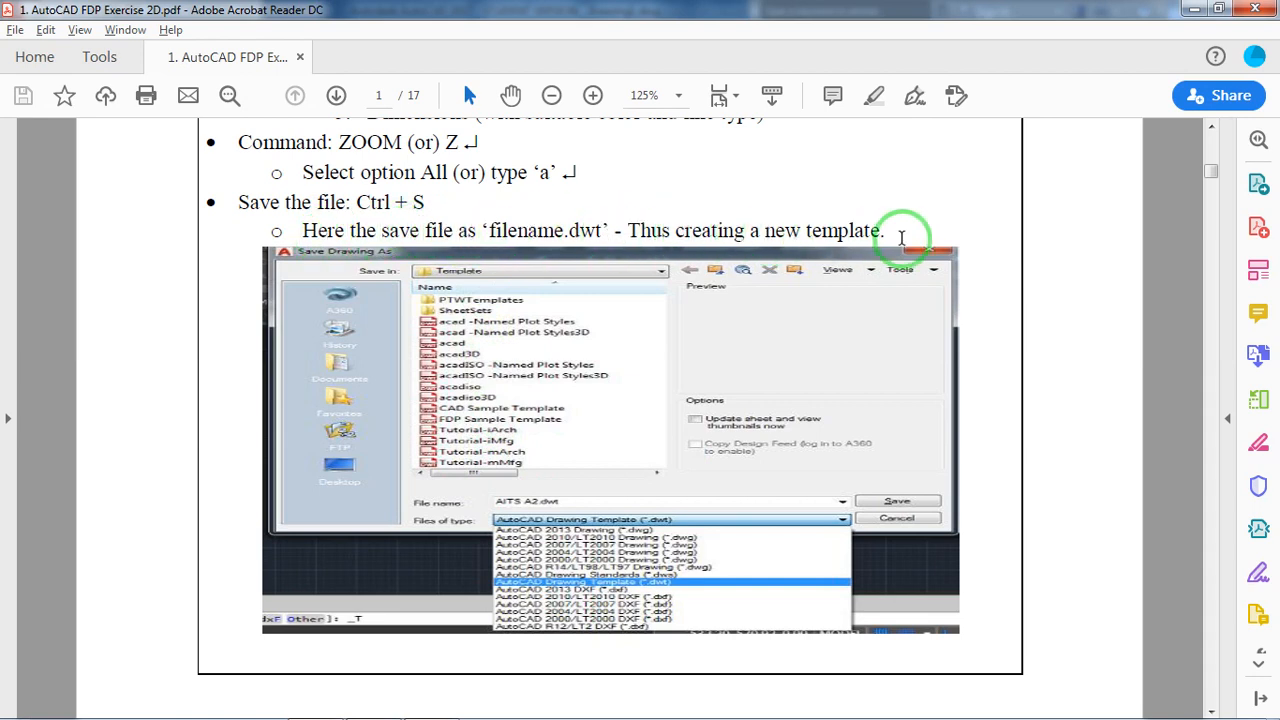
key(alt+Tab)
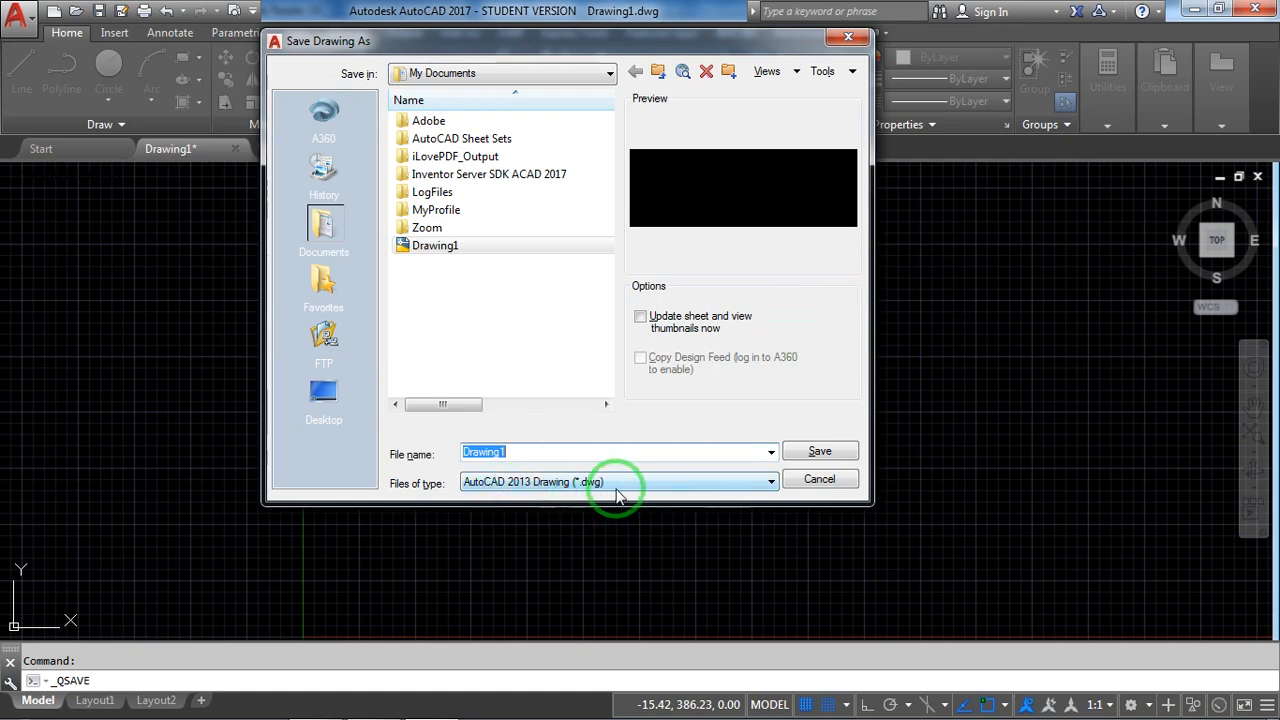
click(754, 484)
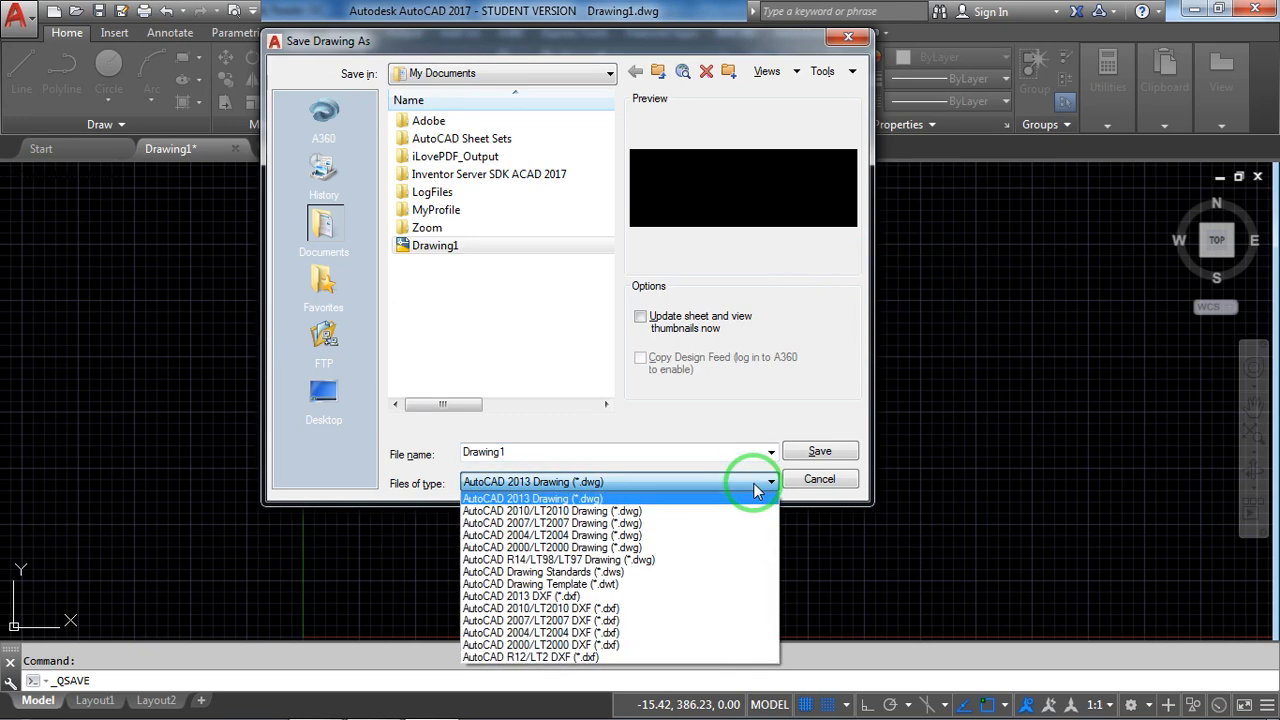
click(672, 587)
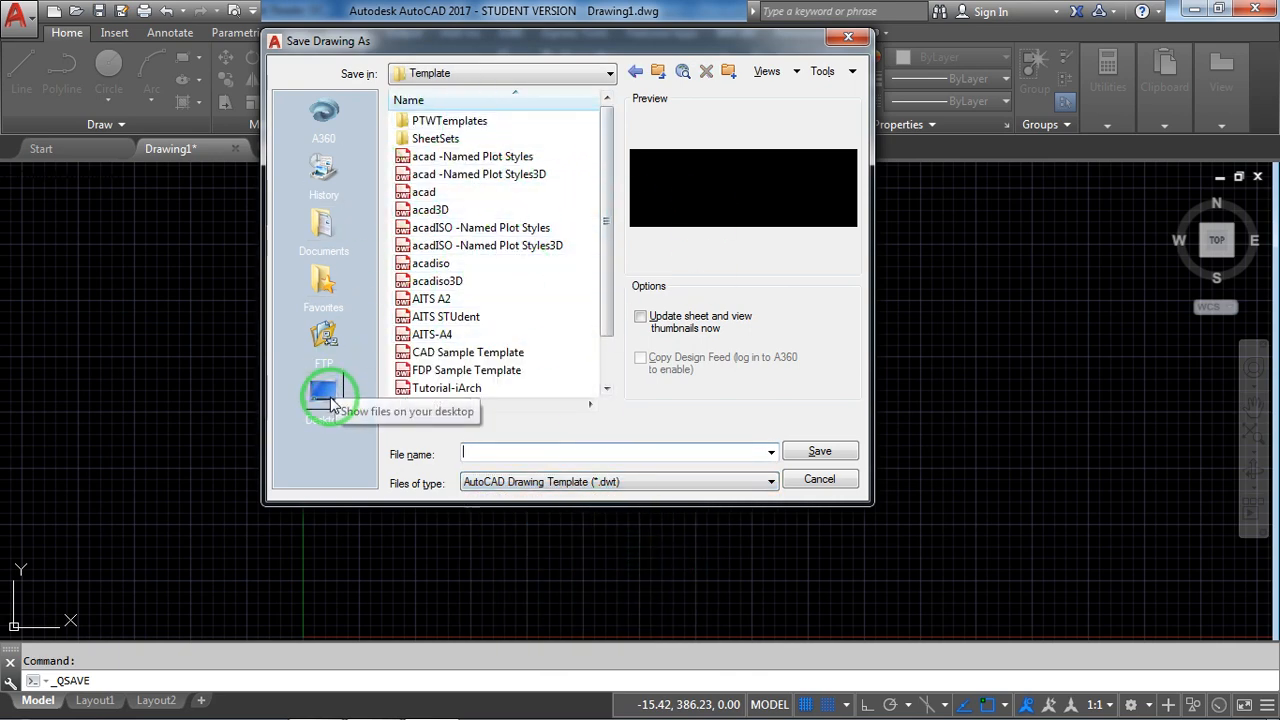
Step: Save the template to the Desktop with the student's roll number as file name, accepting the metric template options
click(322, 392)
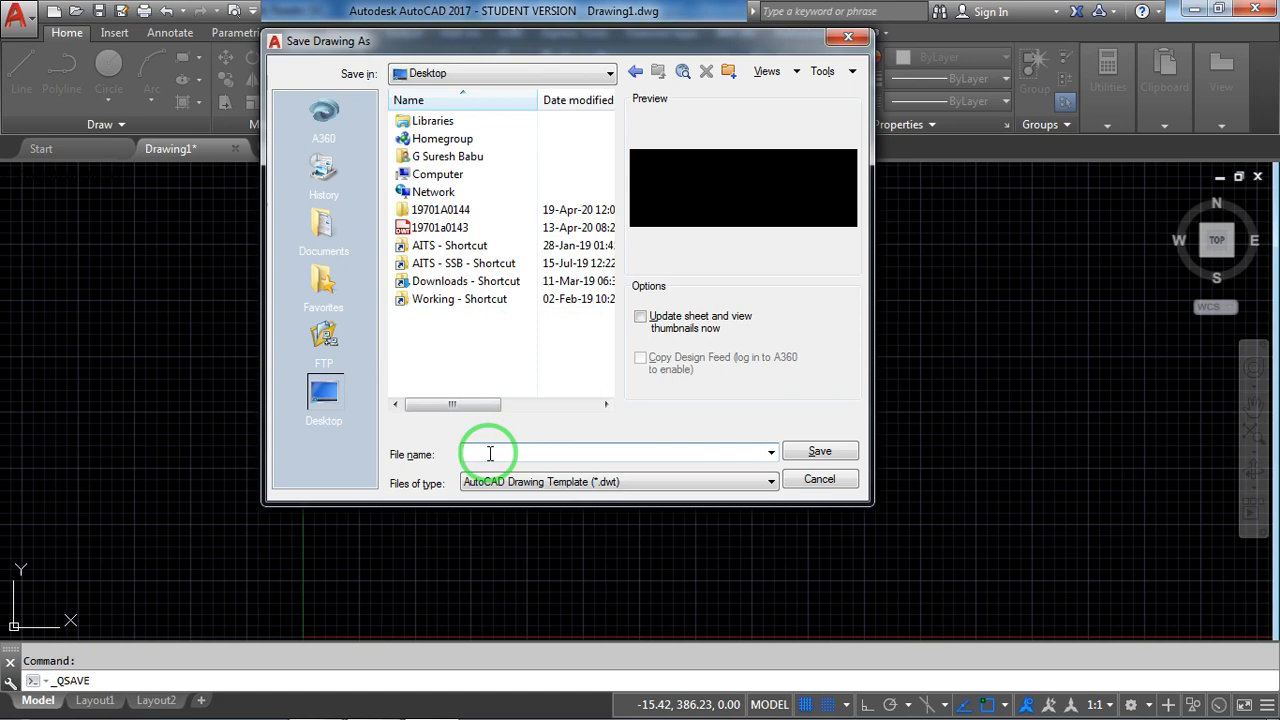
text(19701A)
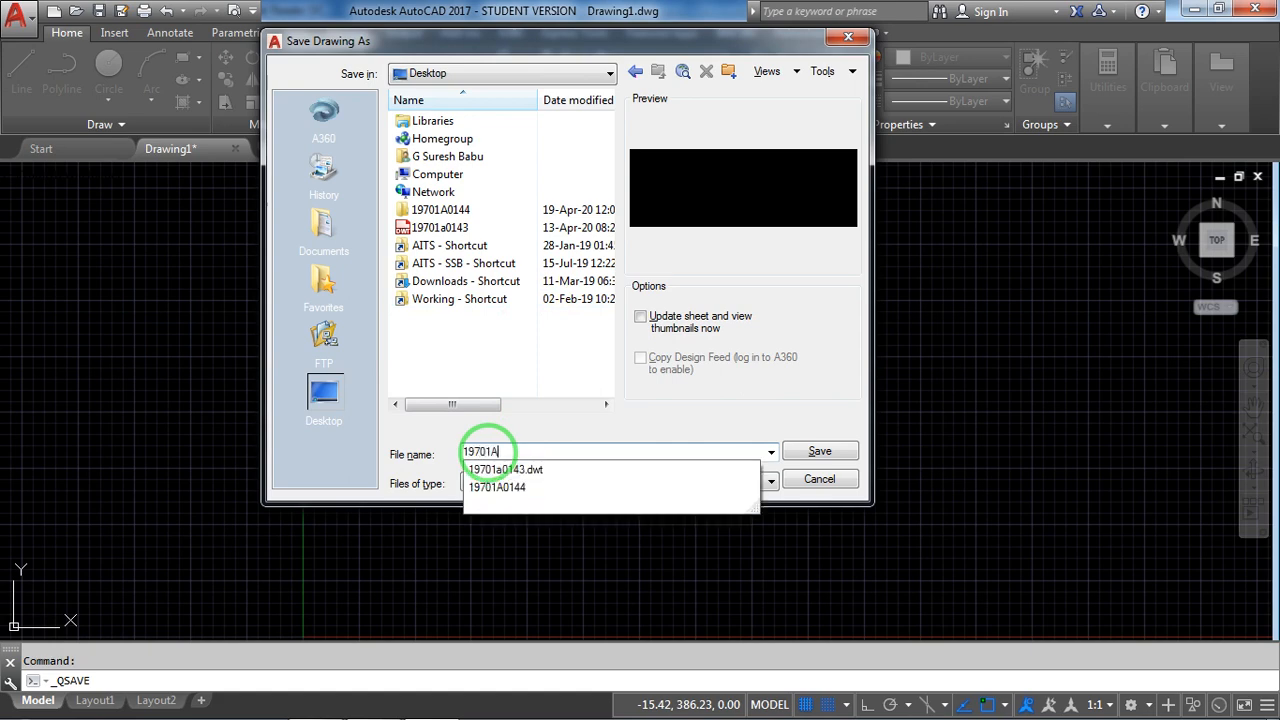
text(0144)
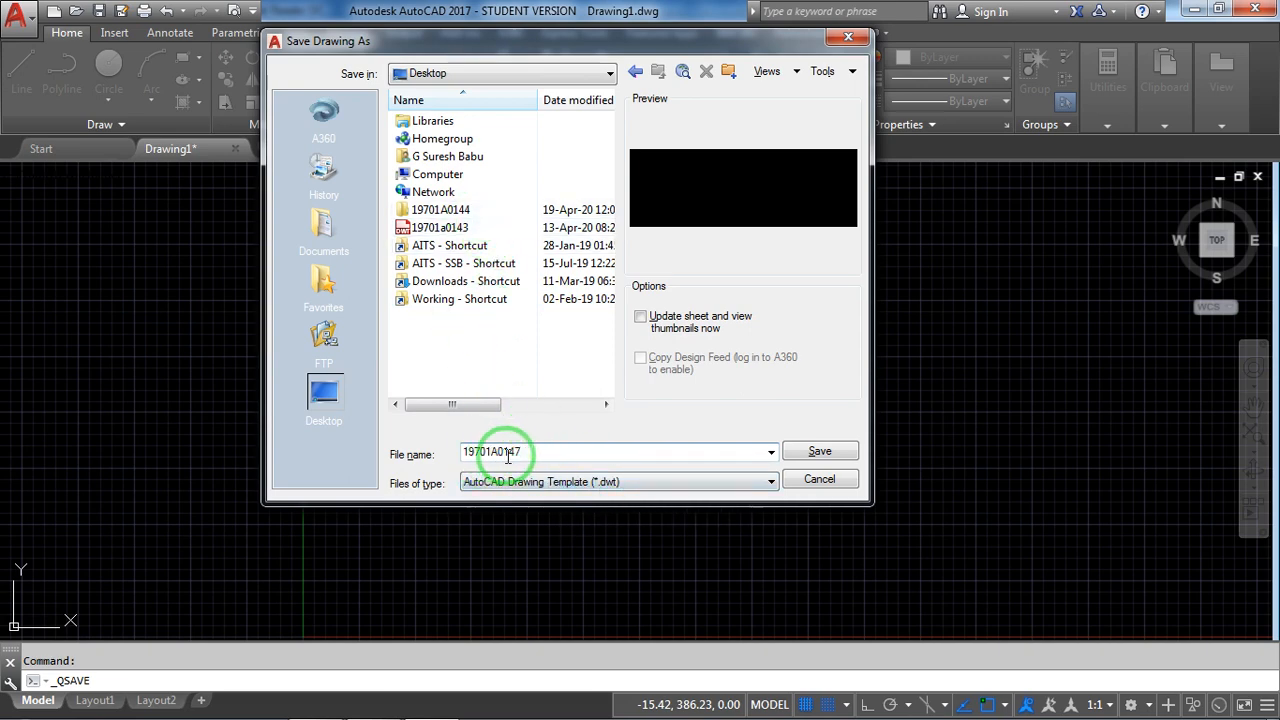
click(818, 452)
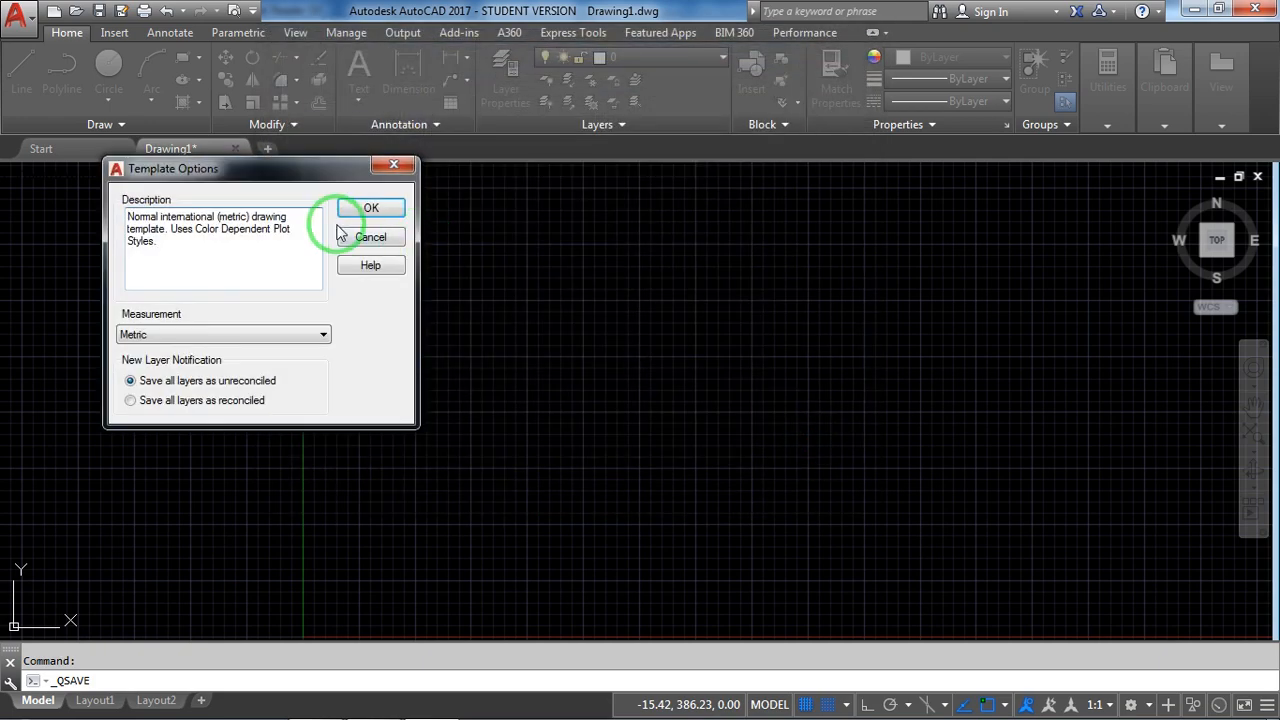
click(378, 212)
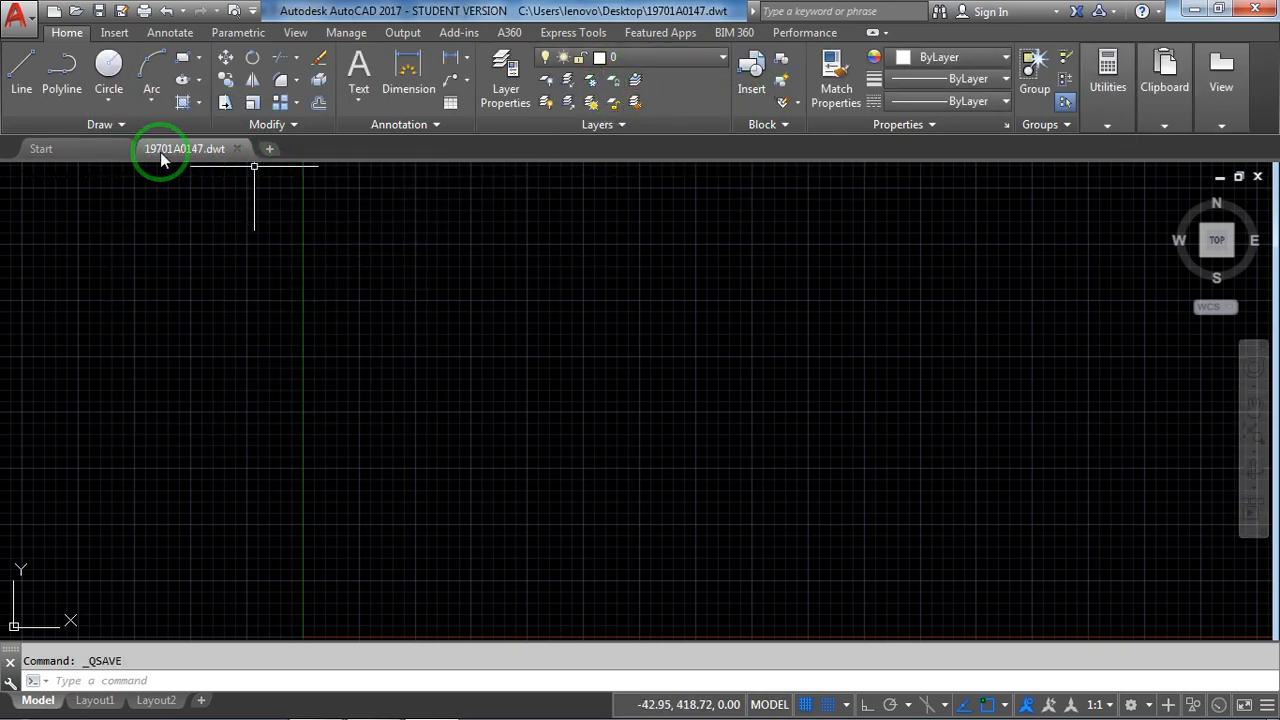
Step: Check the save instruction in the exercise PDF, then return to AutoCAD and save the template again
mouse_move(165, 153)
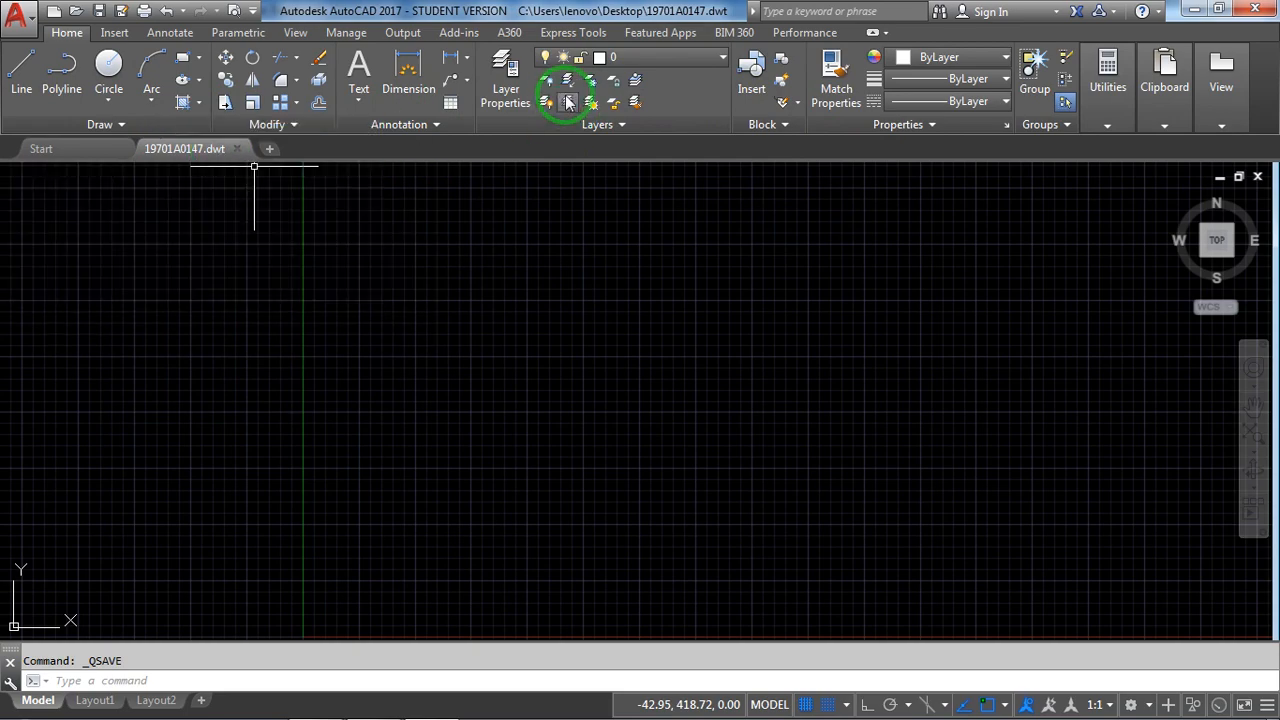
key(alt+Tab)
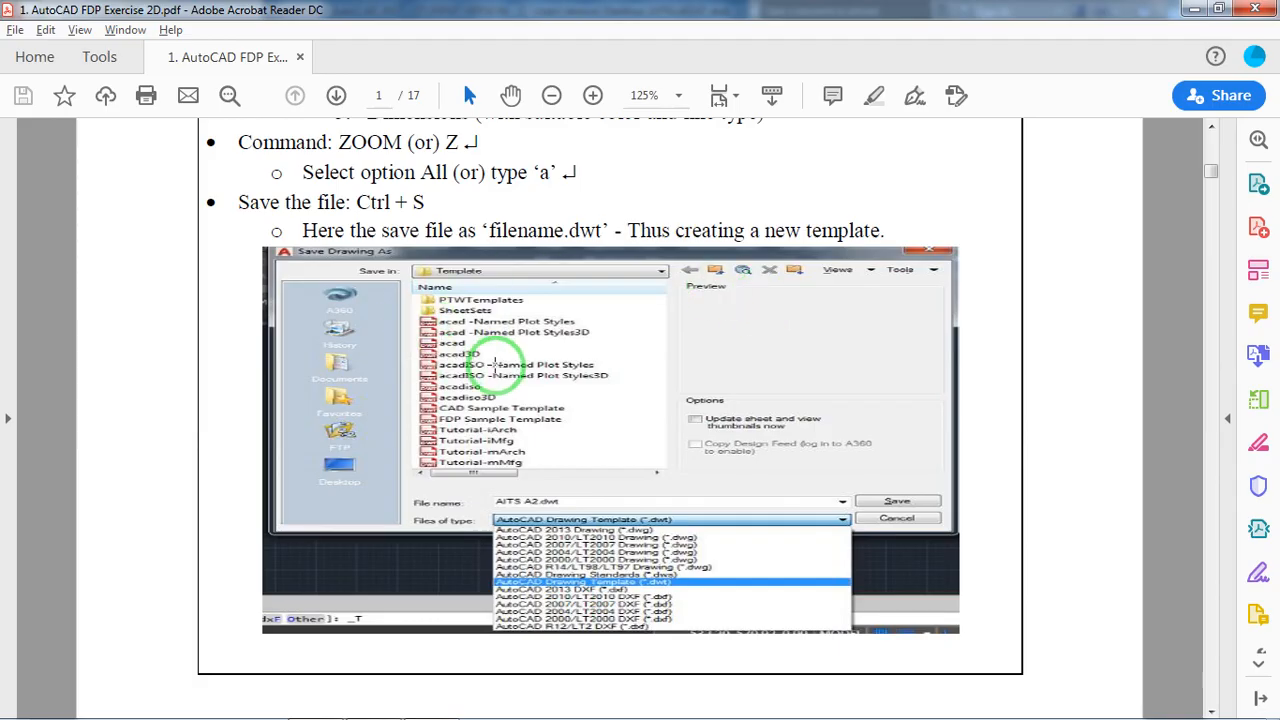
key(alt+Tab)
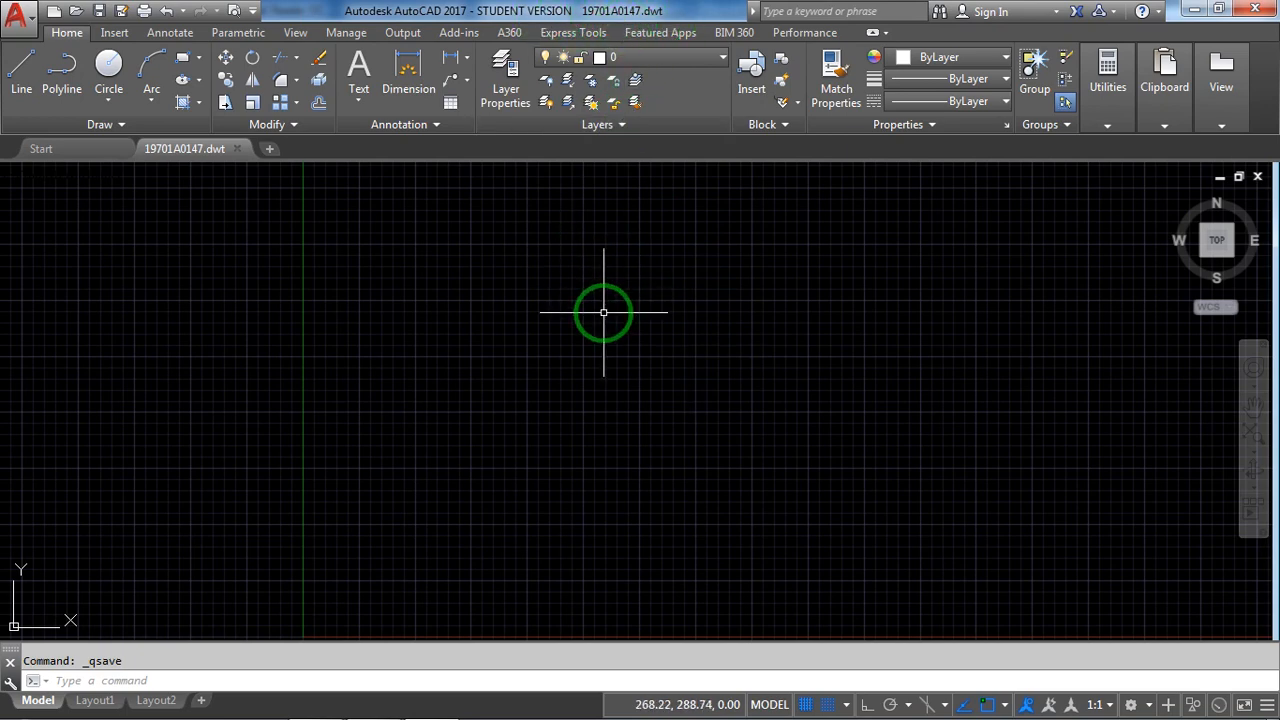
Step: Review the template instructions in the exercise PDF from UNITS through saving the file, then return to AutoCAD
key(alt+Tab)
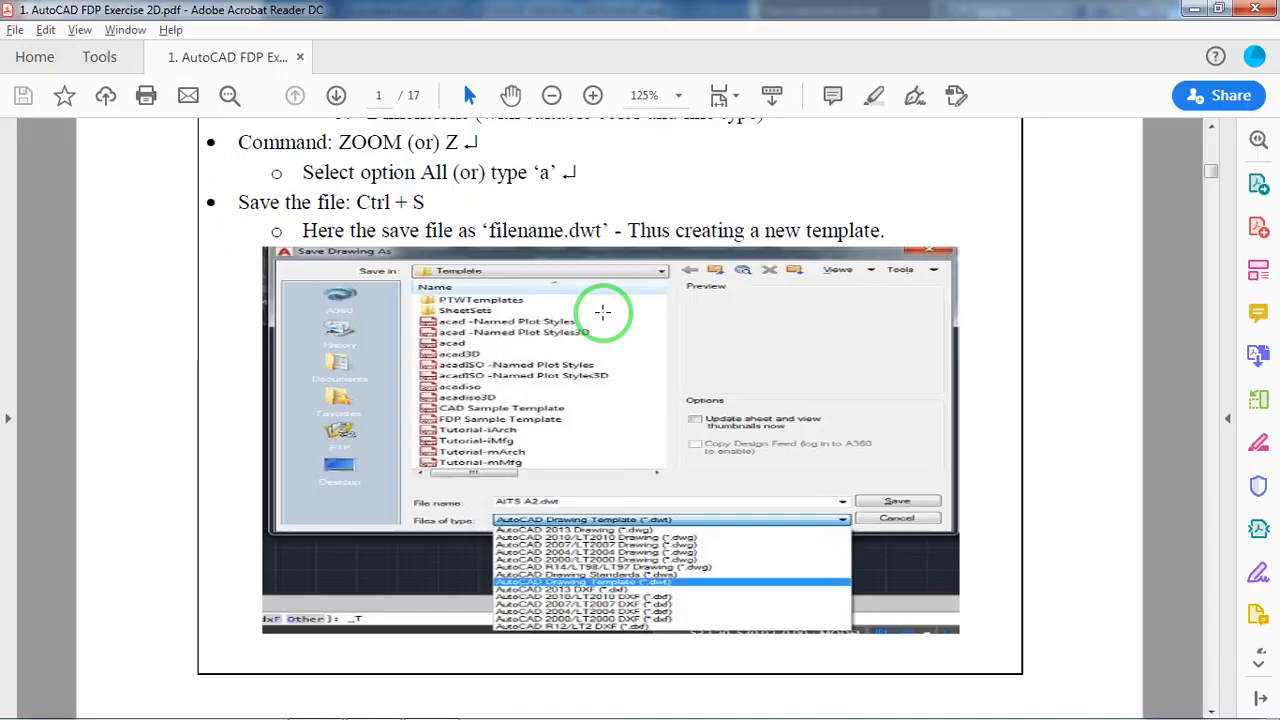
scroll(595, 316, up, 6)
scroll(593, 319, up, 4)
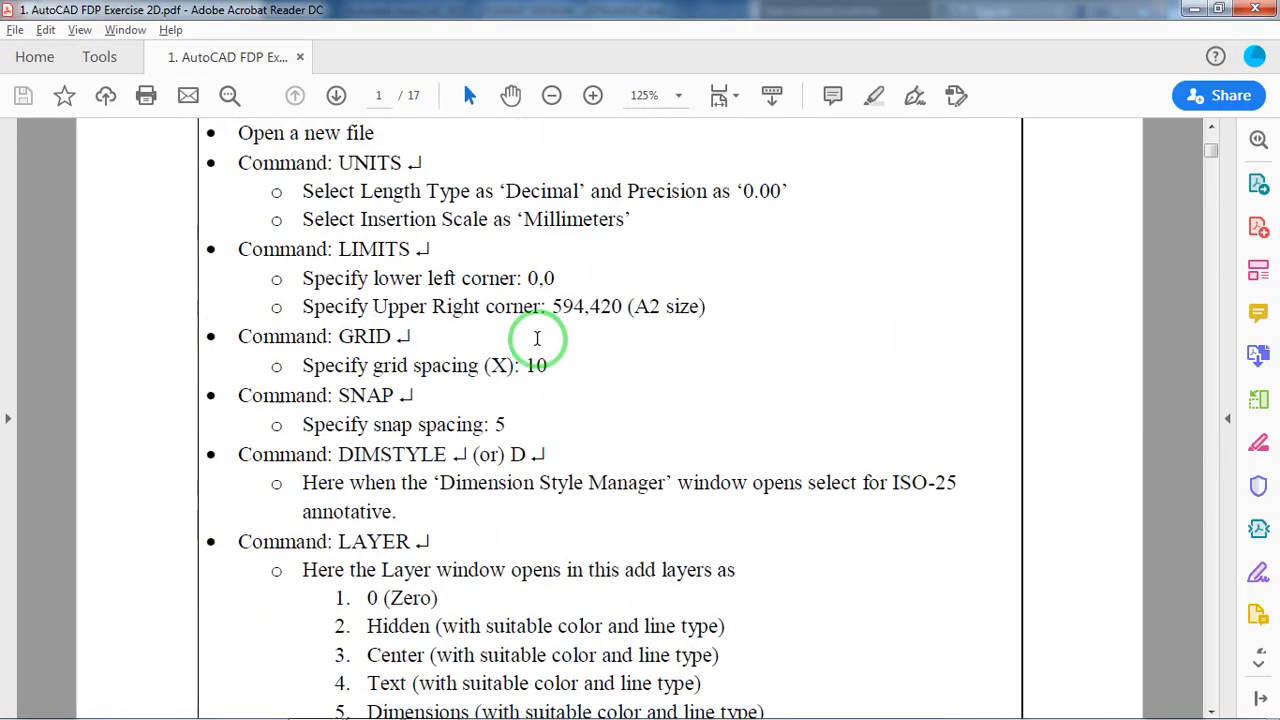
scroll(466, 486, down, 2)
scroll(494, 477, down, 6)
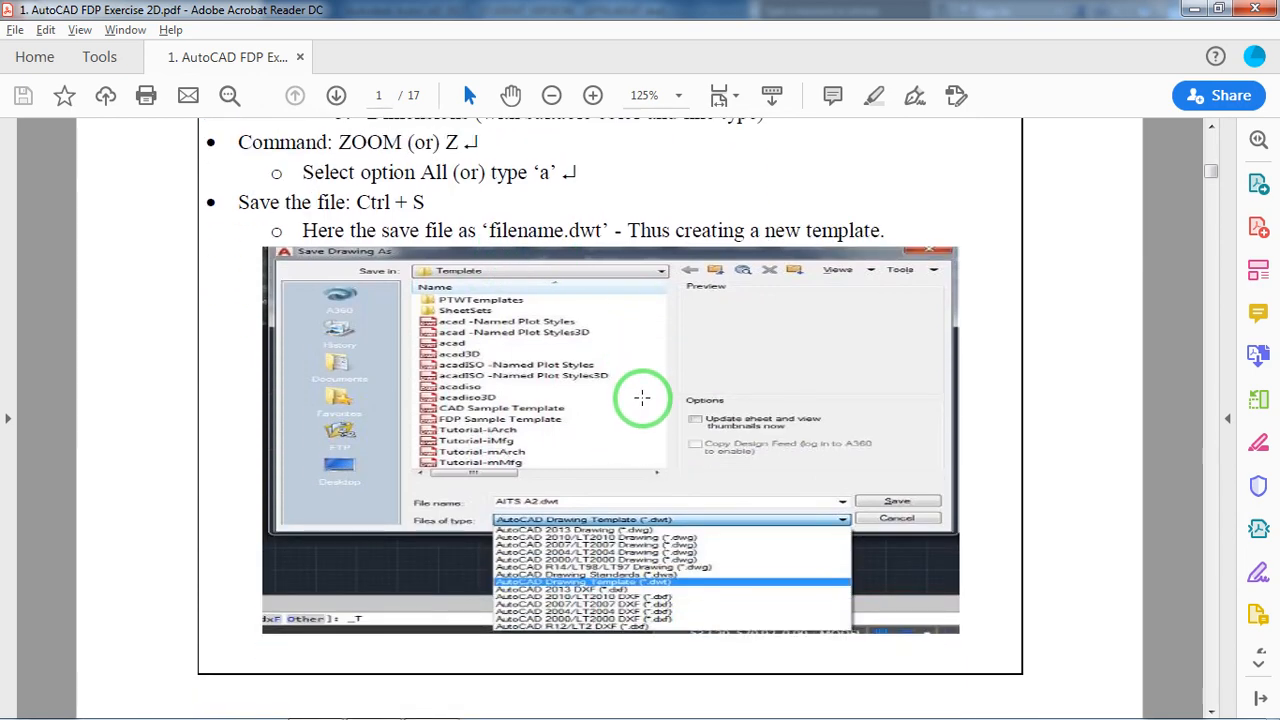
key(alt+Tab)
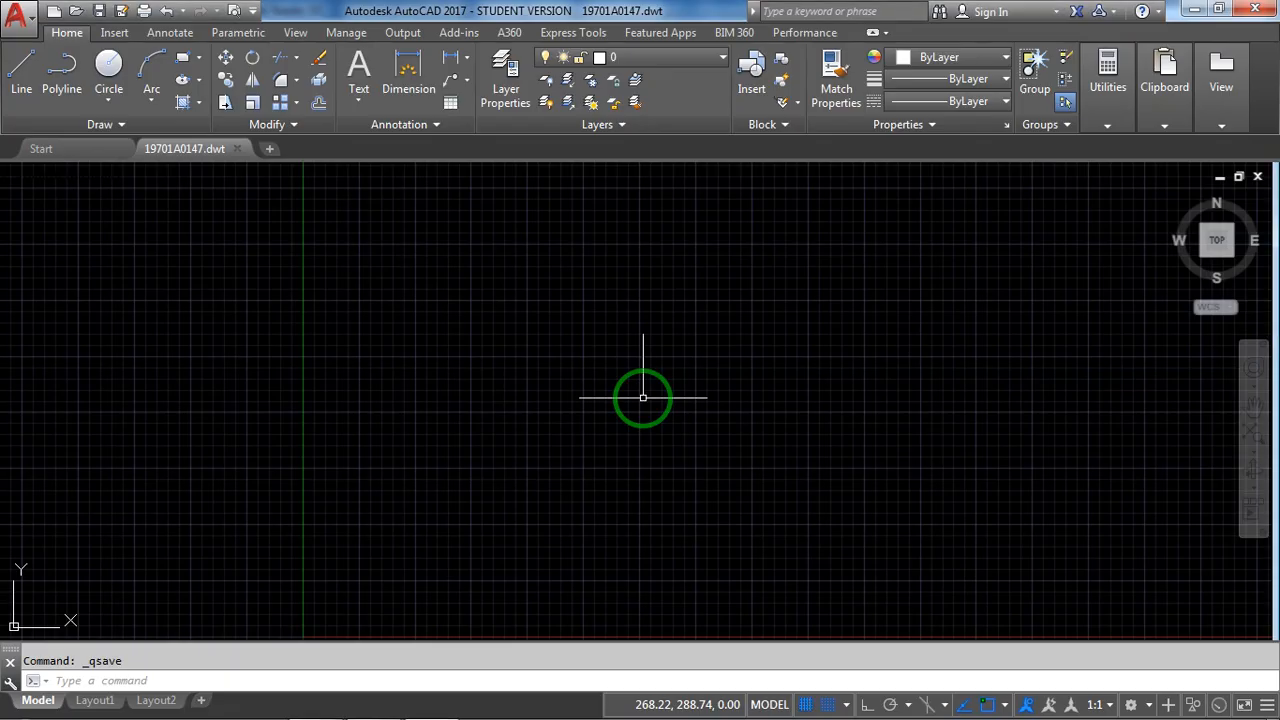